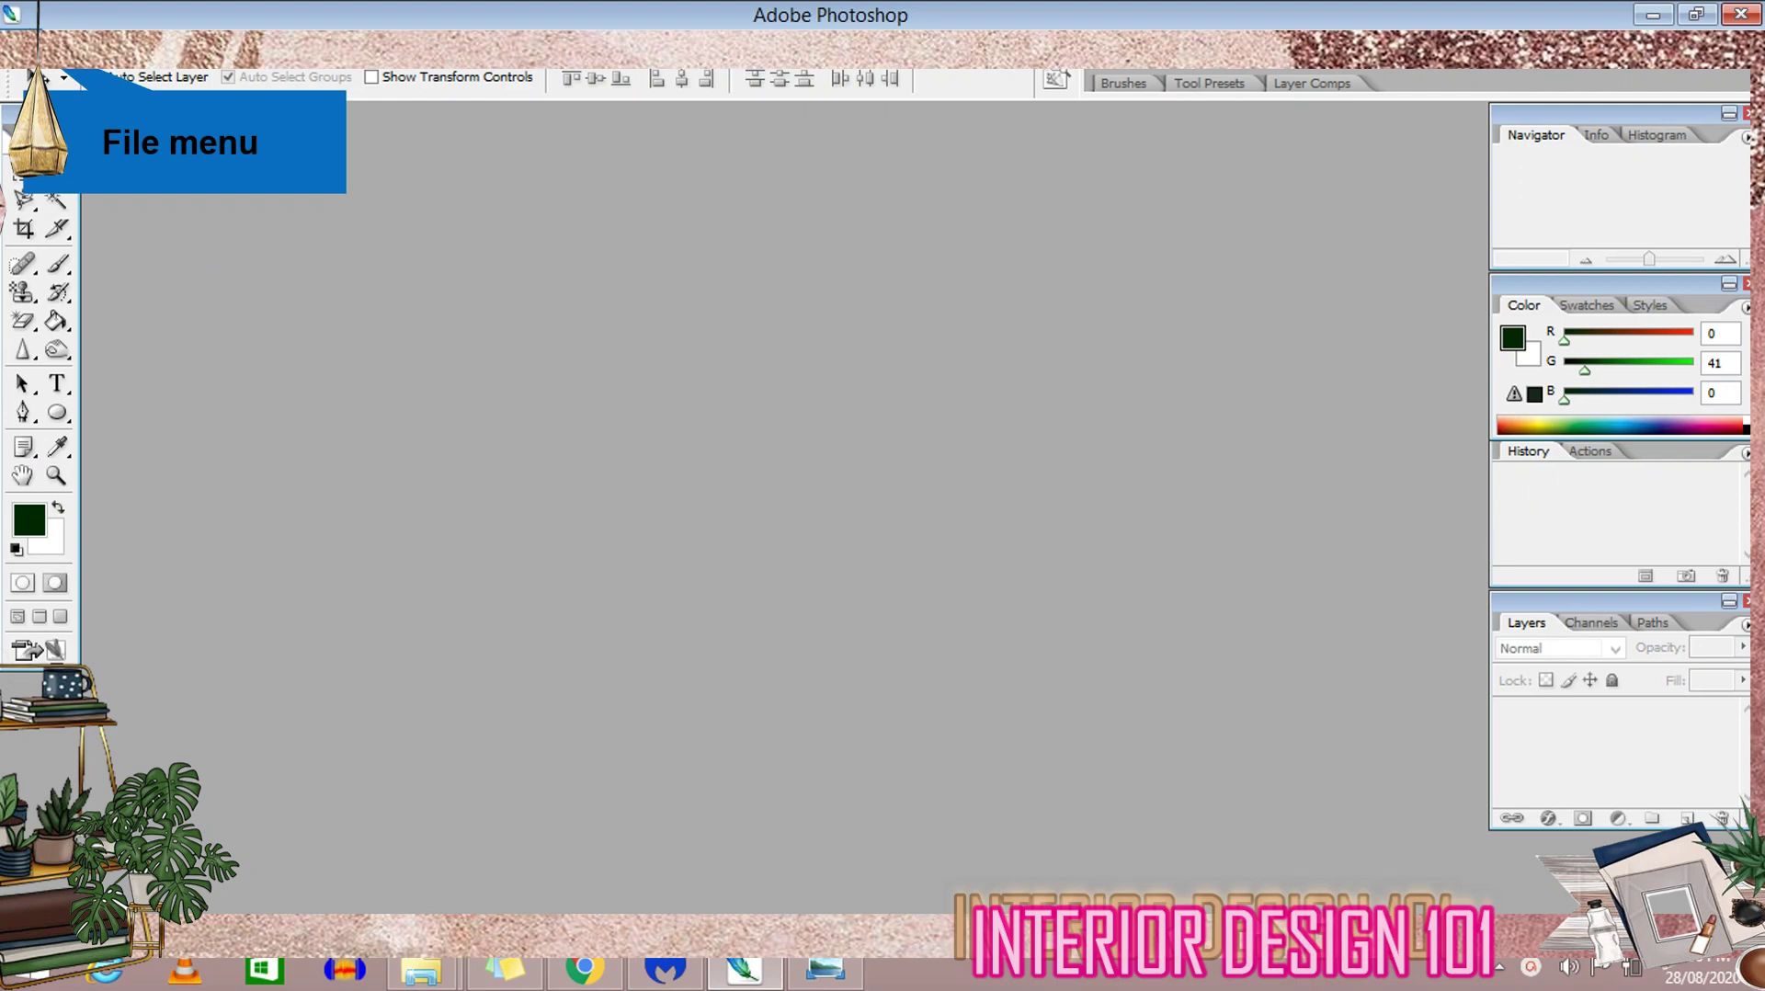
Create a new document 1920 pixels wide and 1080 pixels high at 450 pixels/inch, and maximize its window
{"action": "left_click", "coordinate": [23, 46]}
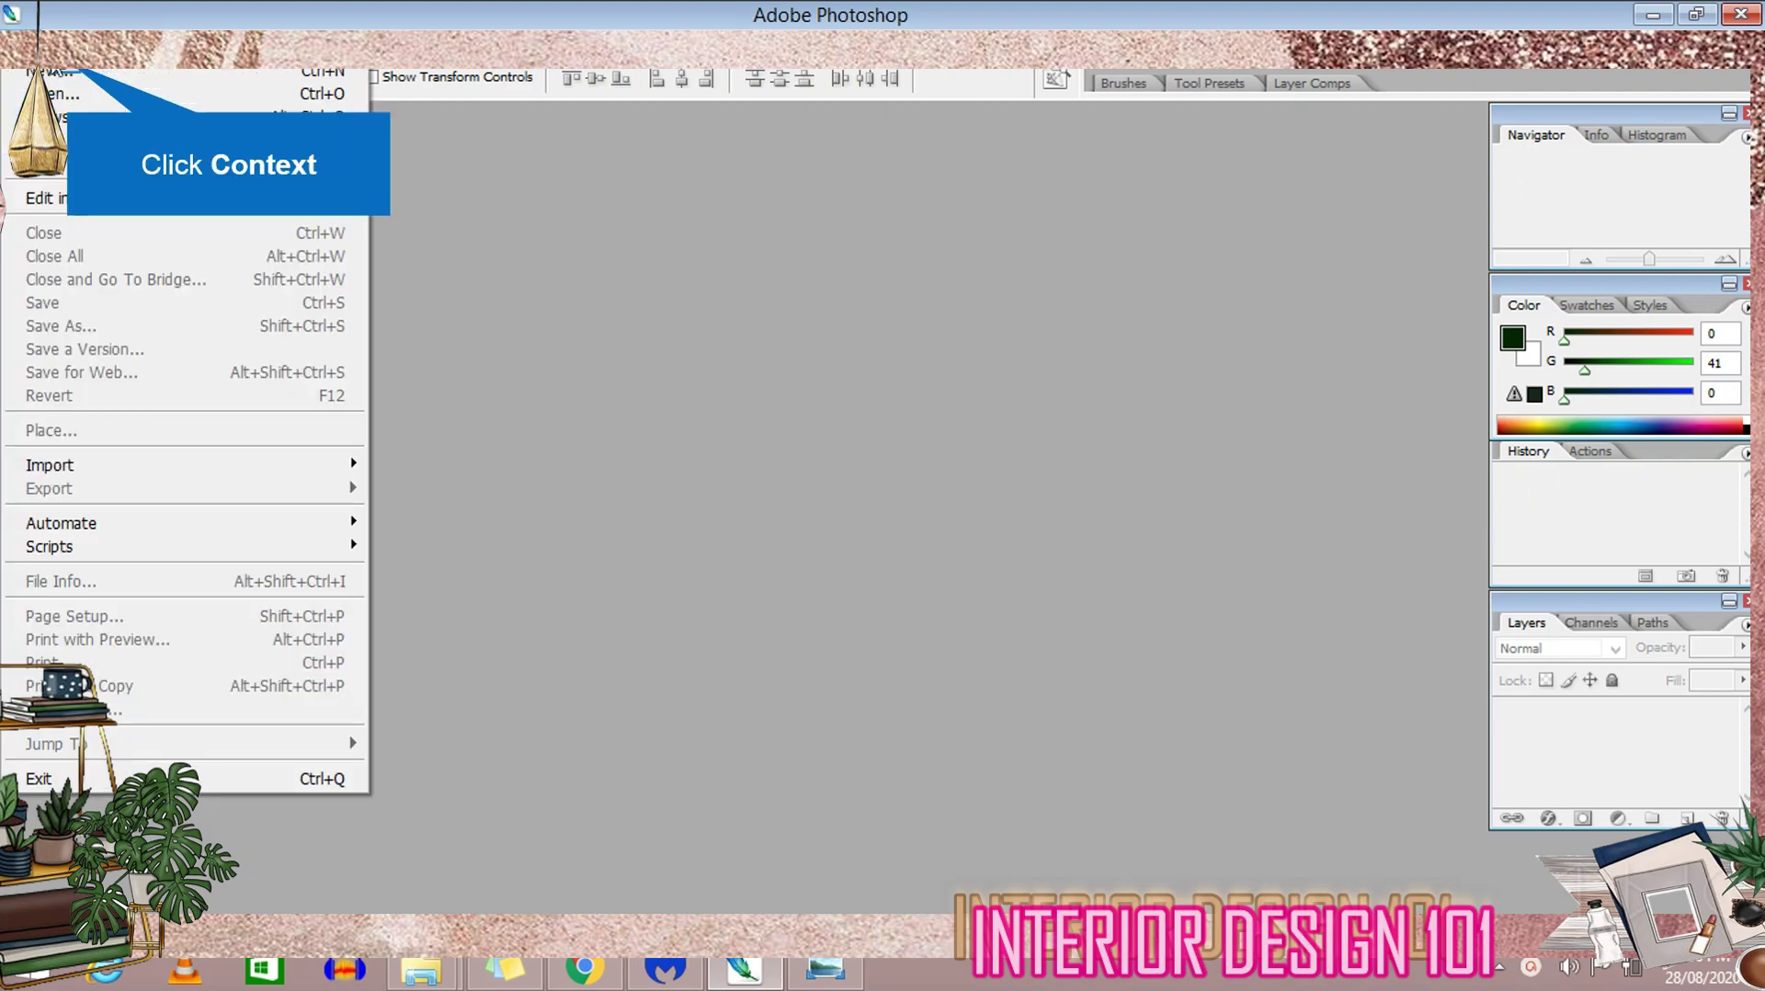
{"action": "left_click", "coordinate": [87, 78]}
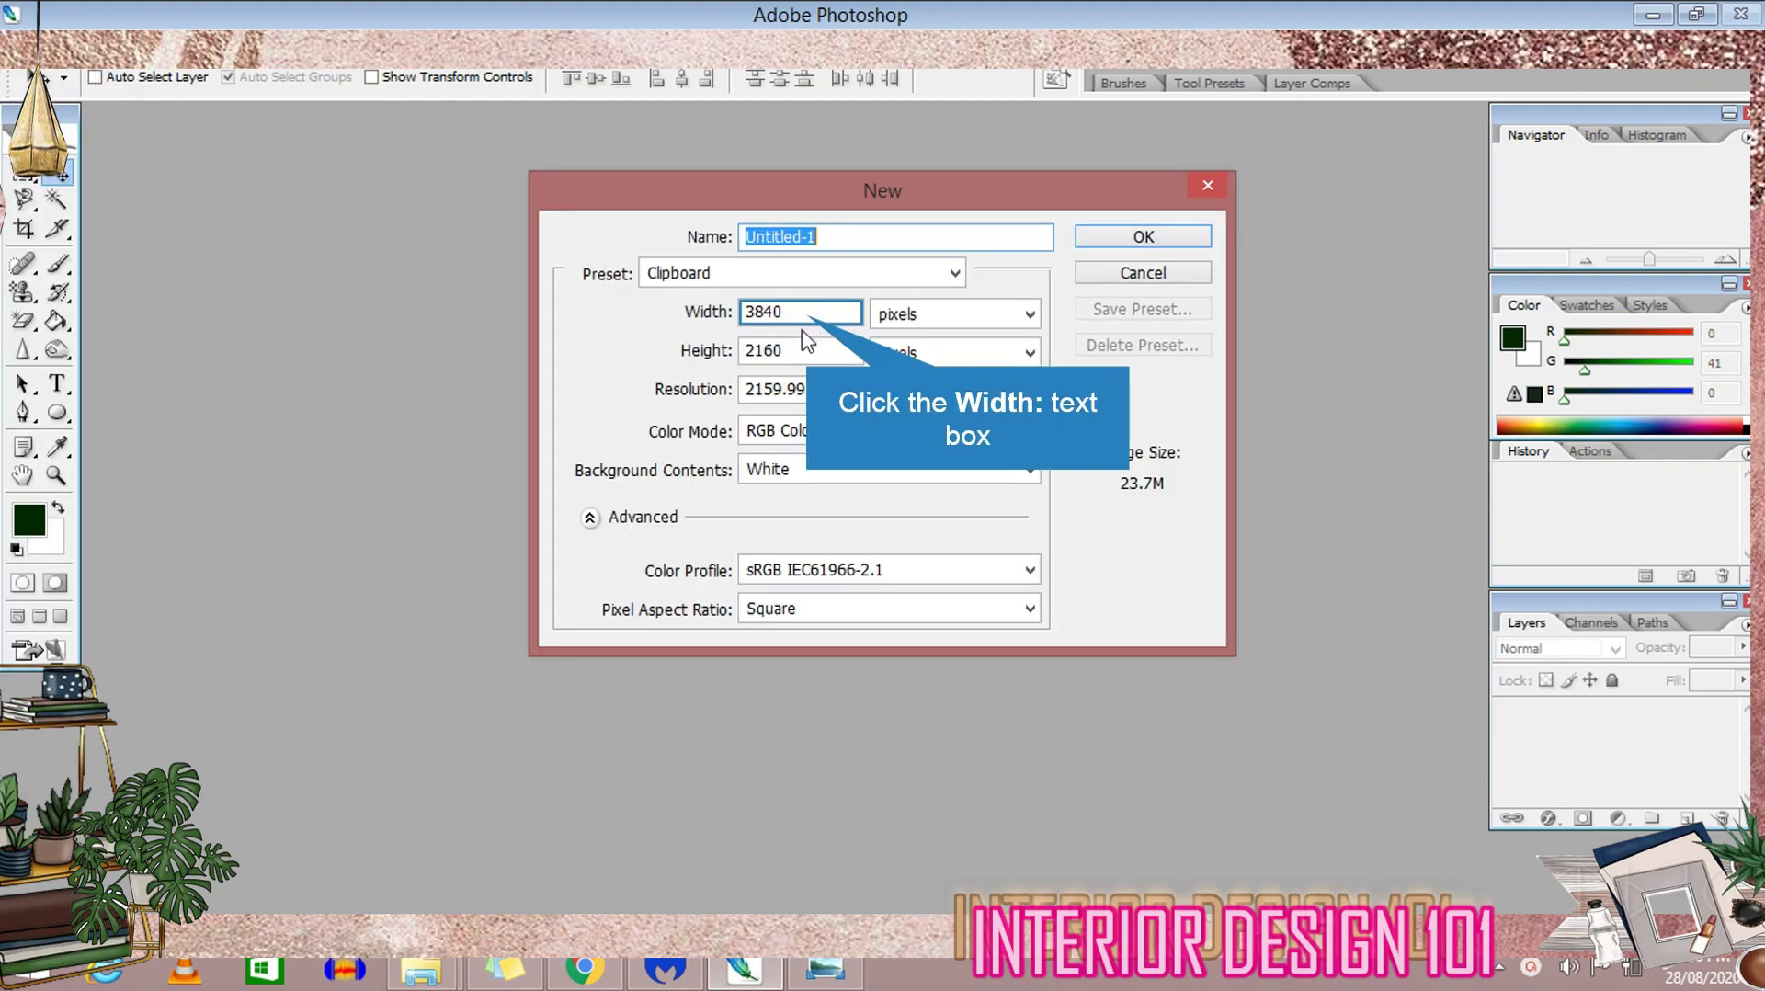
{"action": "left_click", "coordinate": [706, 312]}
{"action": "type", "text": "1920"}
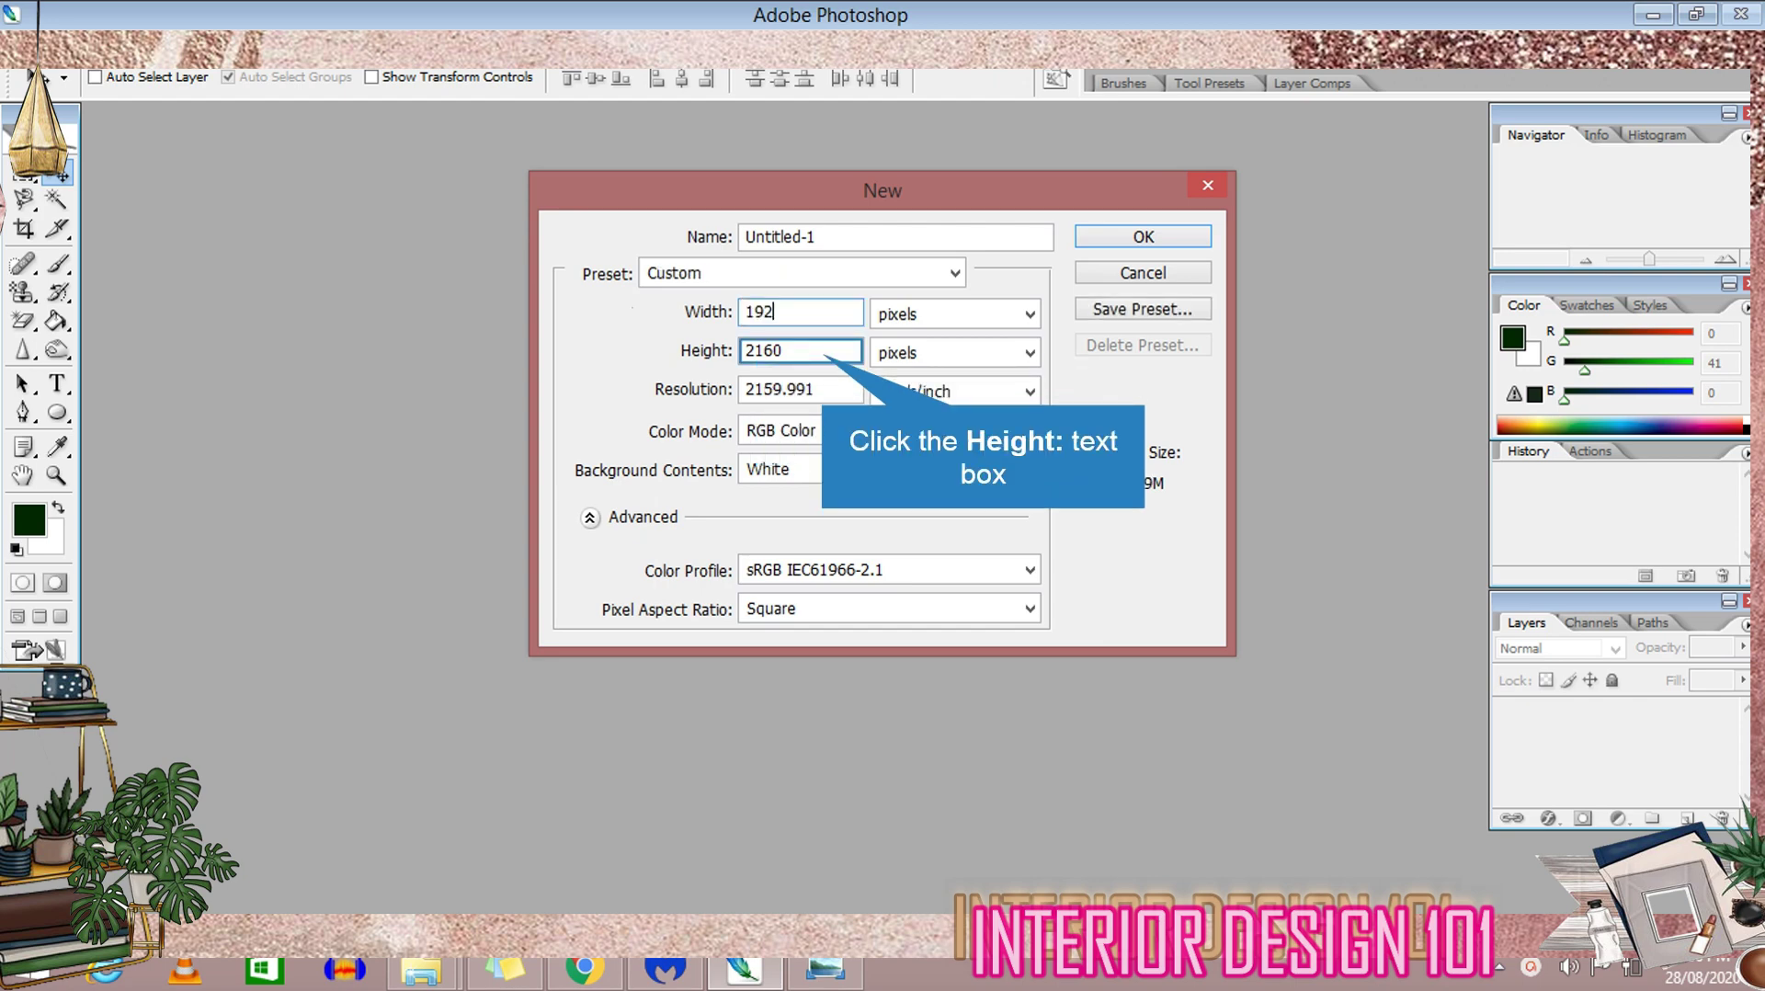
{"action": "left_click", "coordinate": [825, 351]}
{"action": "type", "text": "1080"}
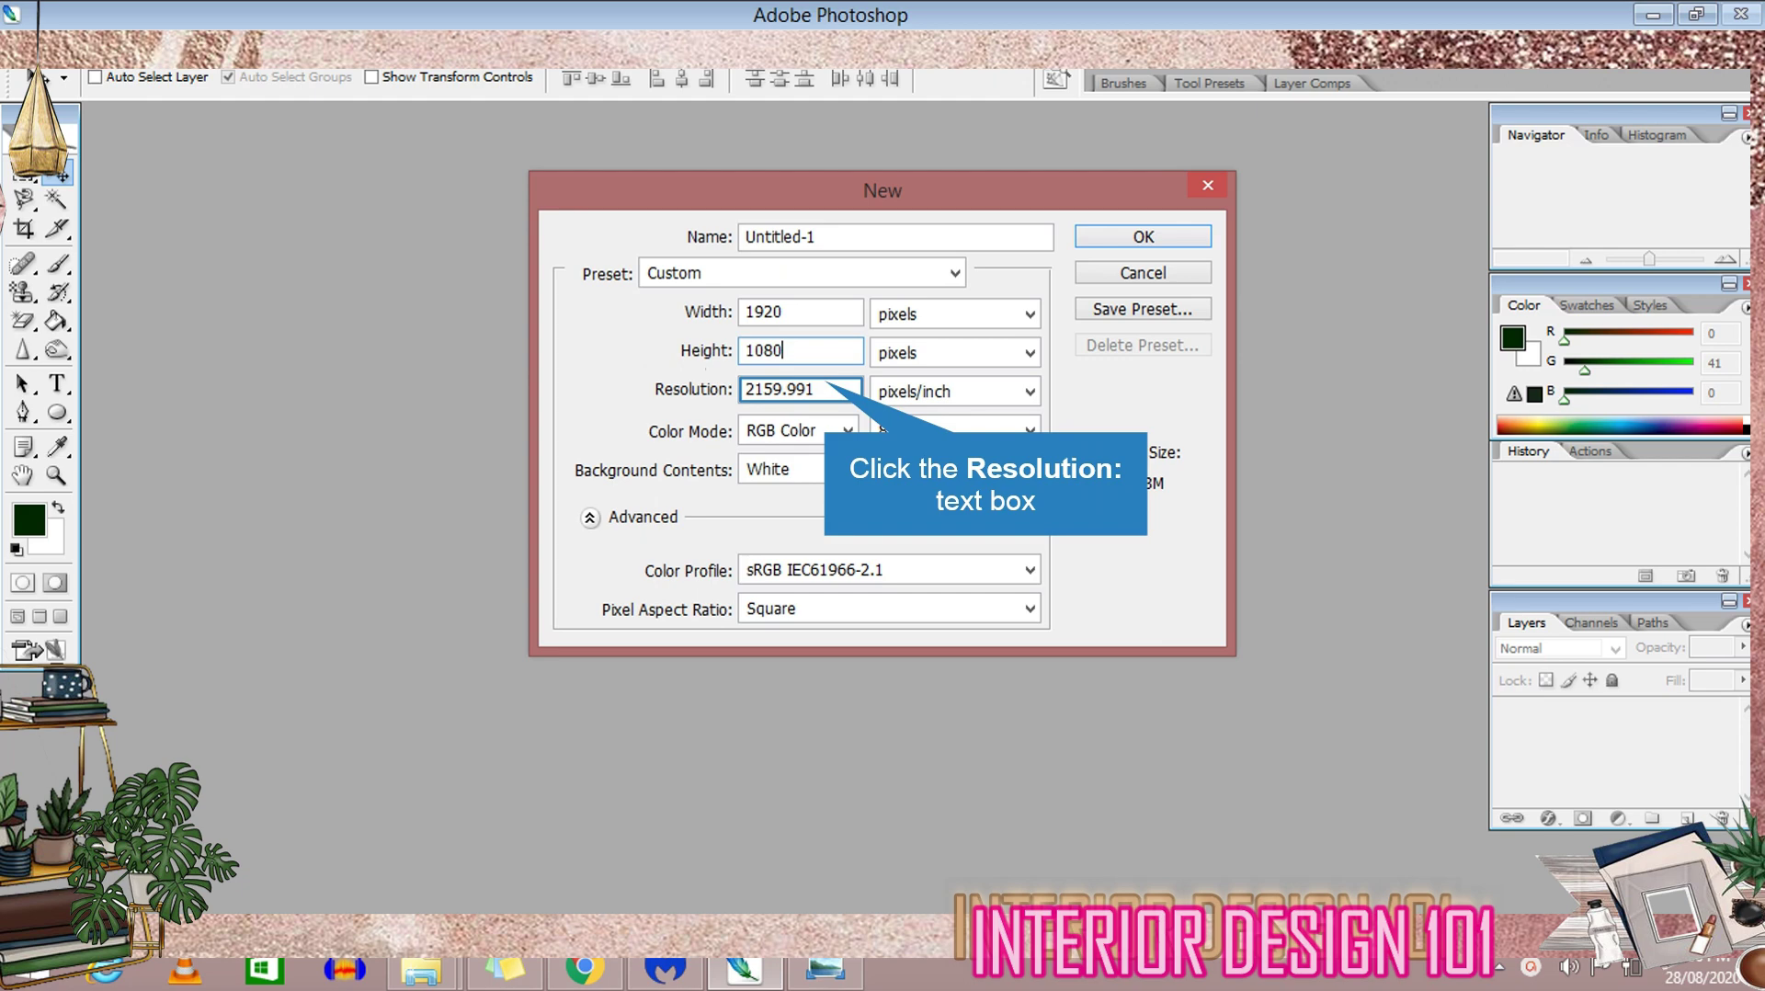
{"action": "left_click", "coordinate": [825, 388]}
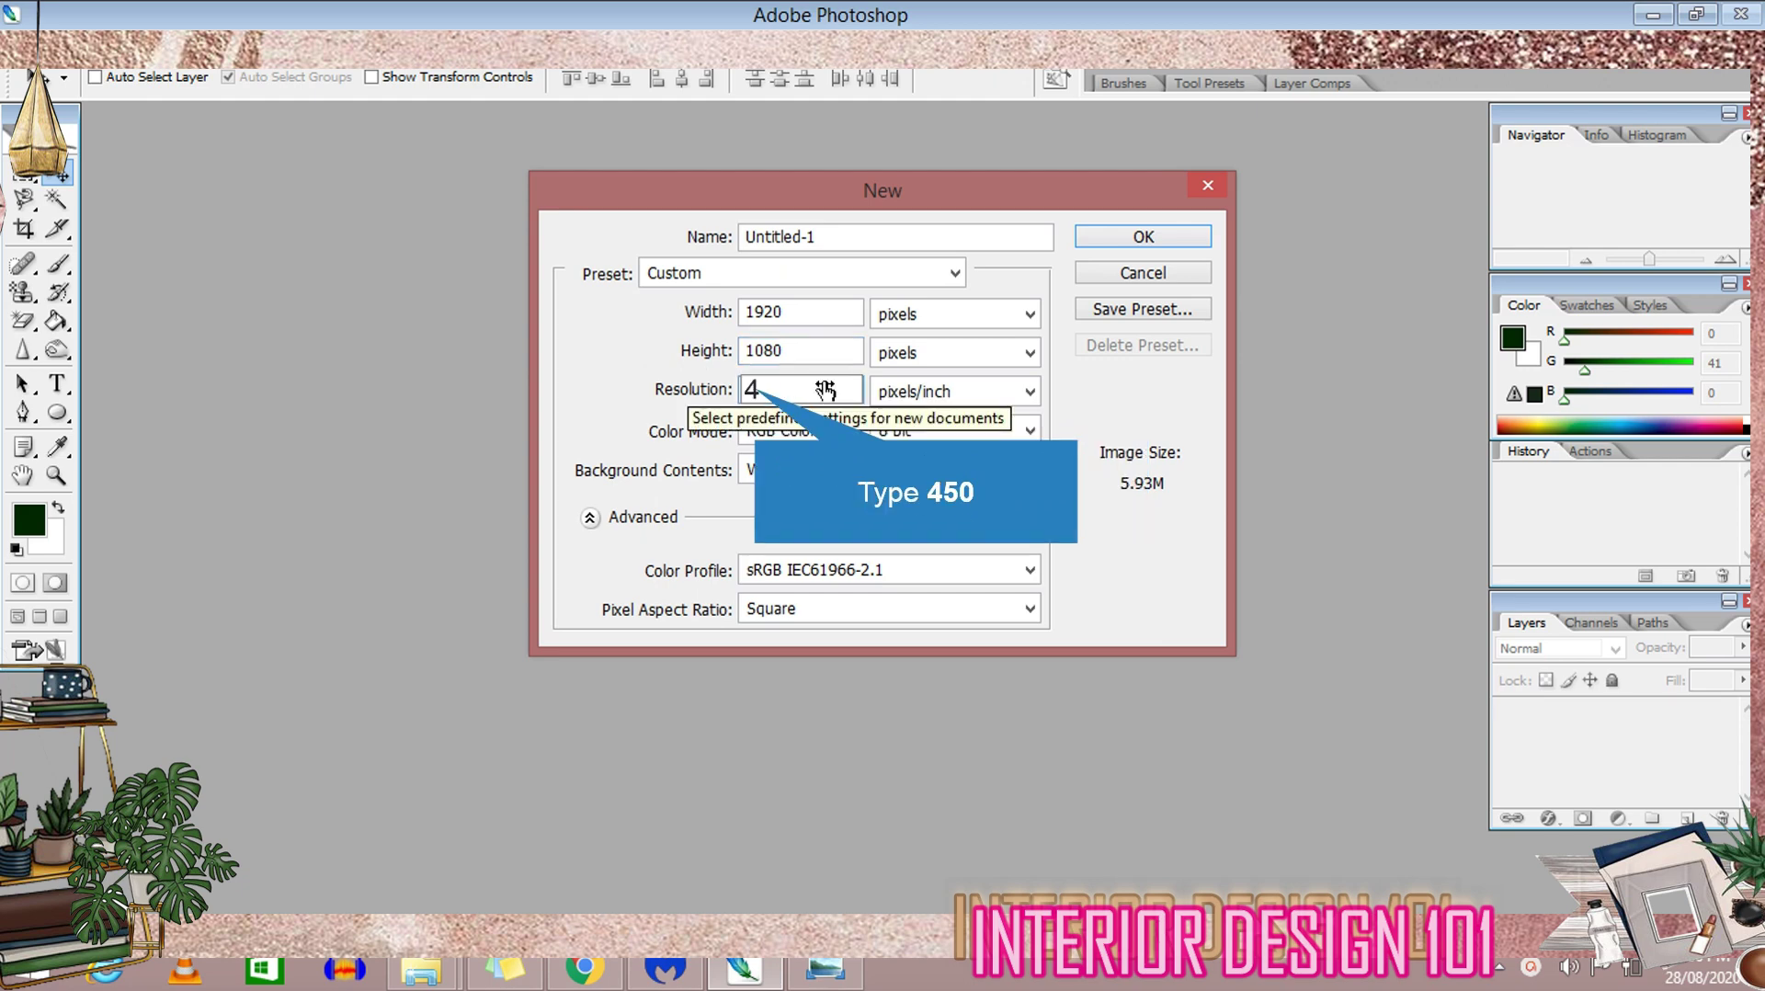
{"action": "type", "text": "450"}
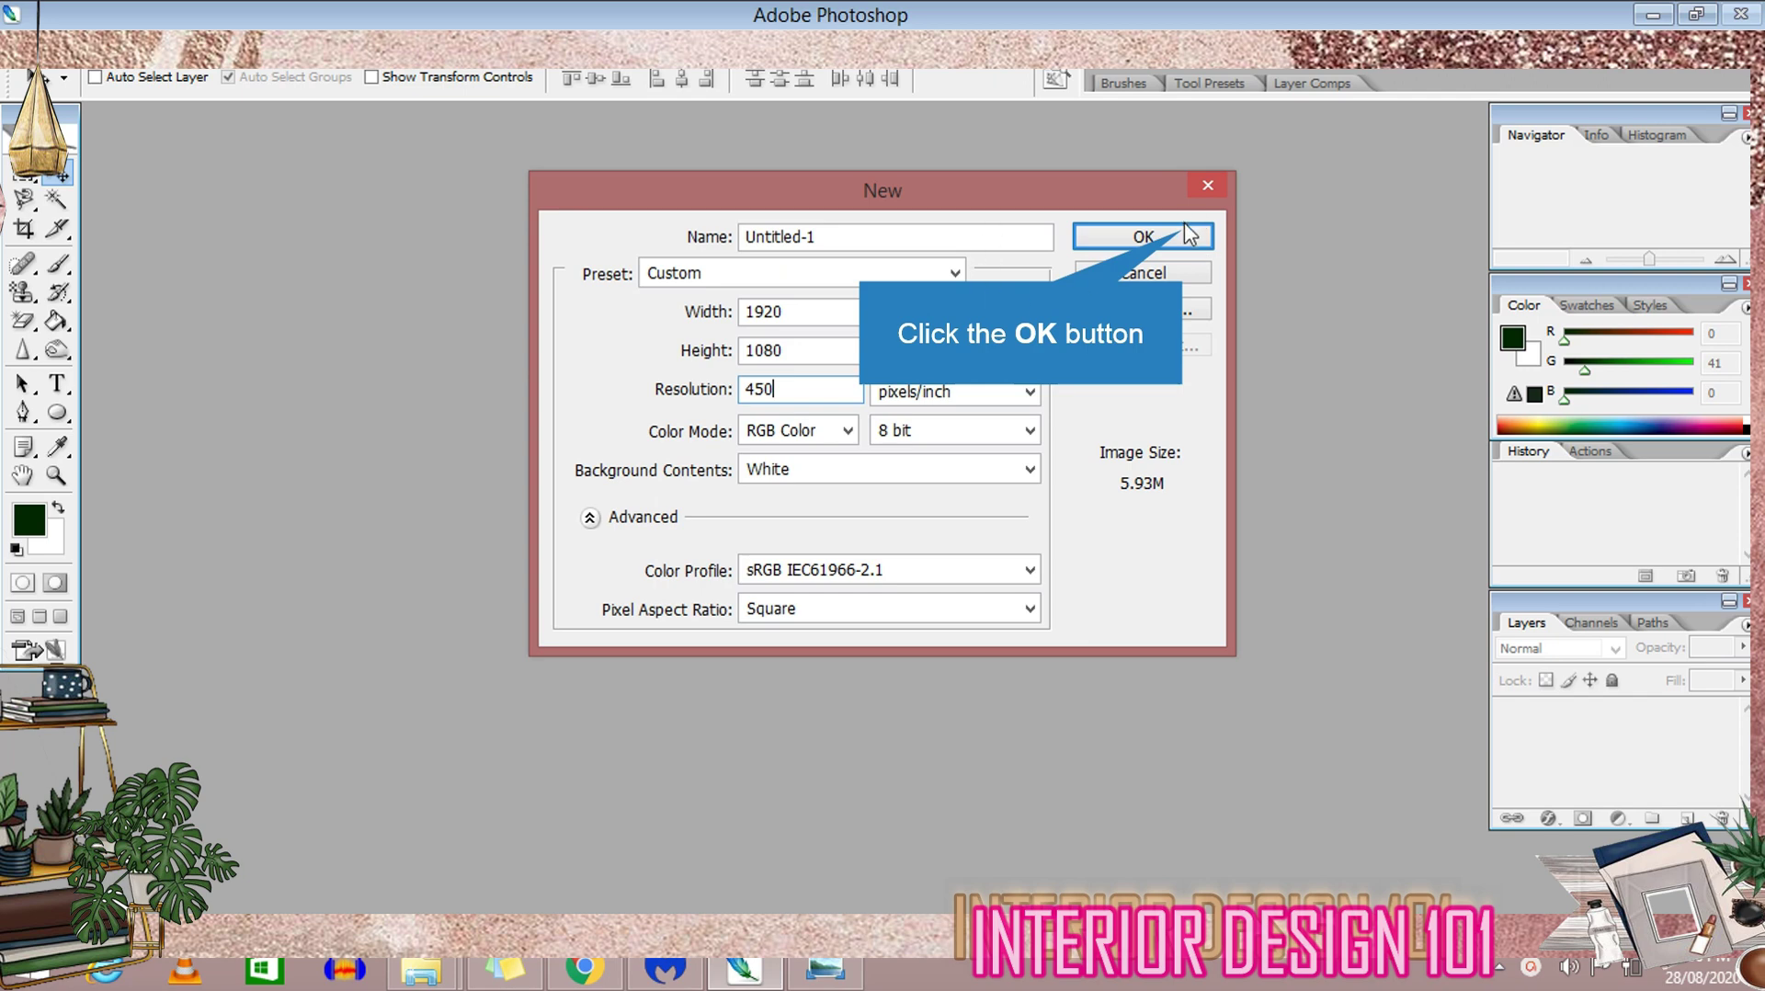
{"action": "left_click", "coordinate": [1142, 237]}
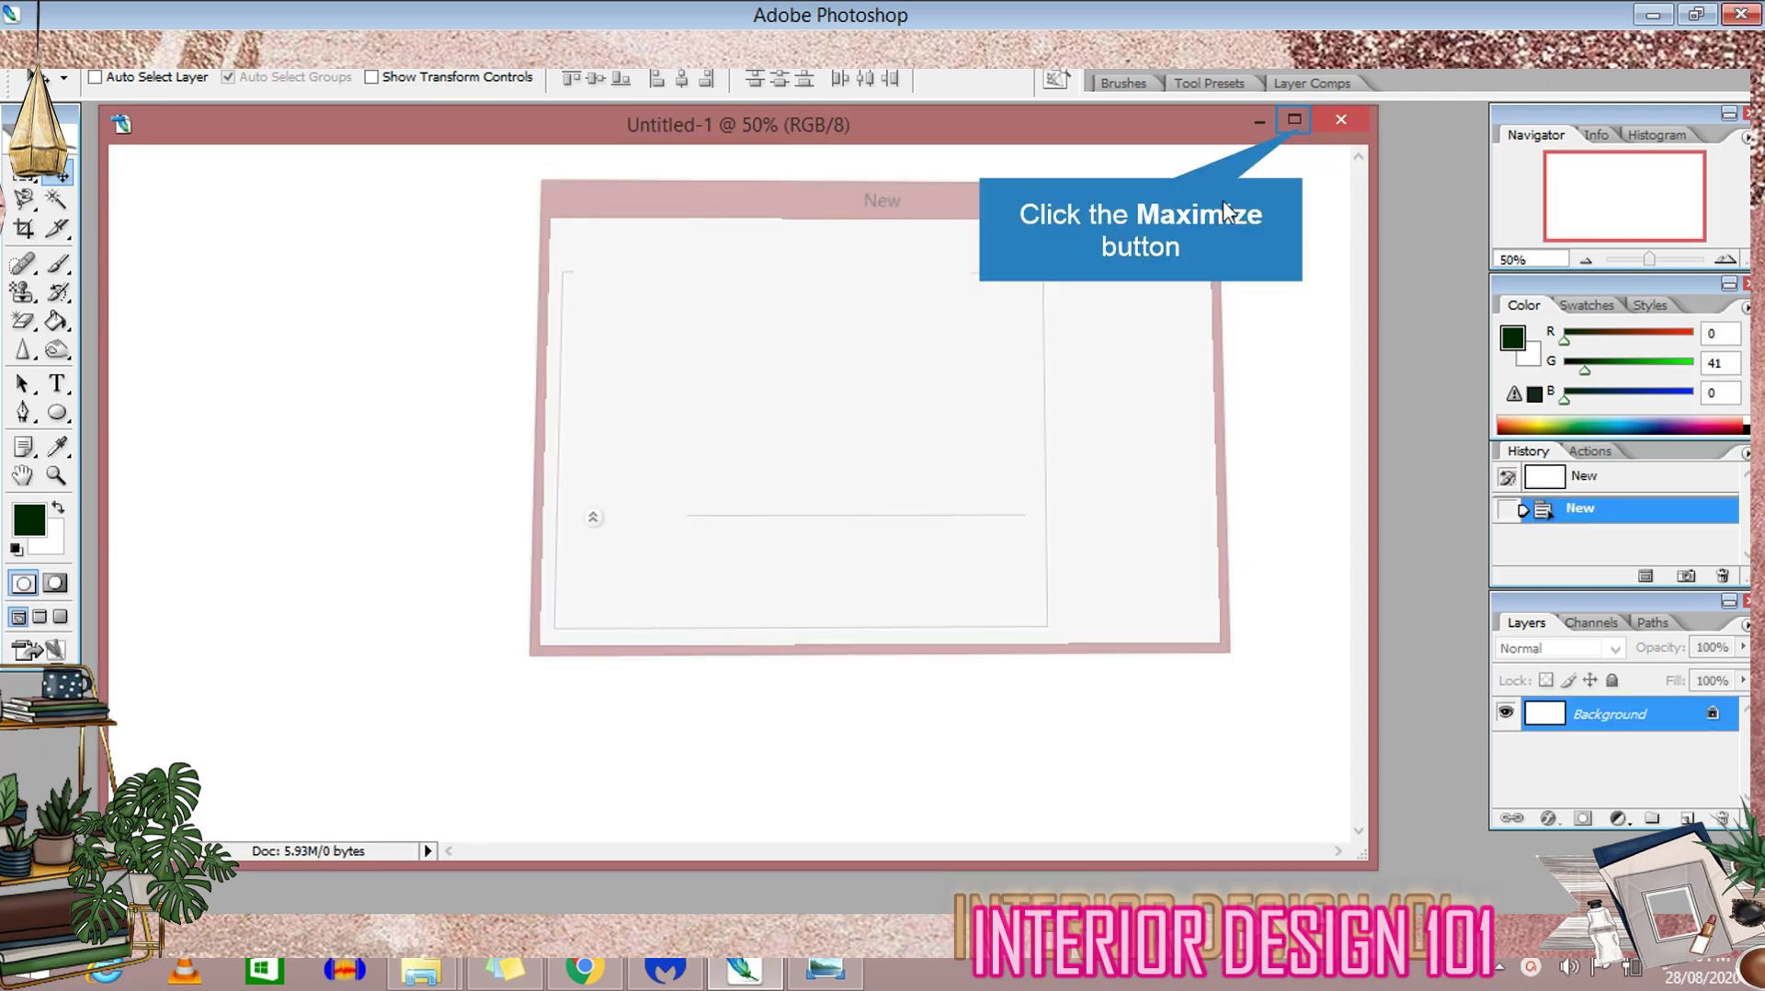
{"action": "left_click", "coordinate": [1294, 120]}
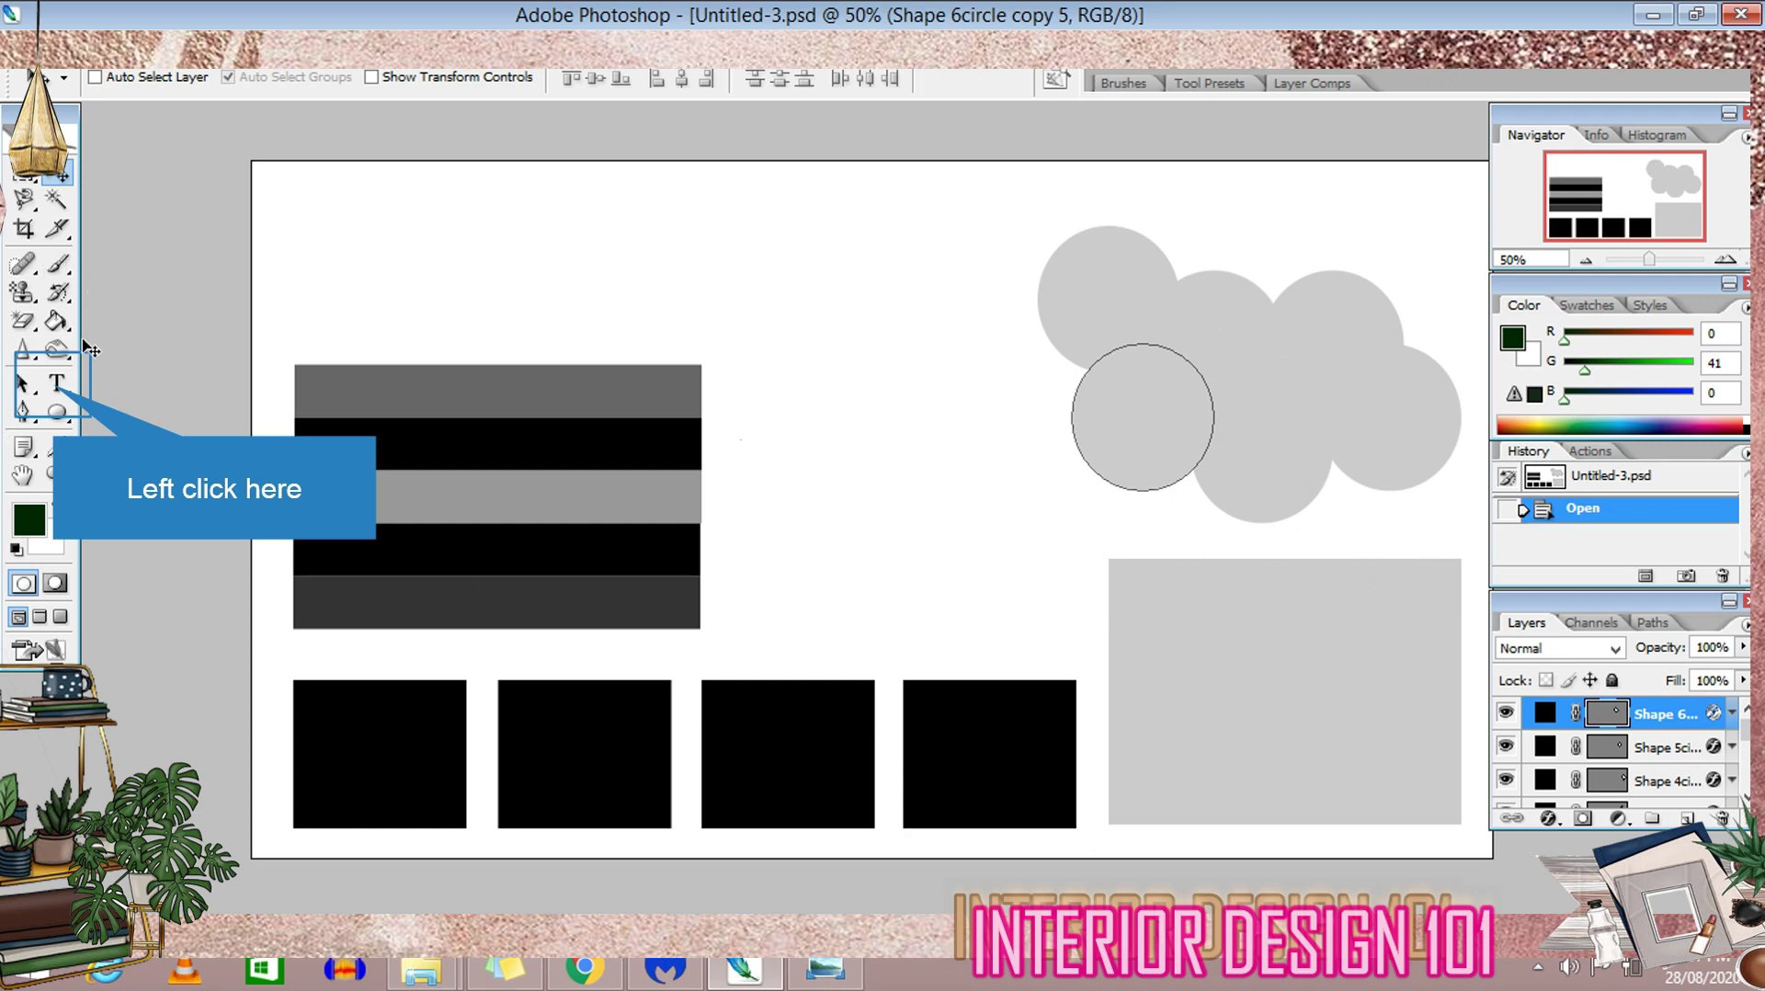
Start a paragraph text box in the blank area above the striped block and set its font to Forte
{"action": "left_click", "coordinate": [70, 383]}
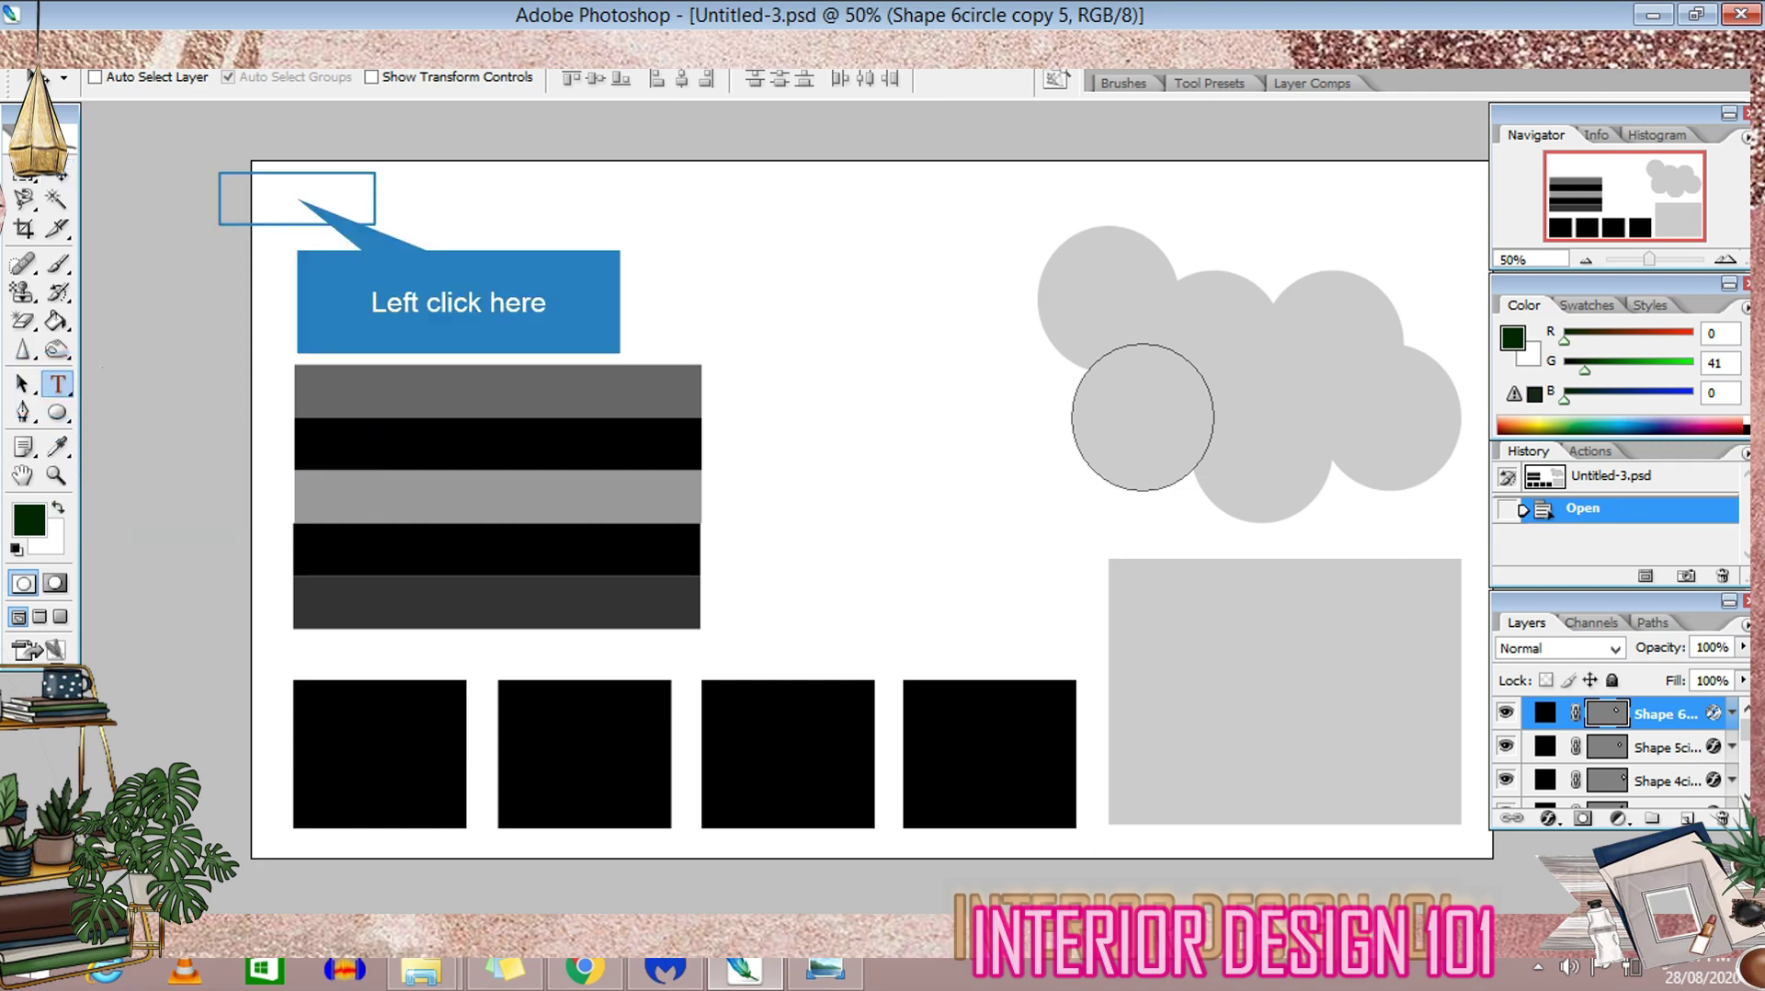
{"action": "left_click_drag", "start_coordinate": [295, 197], "coordinate": [935, 319]}
{"action": "type", "text": "G"}
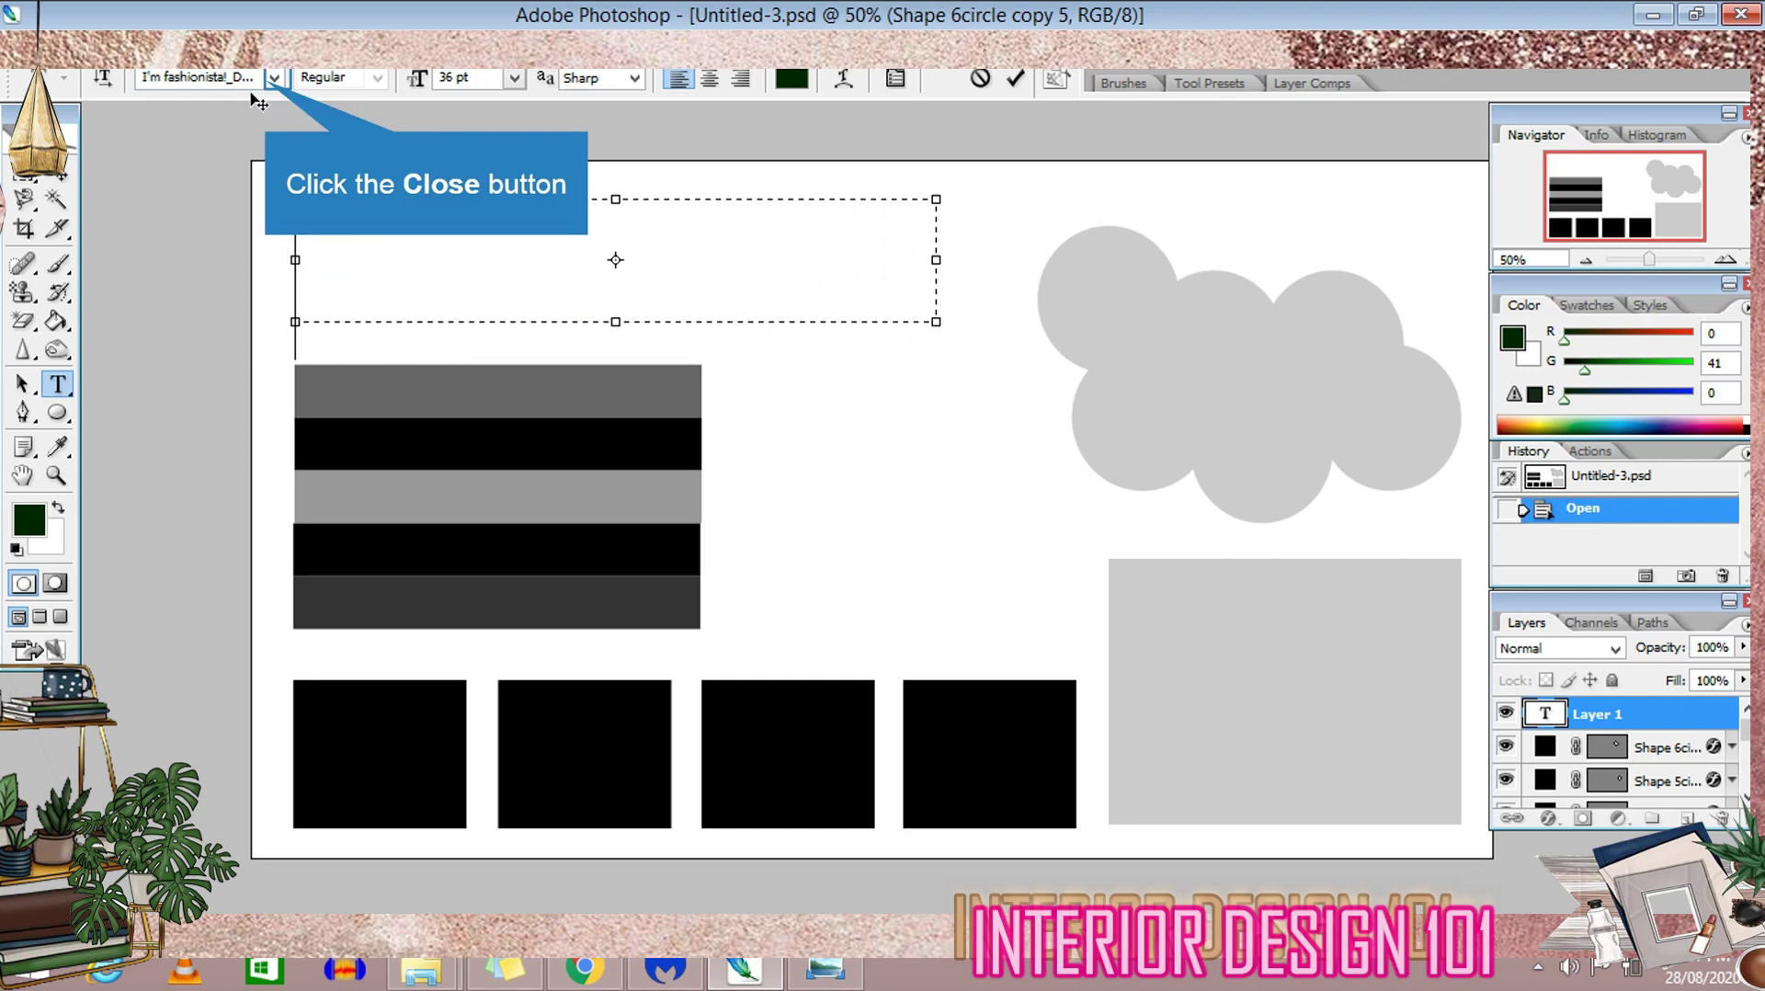
{"action": "left_click", "coordinate": [274, 78]}
{"action": "scroll", "coordinate": [445, 274], "scroll_direction": "up", "scroll_amount": 1}
{"action": "scroll", "coordinate": [444, 272], "scroll_direction": "up", "scroll_amount": 1}
{"action": "scroll", "coordinate": [466, 233], "scroll_direction": "up", "scroll_amount": 5}
{"action": "scroll", "coordinate": [469, 234], "scroll_direction": "up", "scroll_amount": 5}
{"action": "scroll", "coordinate": [471, 234], "scroll_direction": "down", "scroll_amount": 1}
{"action": "scroll", "coordinate": [470, 234], "scroll_direction": "up", "scroll_amount": 1}
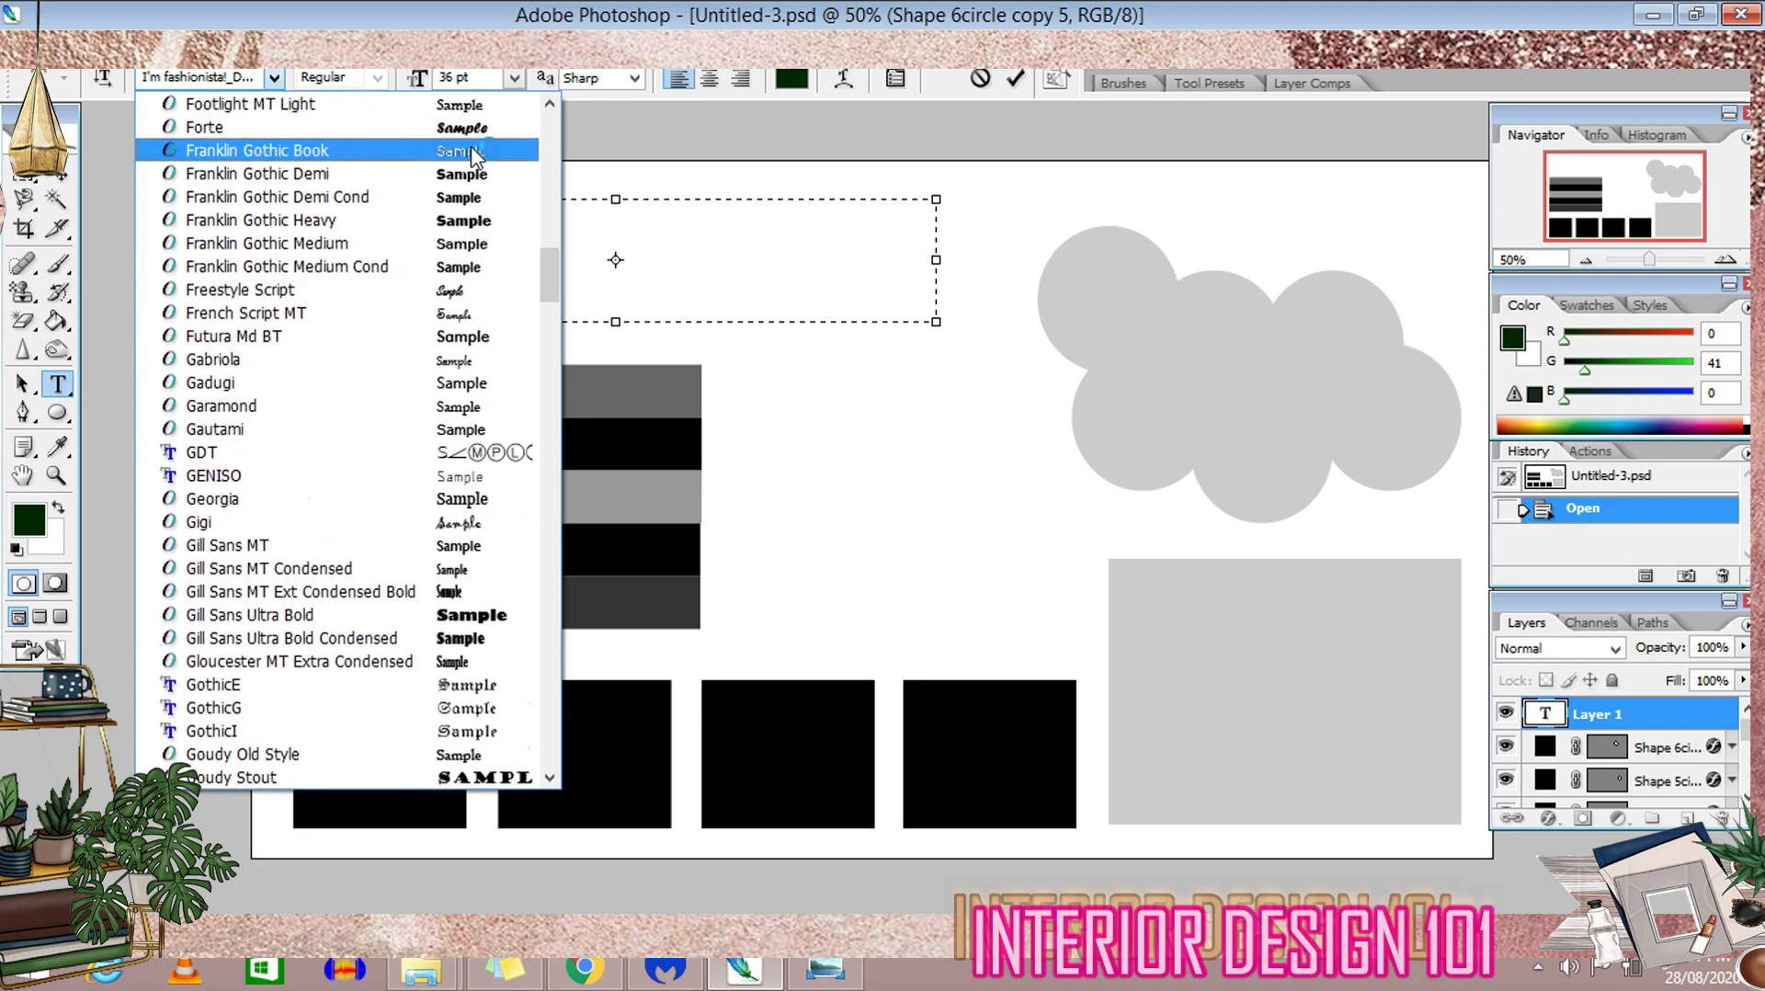
{"action": "left_click", "coordinate": [230, 127]}
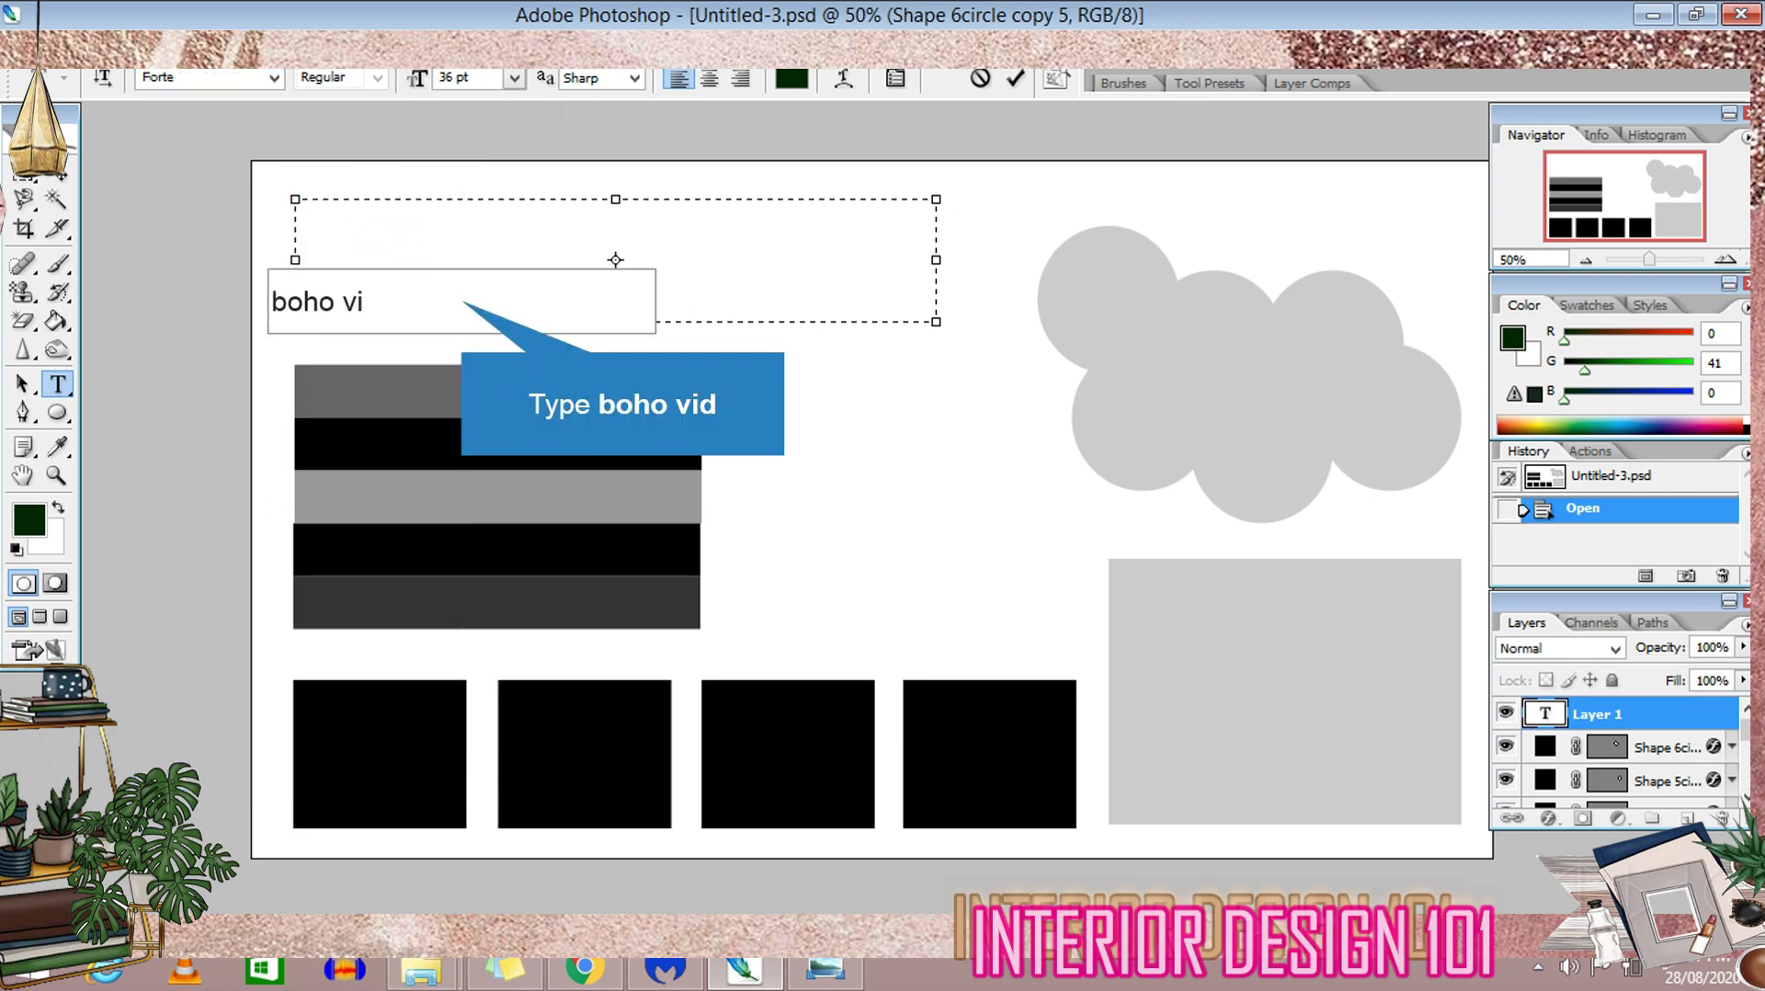
Enter the title text "BOHO VIBES" in the text box
{"action": "type", "text": "BOHO VID"}
{"action": "key", "text": "BackSpace"}
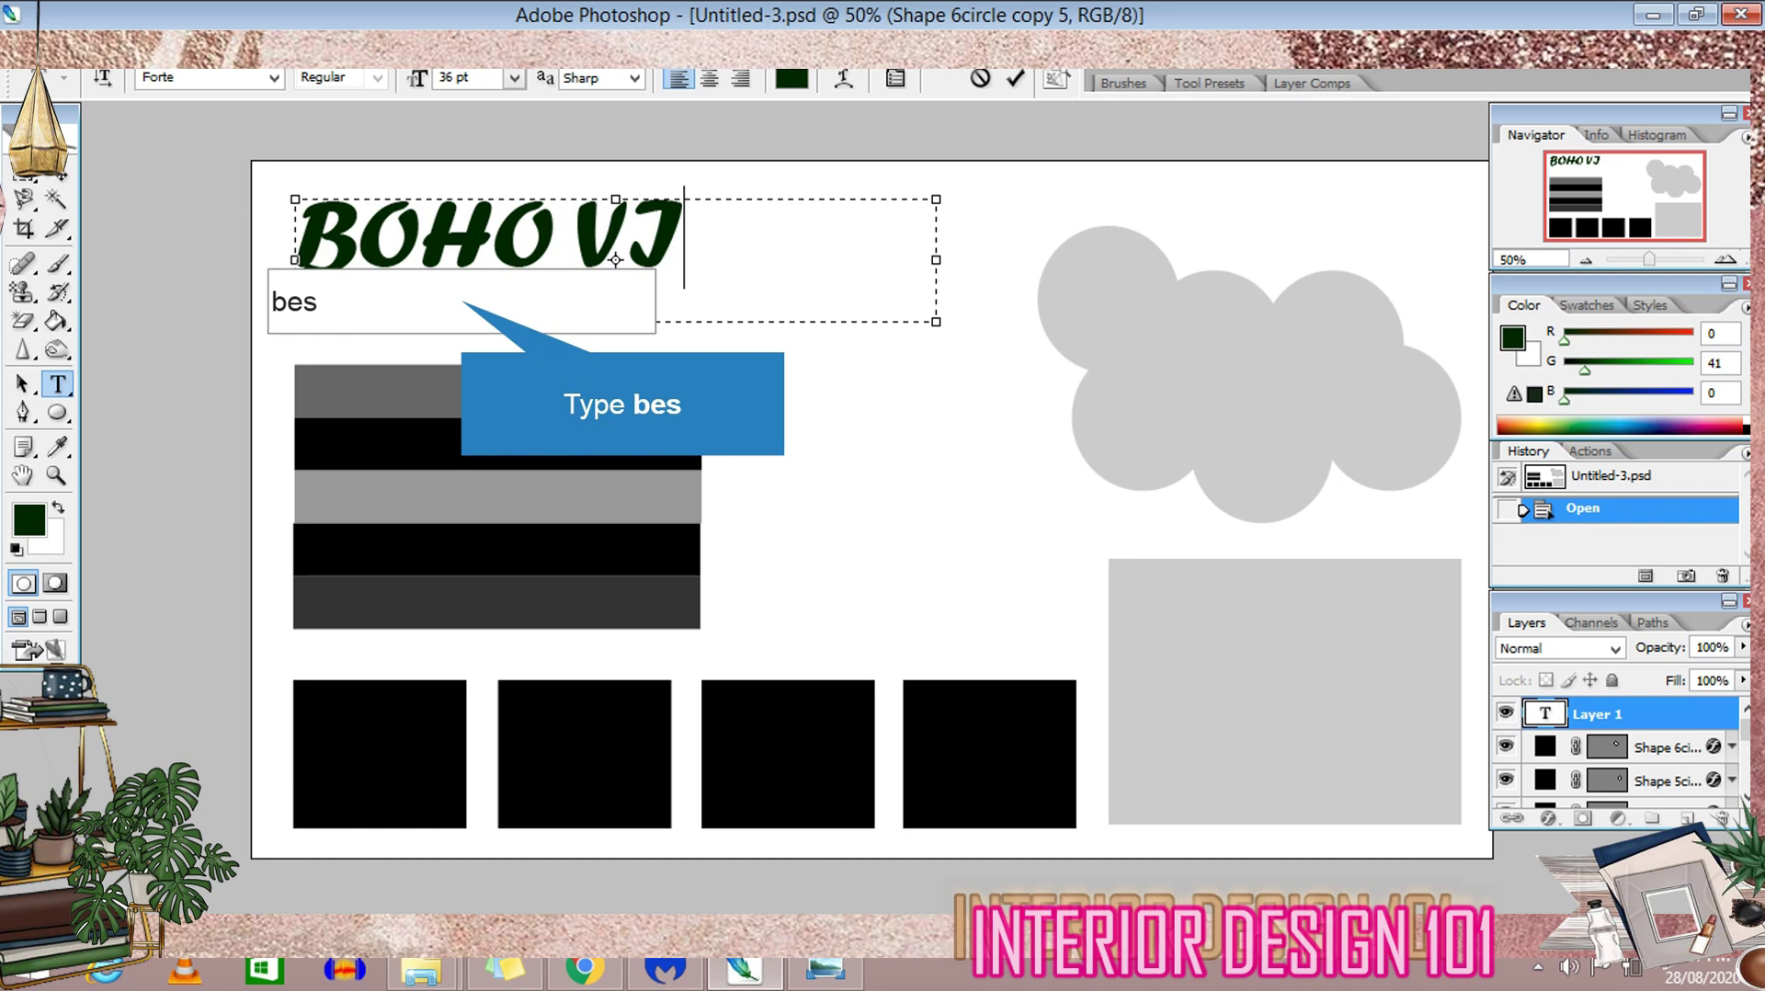
{"action": "type", "text": "BES"}
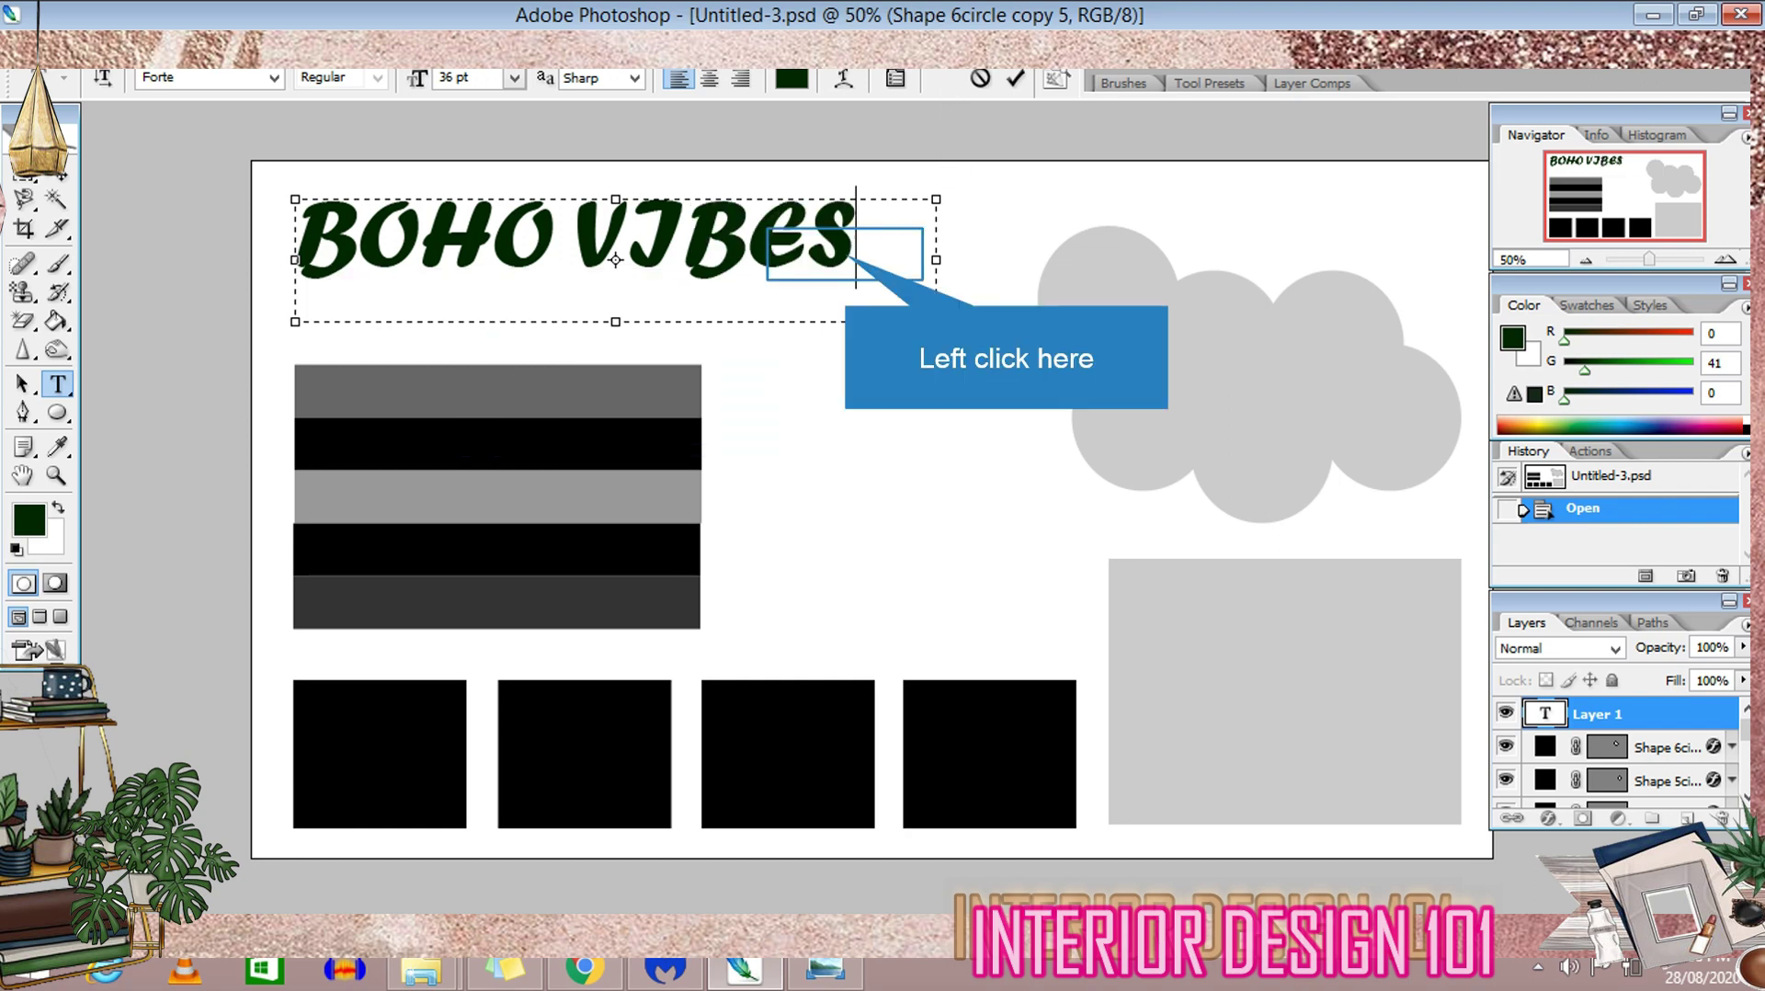
Set the title to 30 pt in a smaller text box and move it right above the striped block
{"action": "key", "text": "ctrl+a"}
{"action": "left_click_drag", "start_coordinate": [937, 200], "coordinate": [873, 237]}
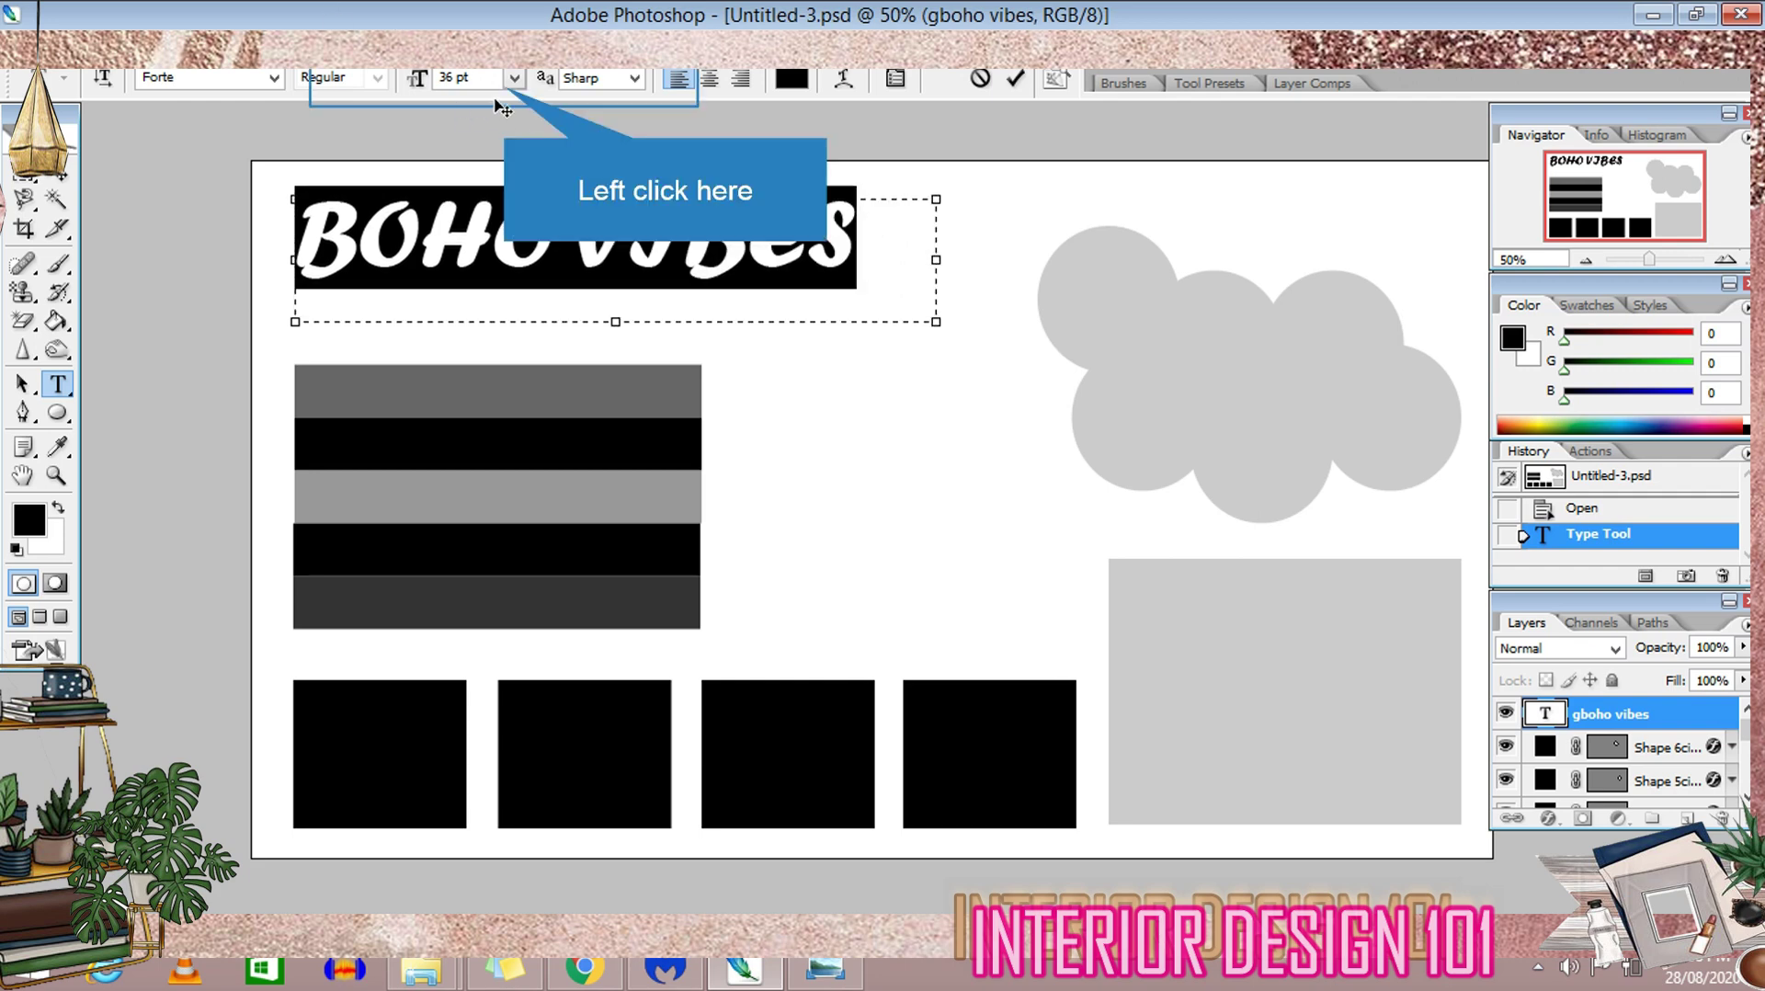
{"action": "left_click", "coordinate": [514, 78]}
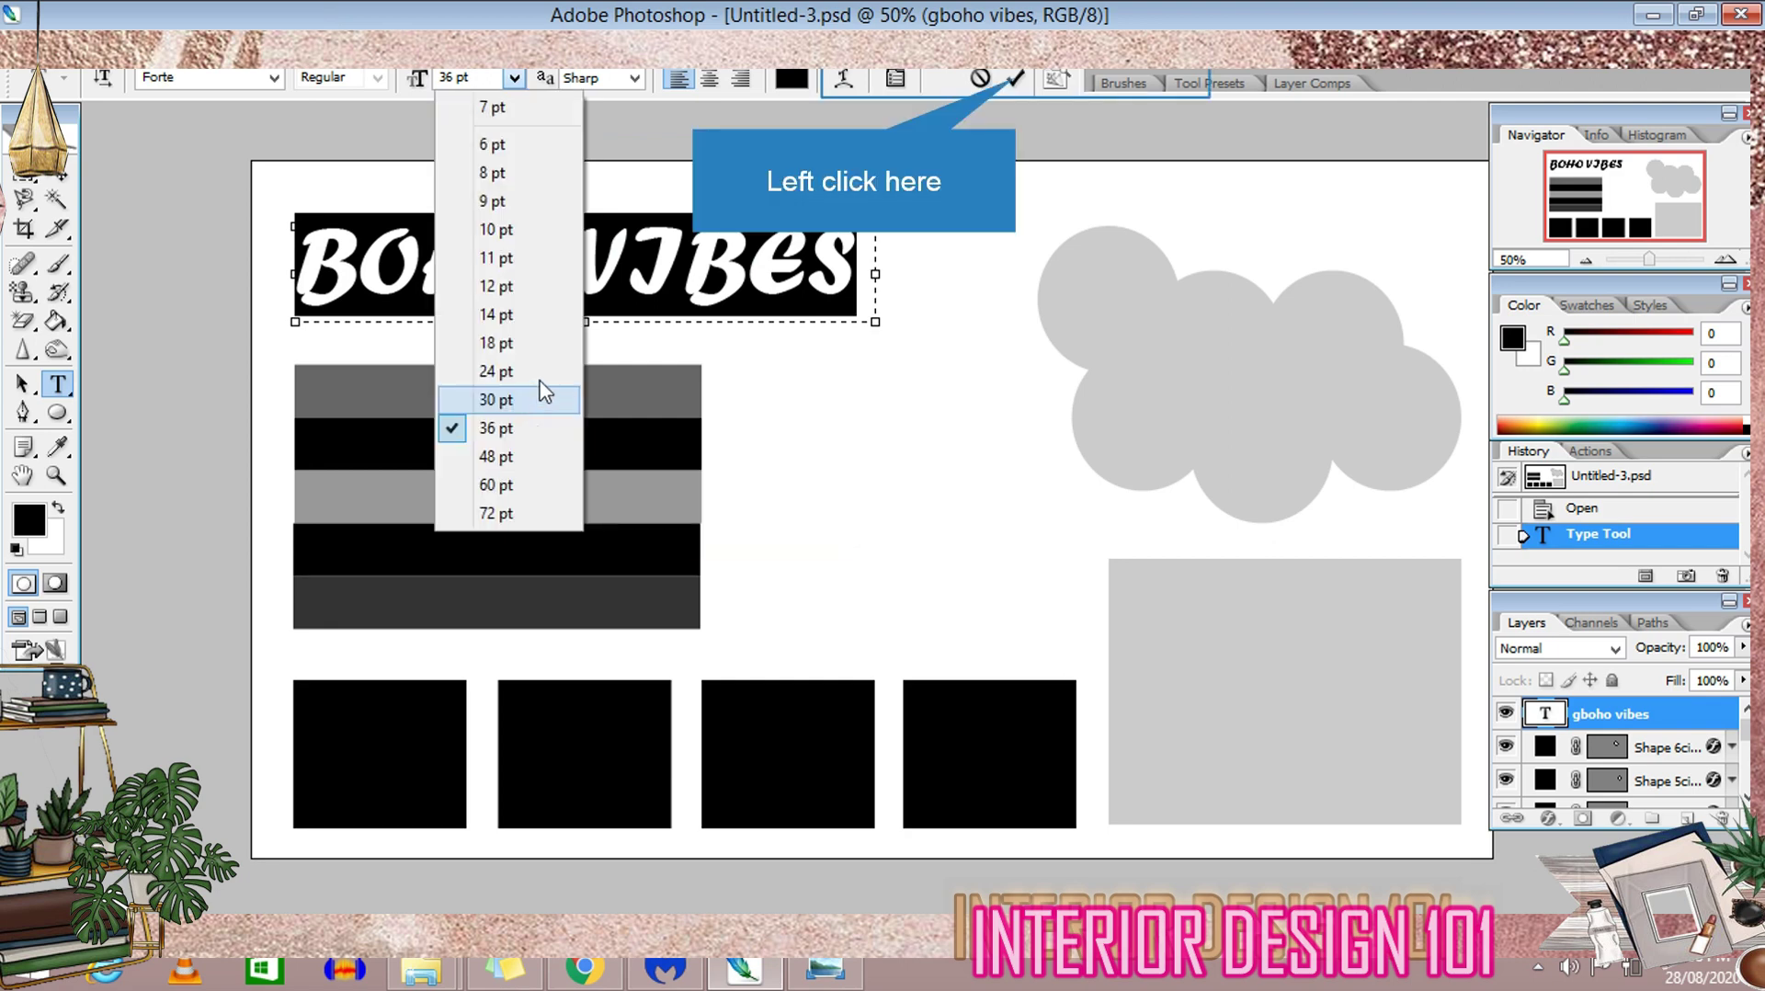
{"action": "left_click", "coordinate": [1017, 81]}
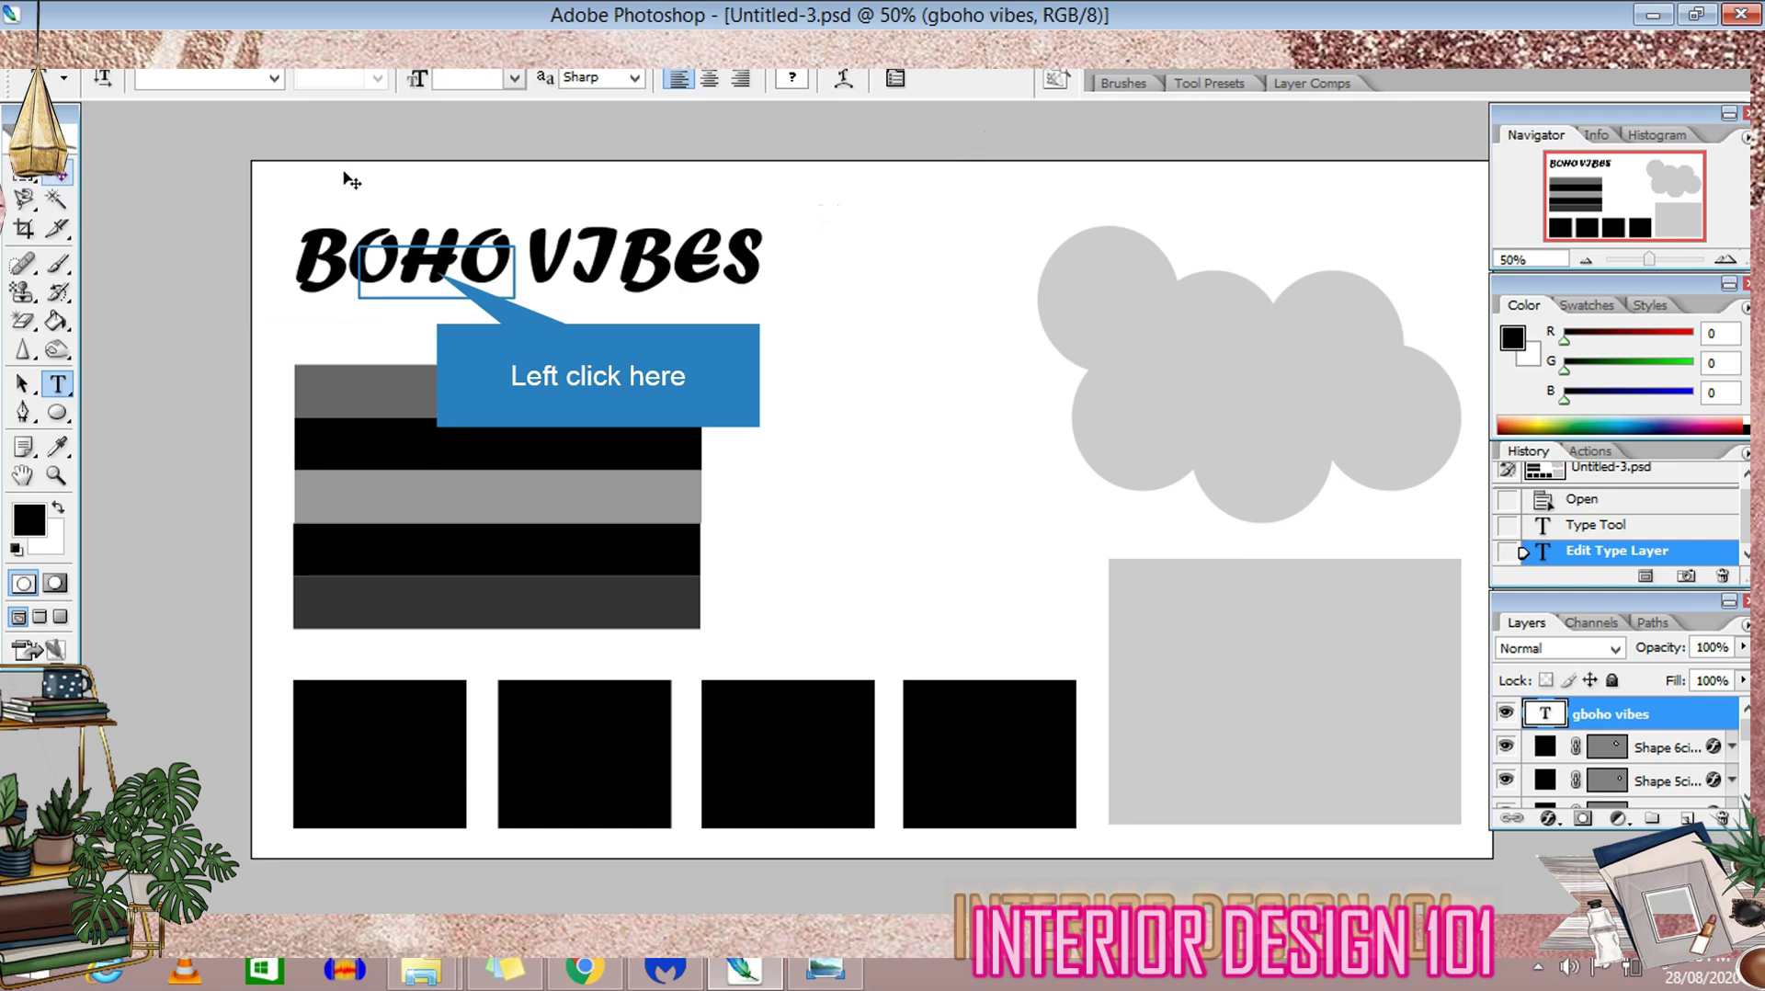
{"action": "left_click_drag", "start_coordinate": [441, 274], "coordinate": [555, 276]}
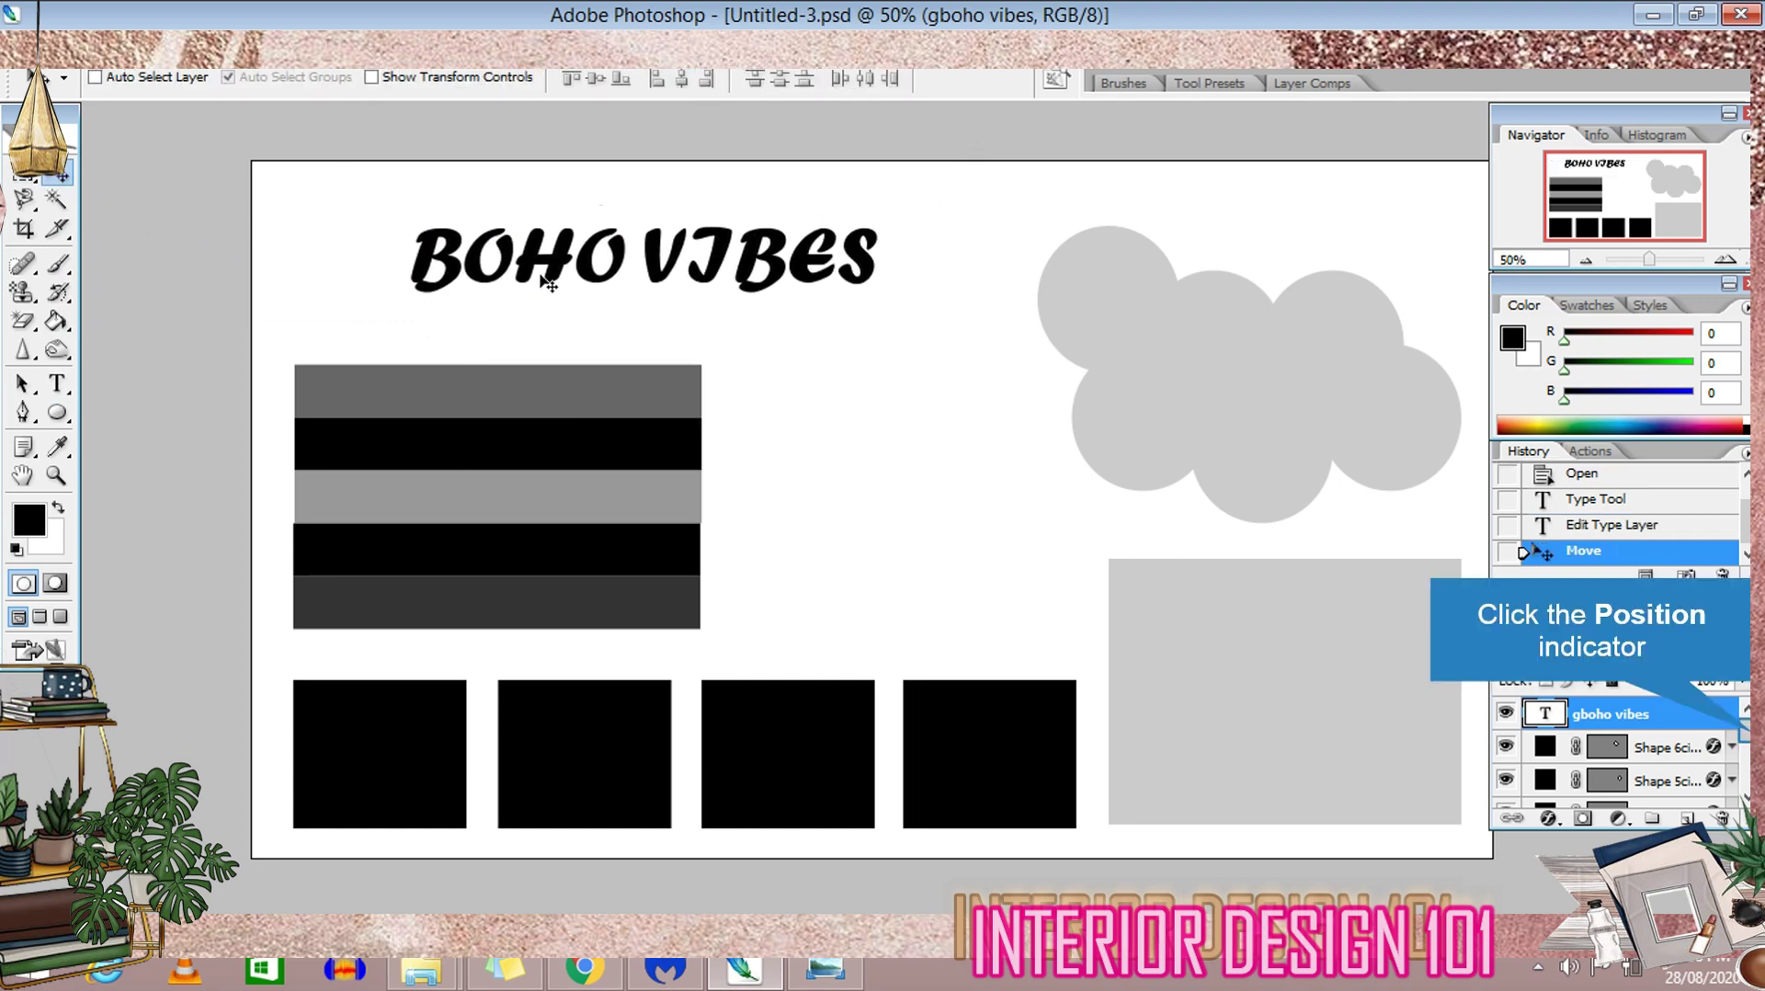
Select the Shape 1 stripe at the top of the block and change its Color Overlay to light grey cccccc
{"action": "left_click", "coordinate": [1742, 729]}
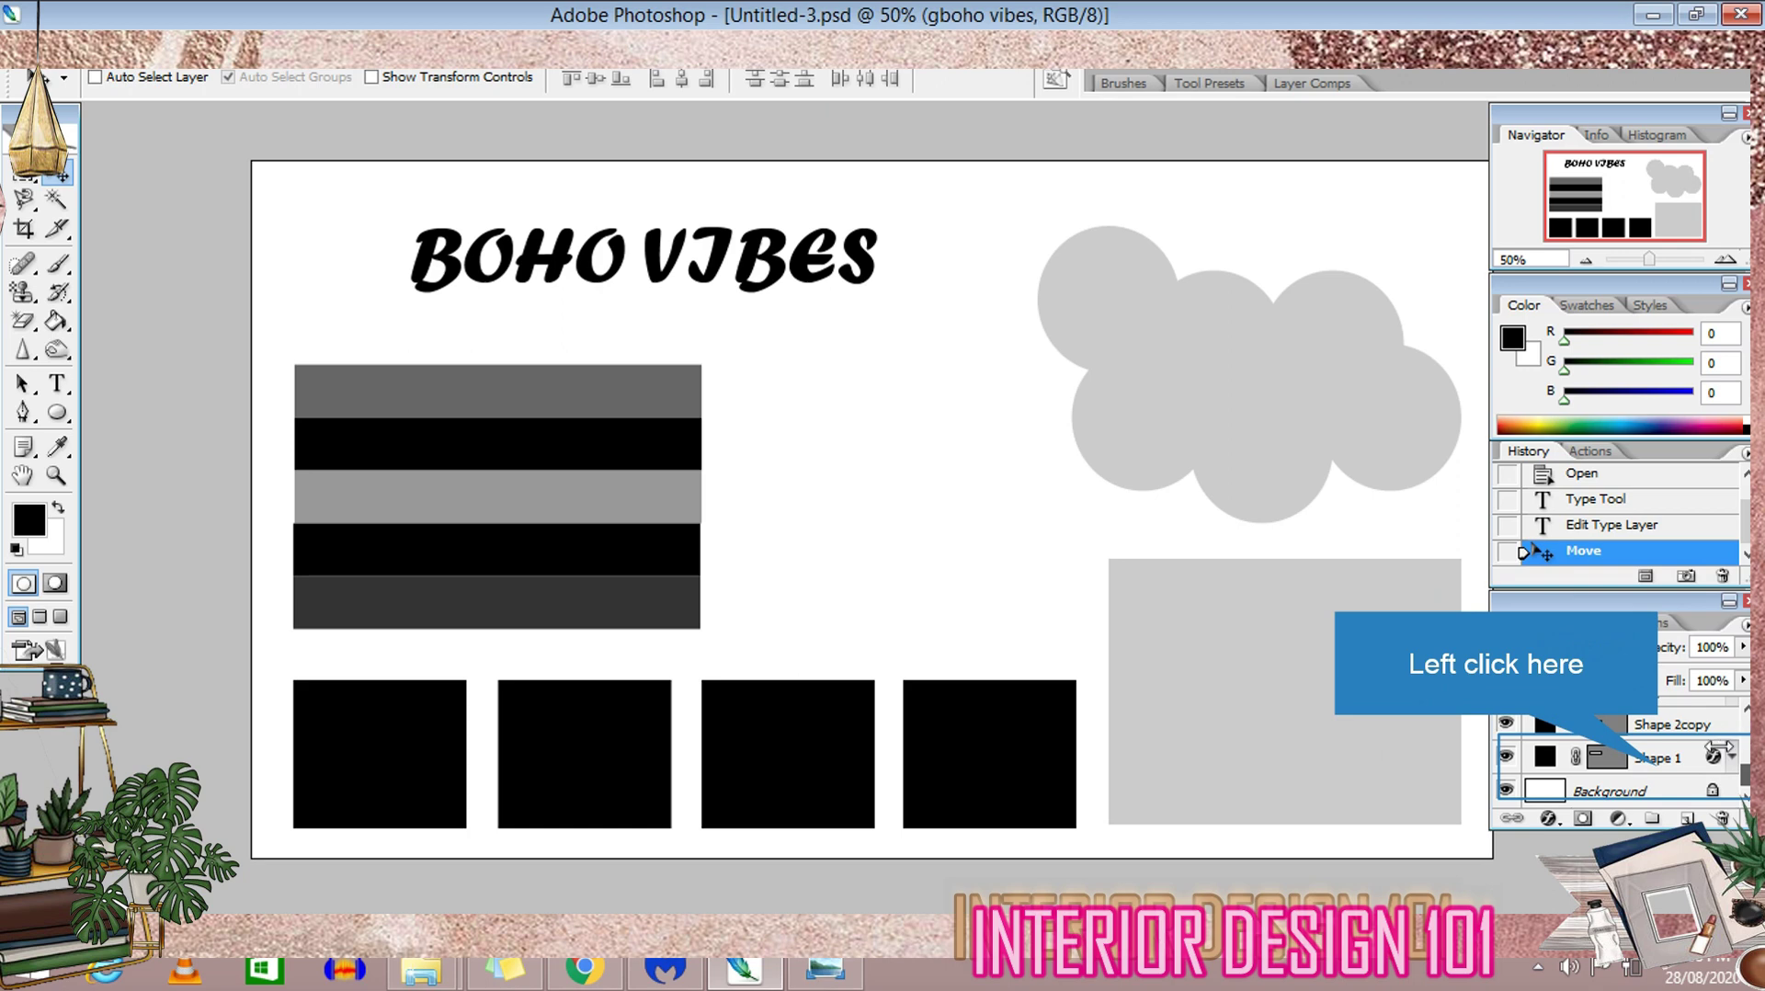
{"action": "left_click", "coordinate": [1658, 772]}
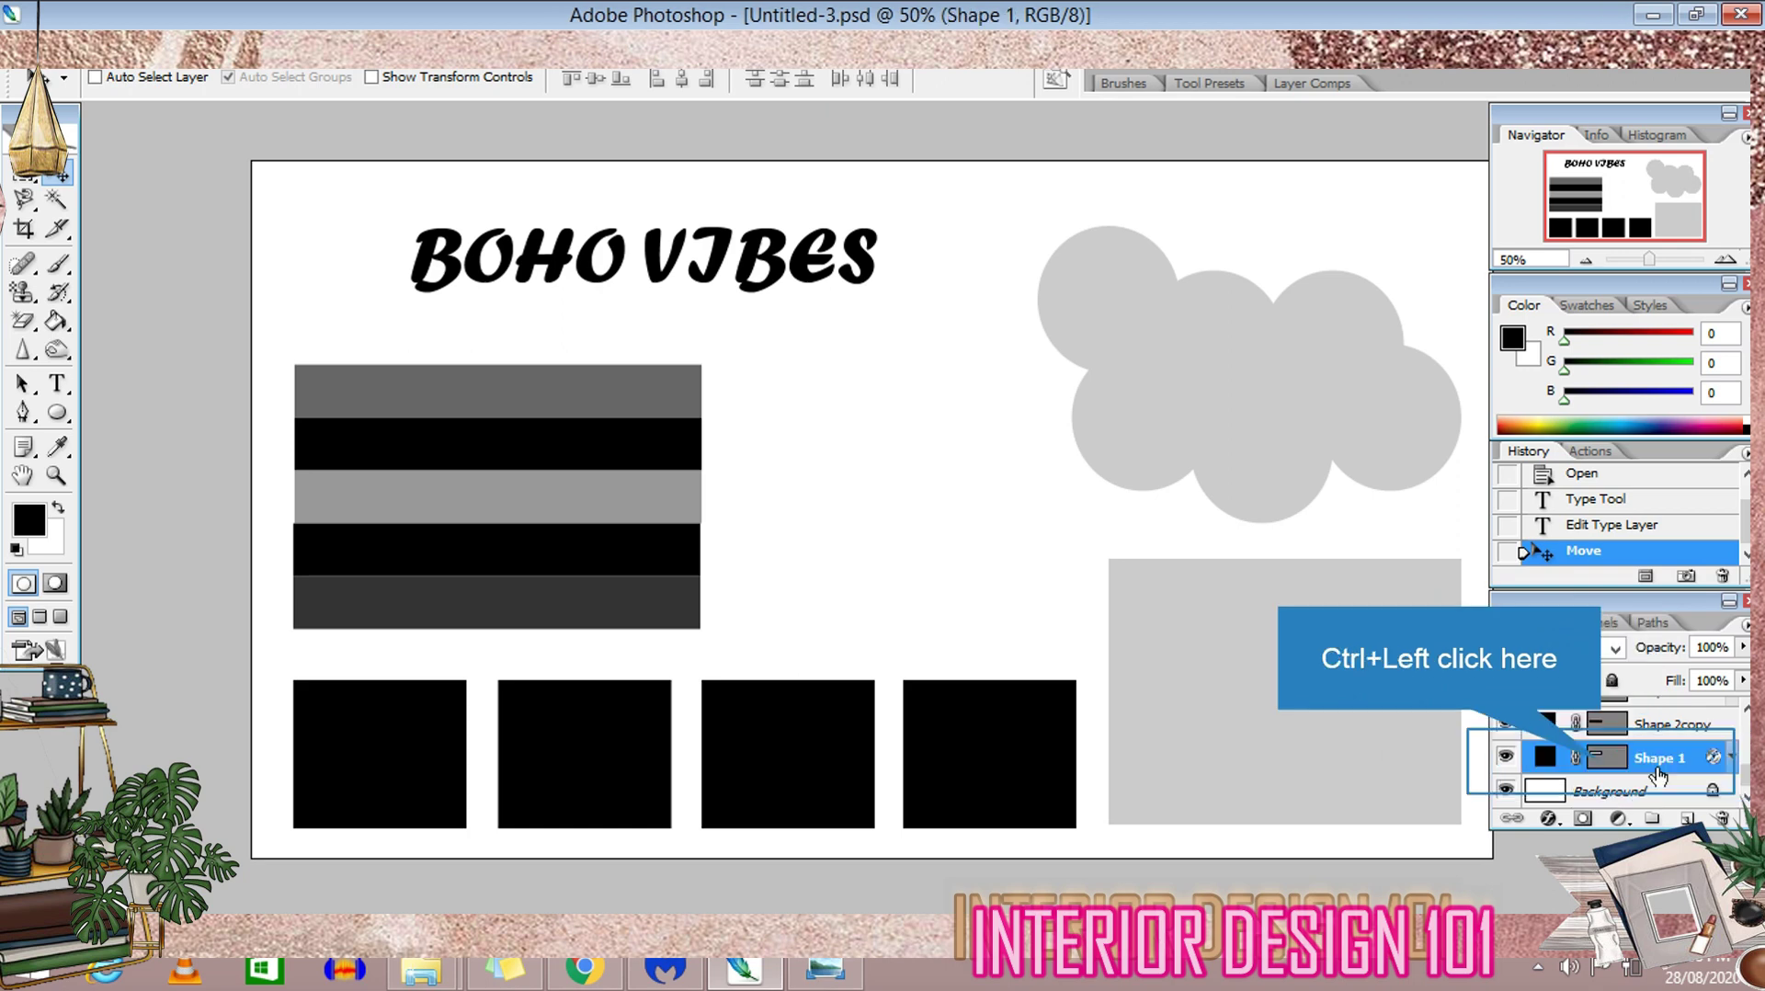
{"action": "left_click", "coordinate": [1600, 769], "text": "ctrl"}
{"action": "left_click", "coordinate": [1551, 818]}
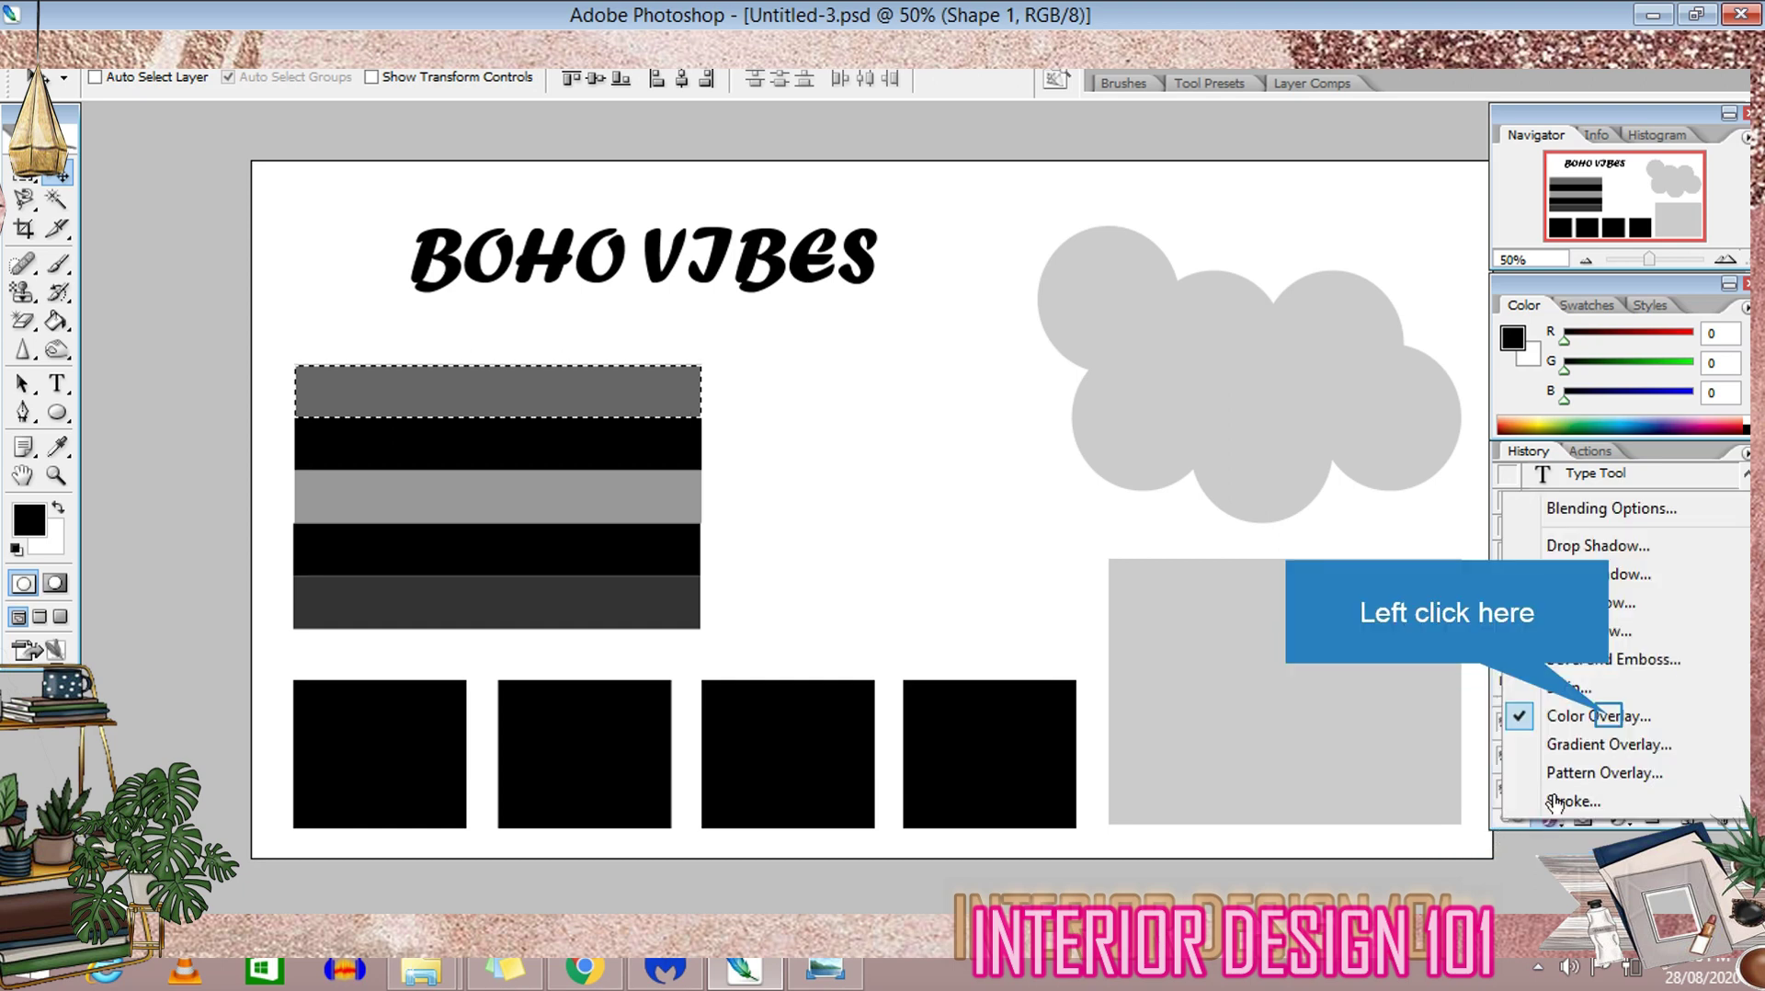
{"action": "left_click", "coordinate": [1603, 716]}
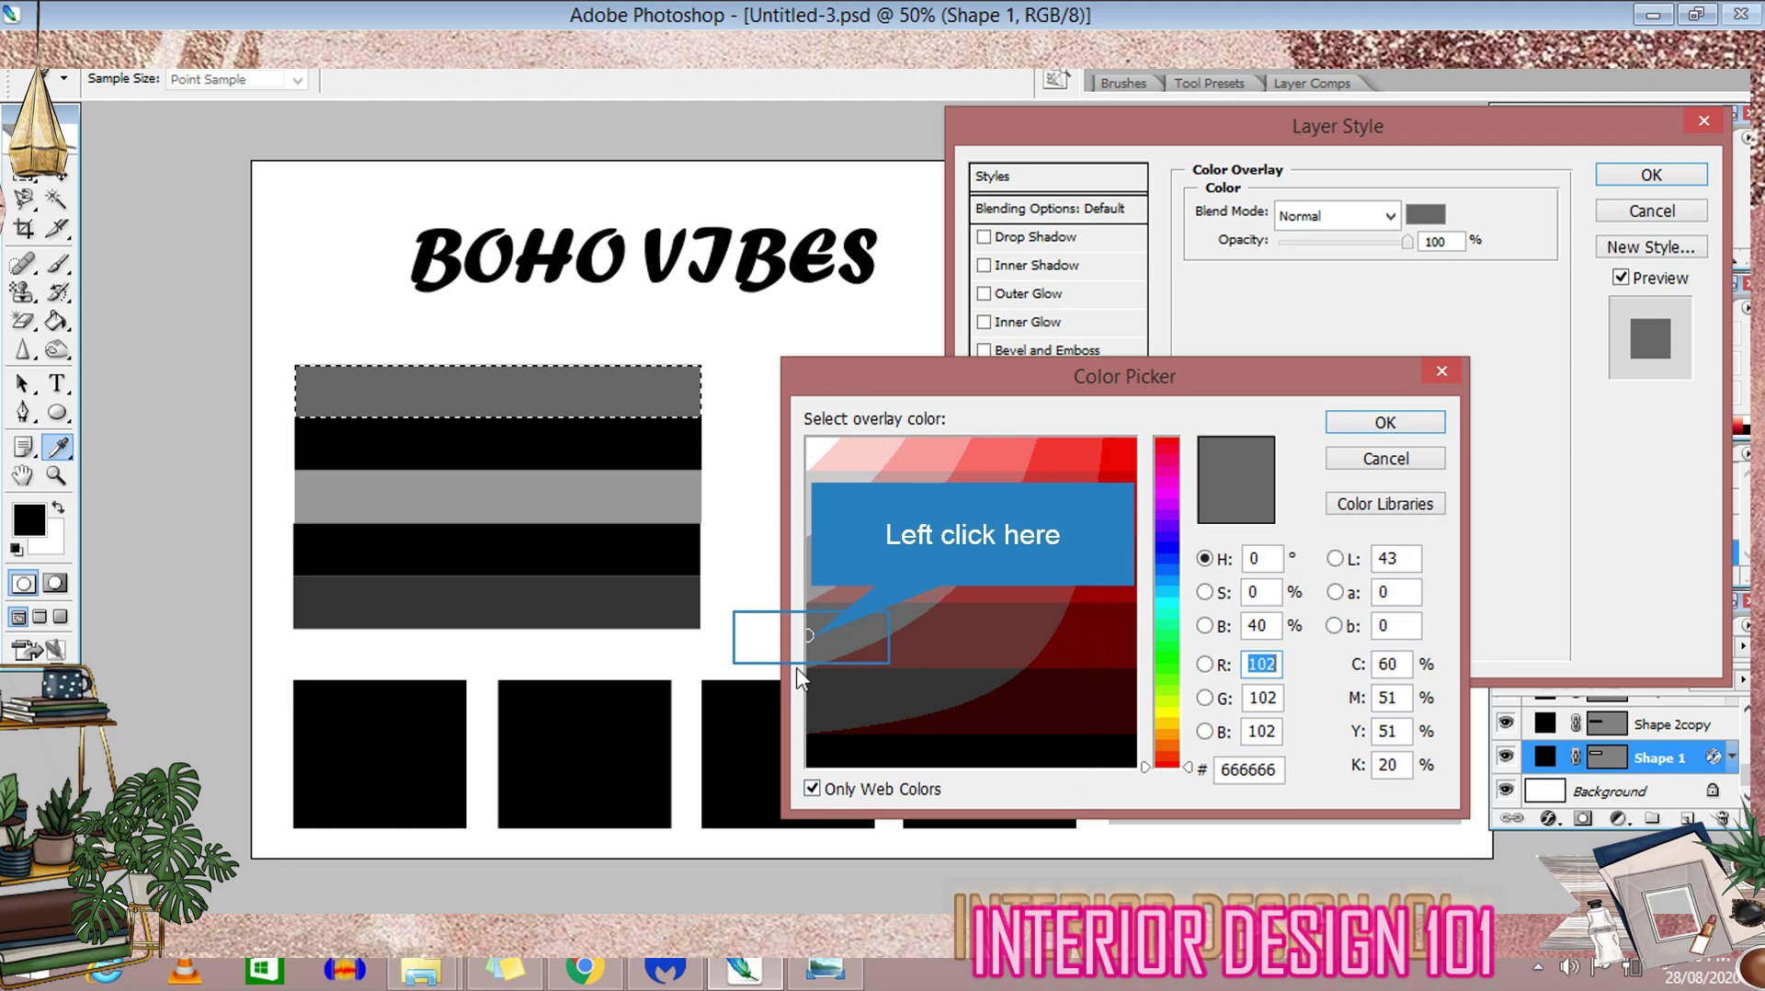
{"action": "left_click_drag", "start_coordinate": [816, 648], "coordinate": [821, 522]}
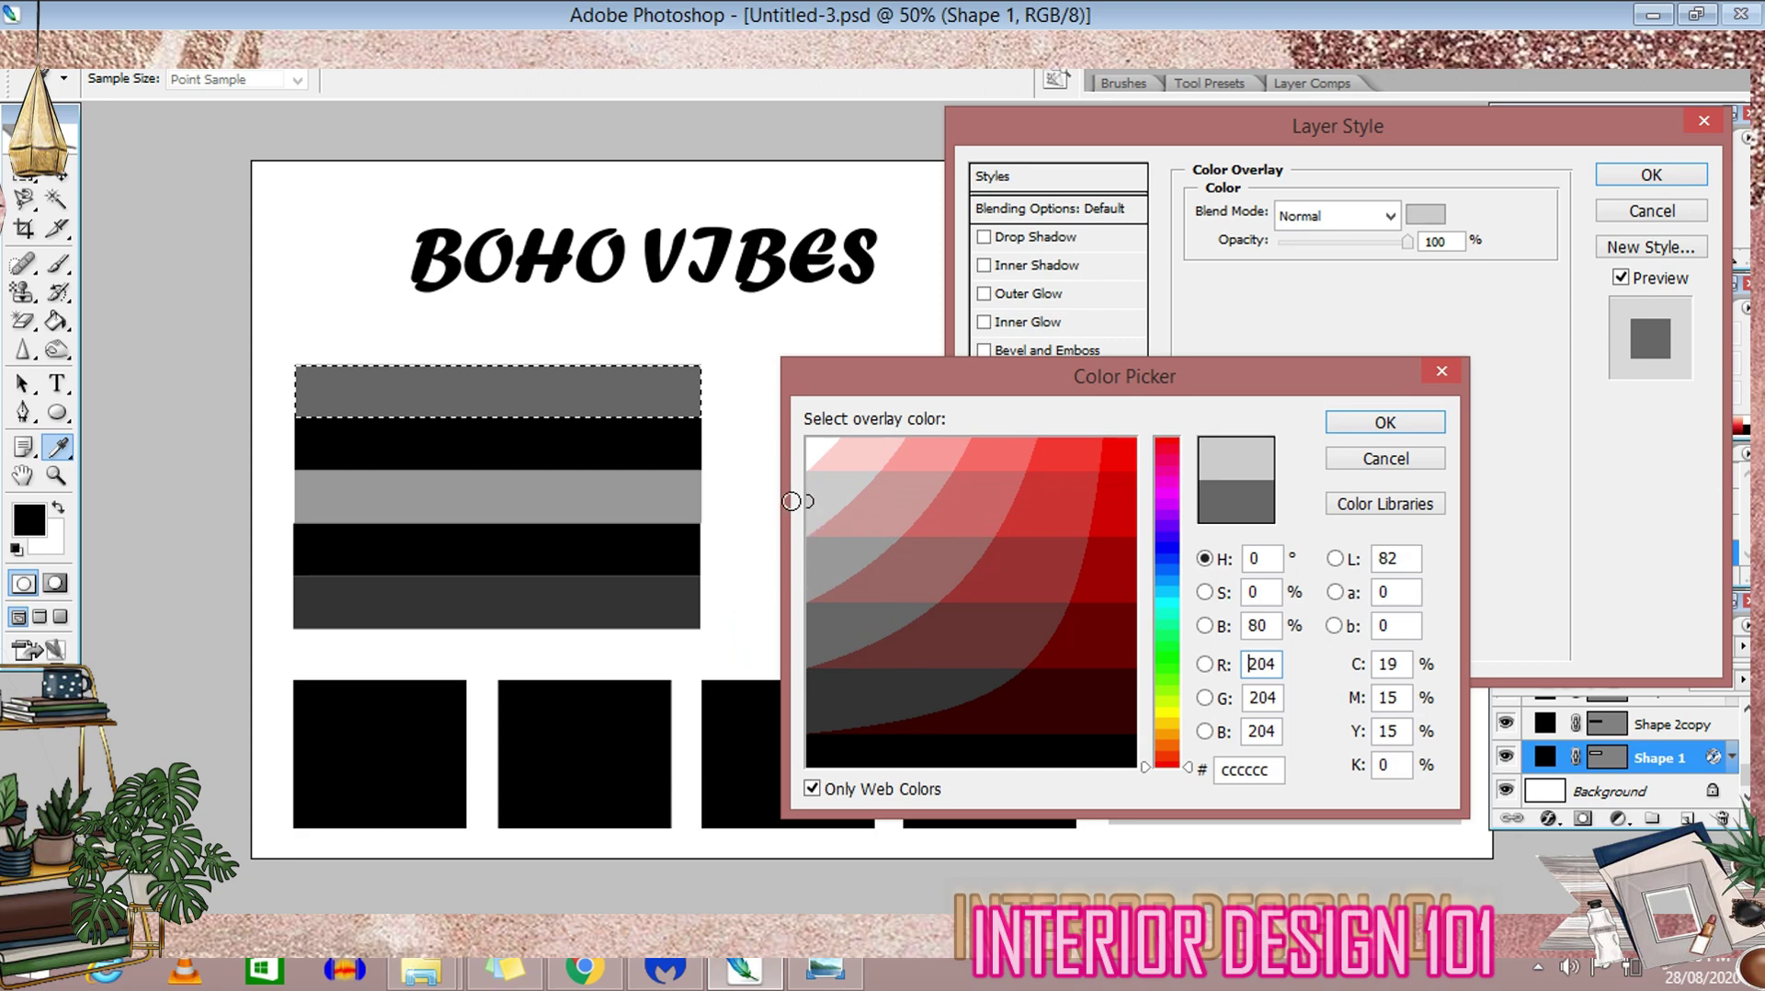
{"action": "left_click", "coordinate": [1373, 425]}
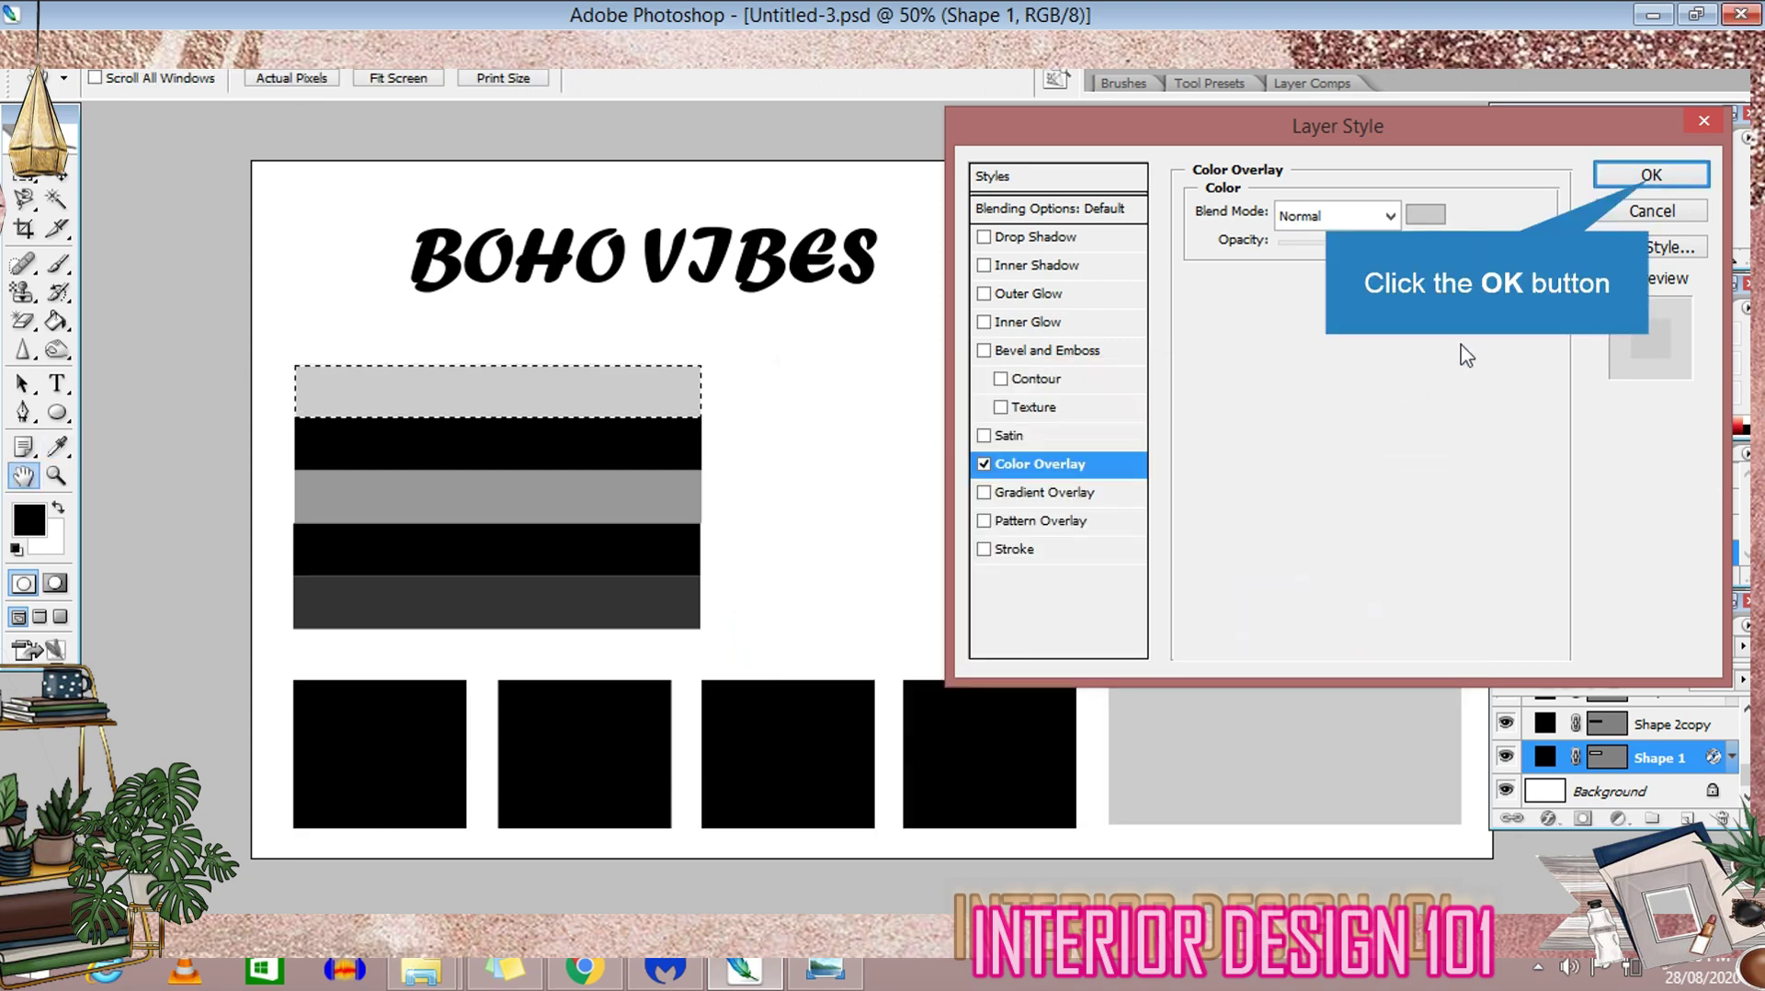
{"action": "left_click", "coordinate": [1650, 180]}
Apply a dusty pink Color Overlay to the second stripe, Shape 2copy, with Only Web Colors turned off
{"action": "left_click", "coordinate": [1671, 724]}
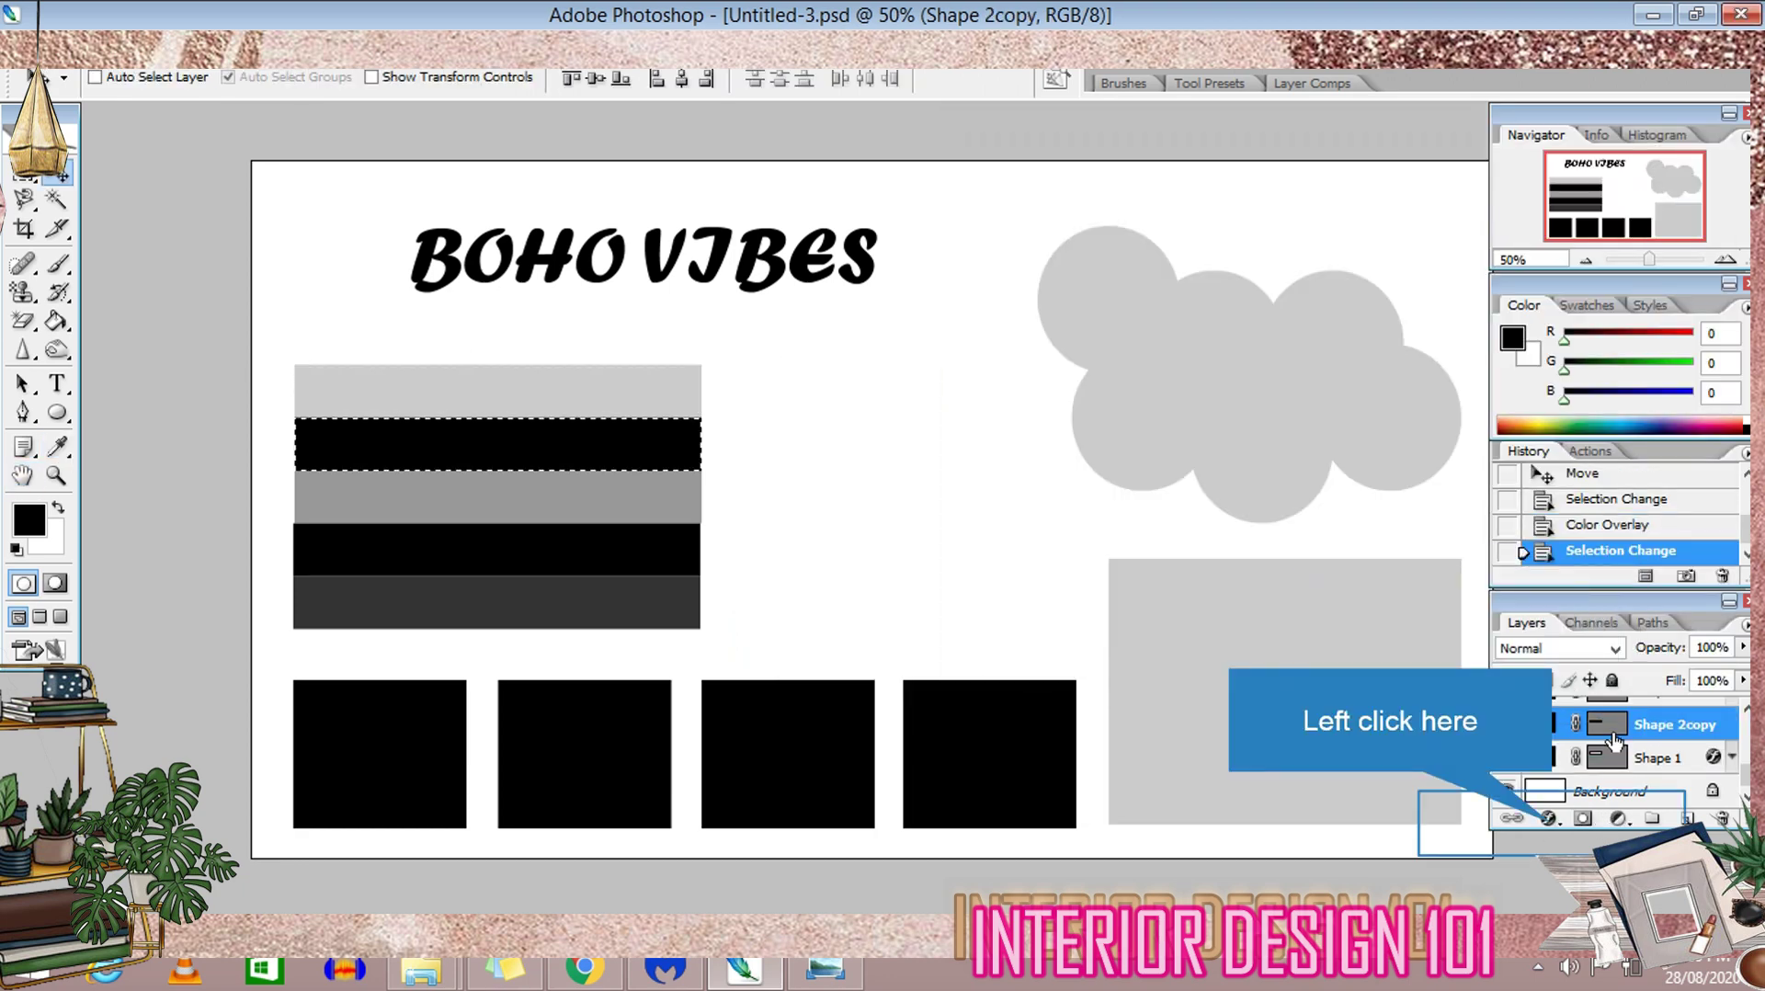
{"action": "left_click", "coordinate": [1548, 818]}
{"action": "left_click", "coordinate": [1600, 718]}
{"action": "left_click", "coordinate": [1425, 214]}
{"action": "left_click", "coordinate": [875, 566]}
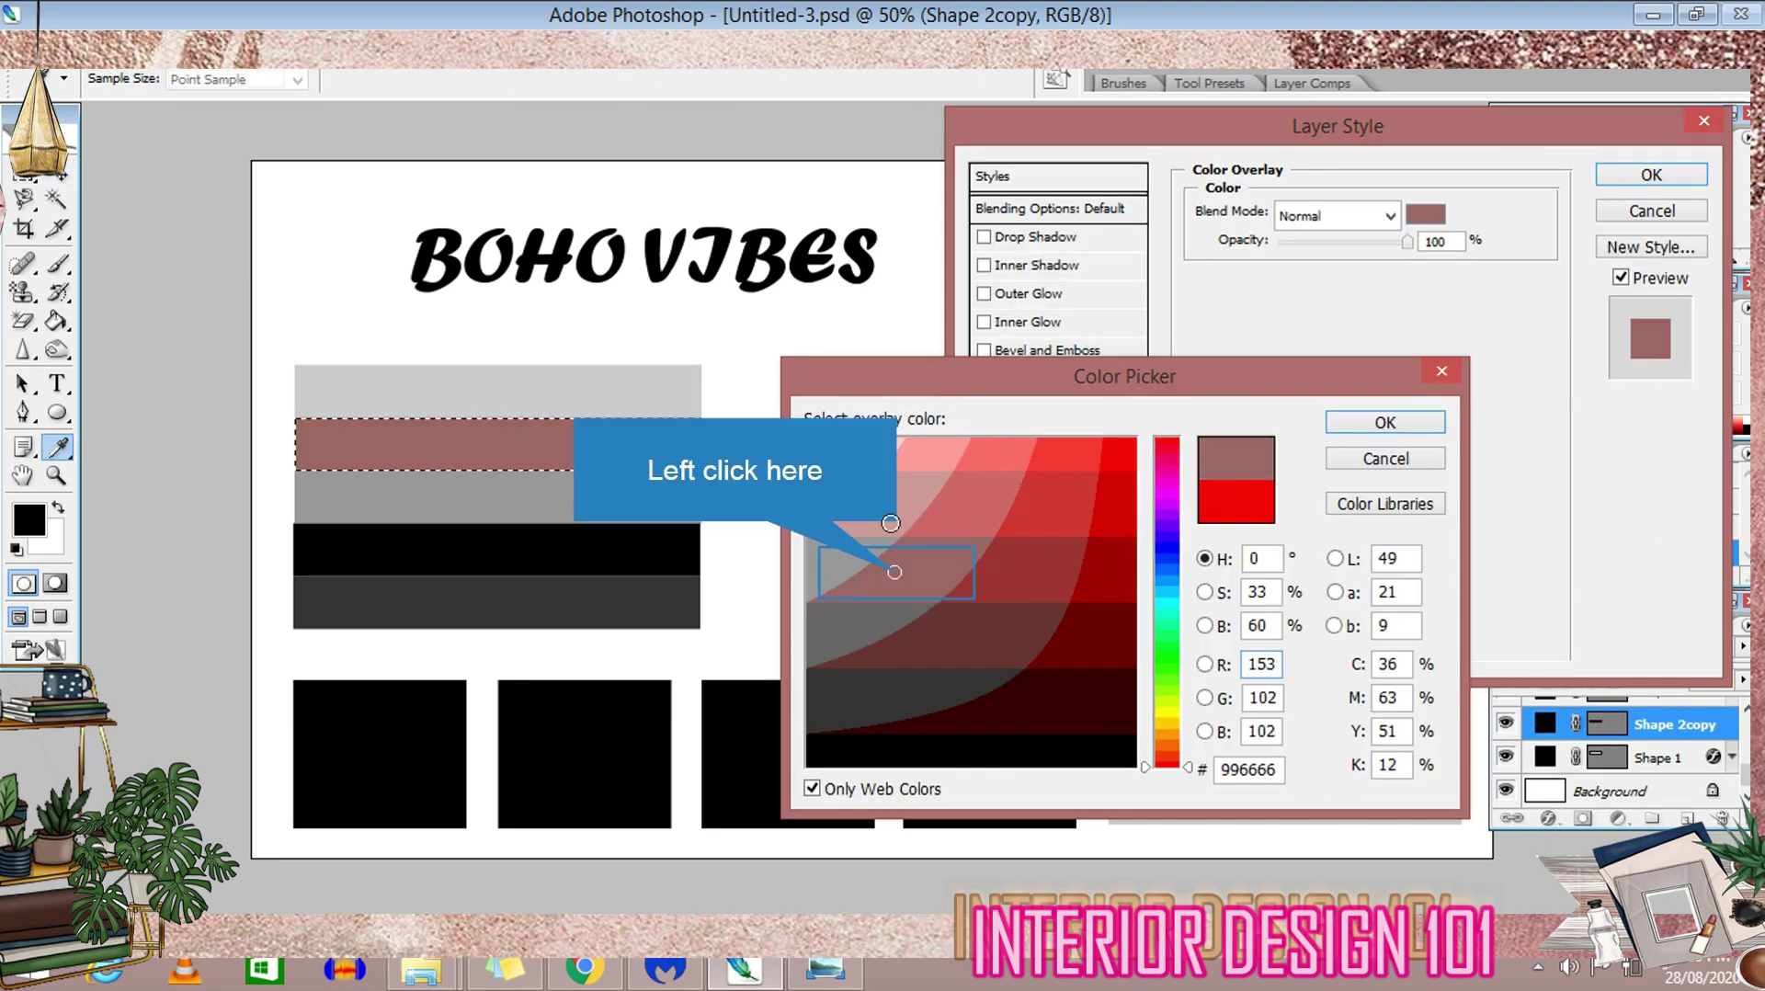
{"action": "left_click_drag", "start_coordinate": [875, 566], "coordinate": [891, 540]}
{"action": "left_click", "coordinate": [811, 787]}
{"action": "left_click", "coordinate": [865, 489]}
{"action": "left_click", "coordinate": [863, 496]}
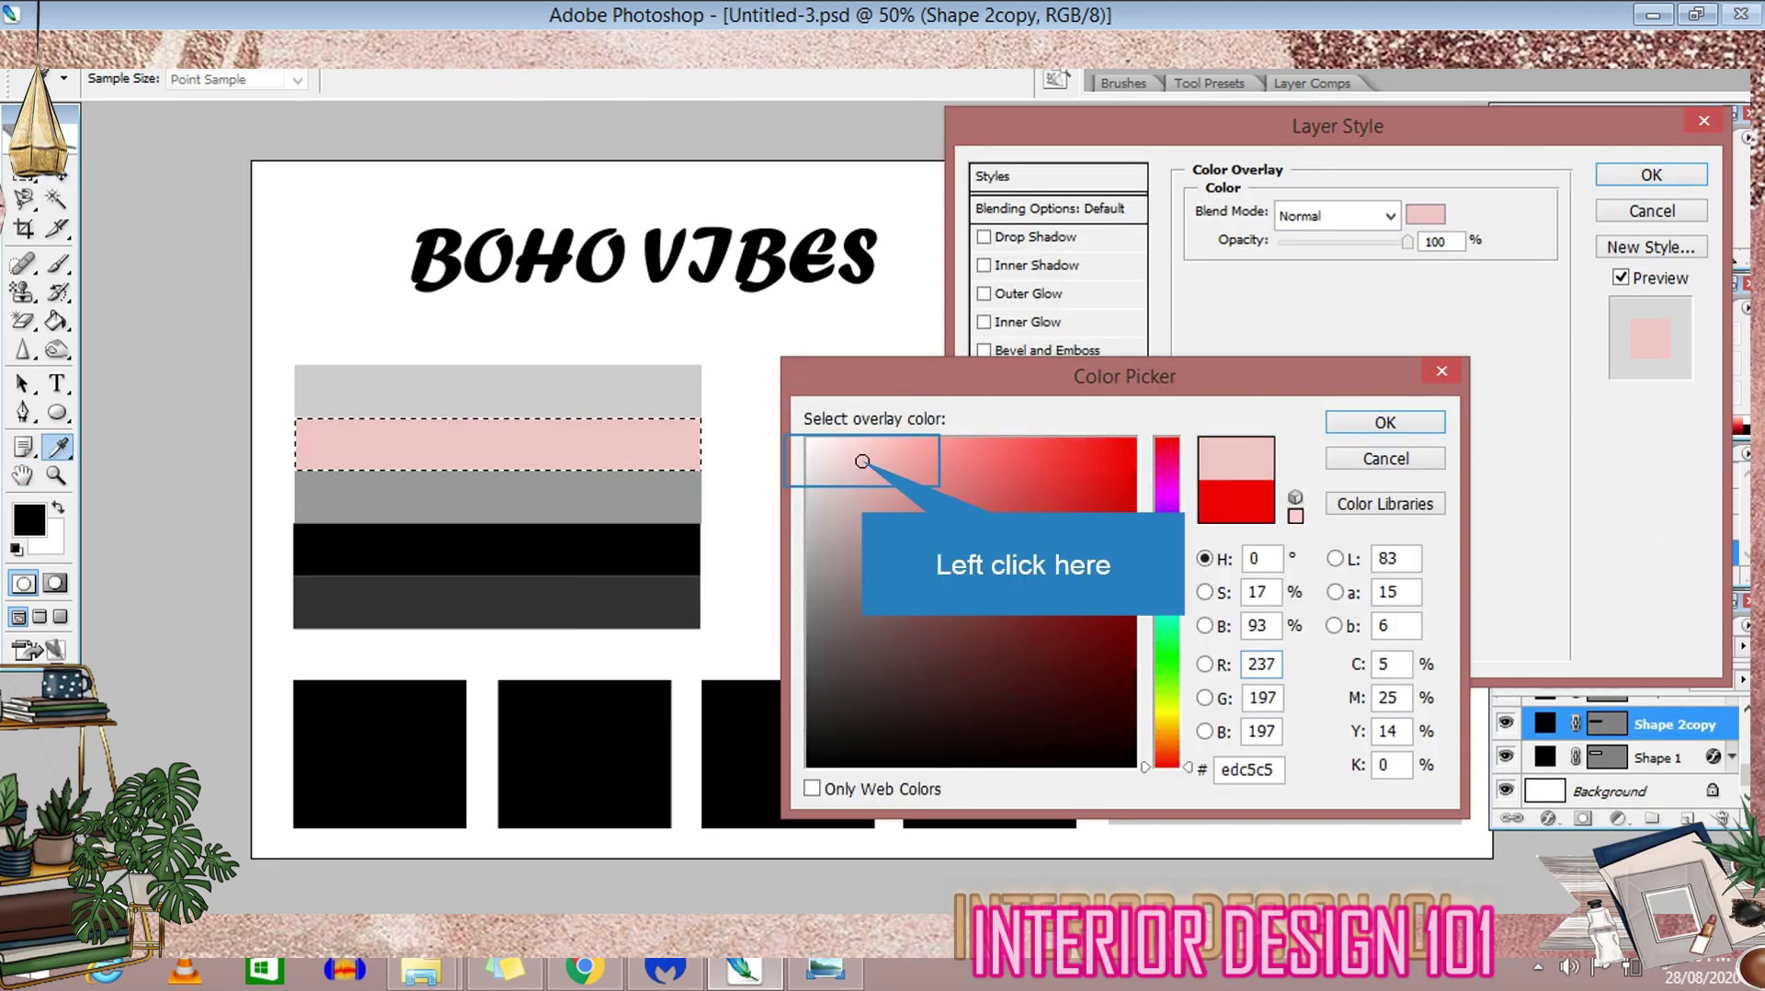
{"action": "left_click", "coordinate": [1434, 424]}
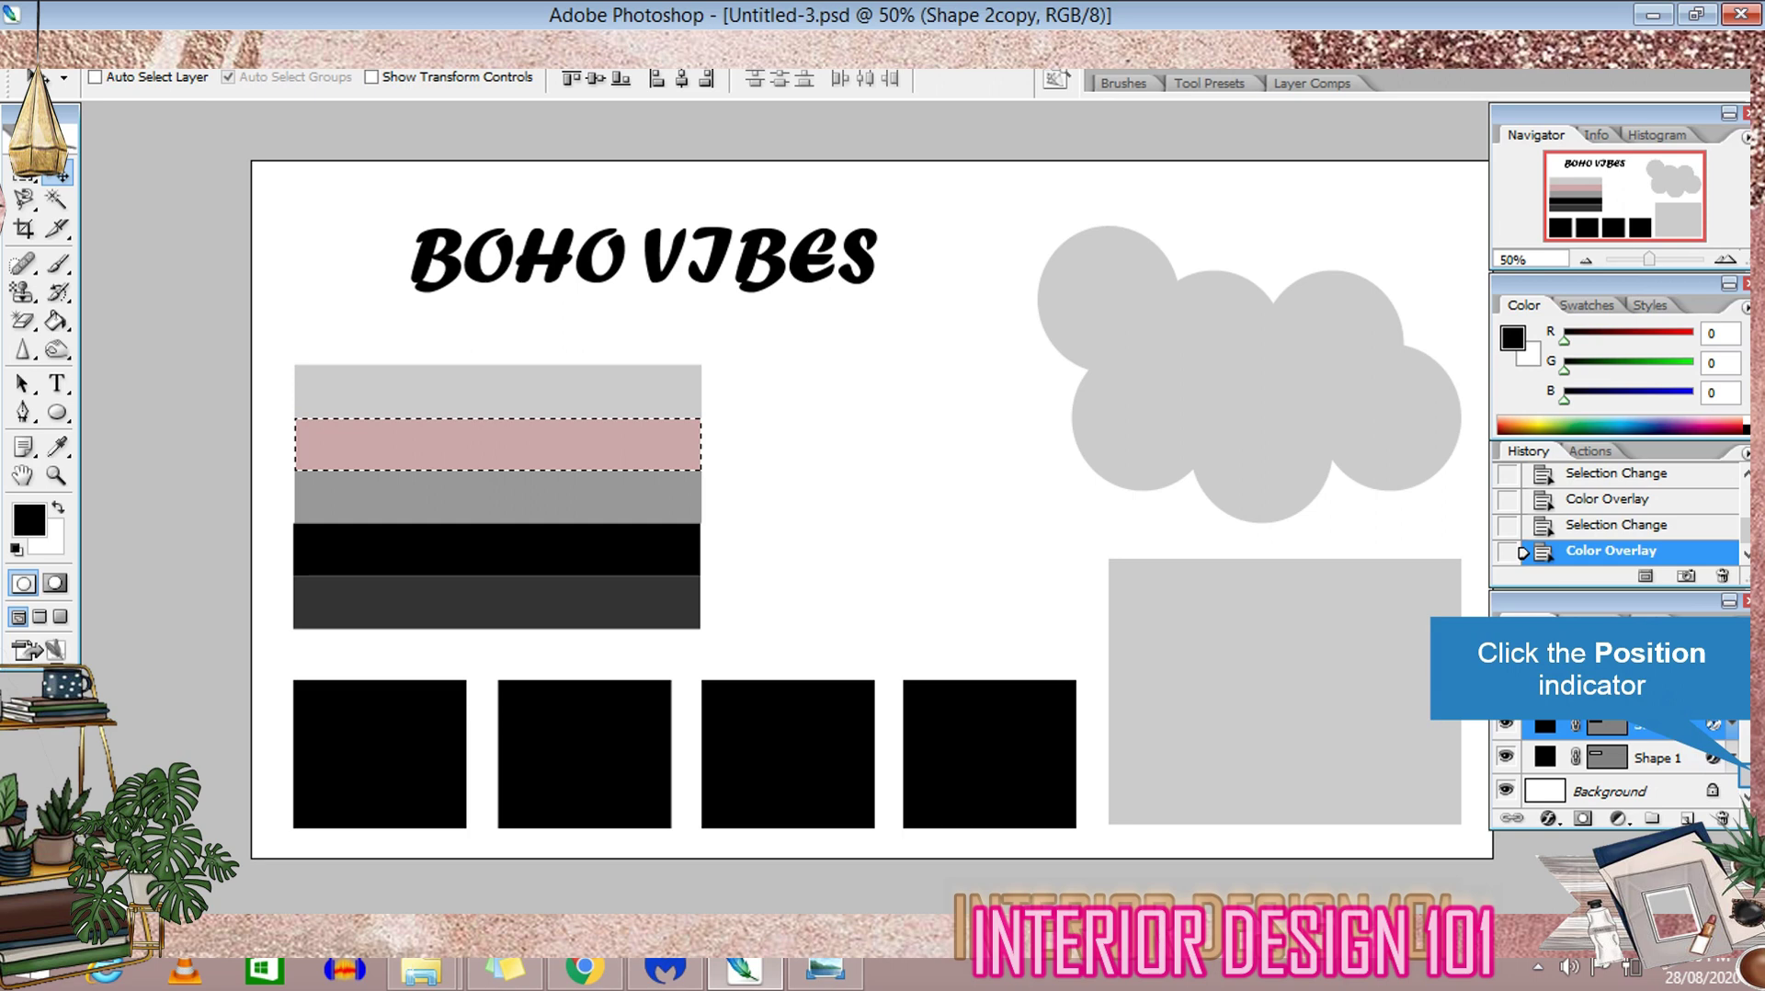
{"action": "scroll", "coordinate": [1731, 775], "scroll_direction": "up", "scroll_amount": 1}
{"action": "left_click", "coordinate": [1607, 736], "text": "ctrl"}
{"action": "double_click", "coordinate": [1712, 768]}
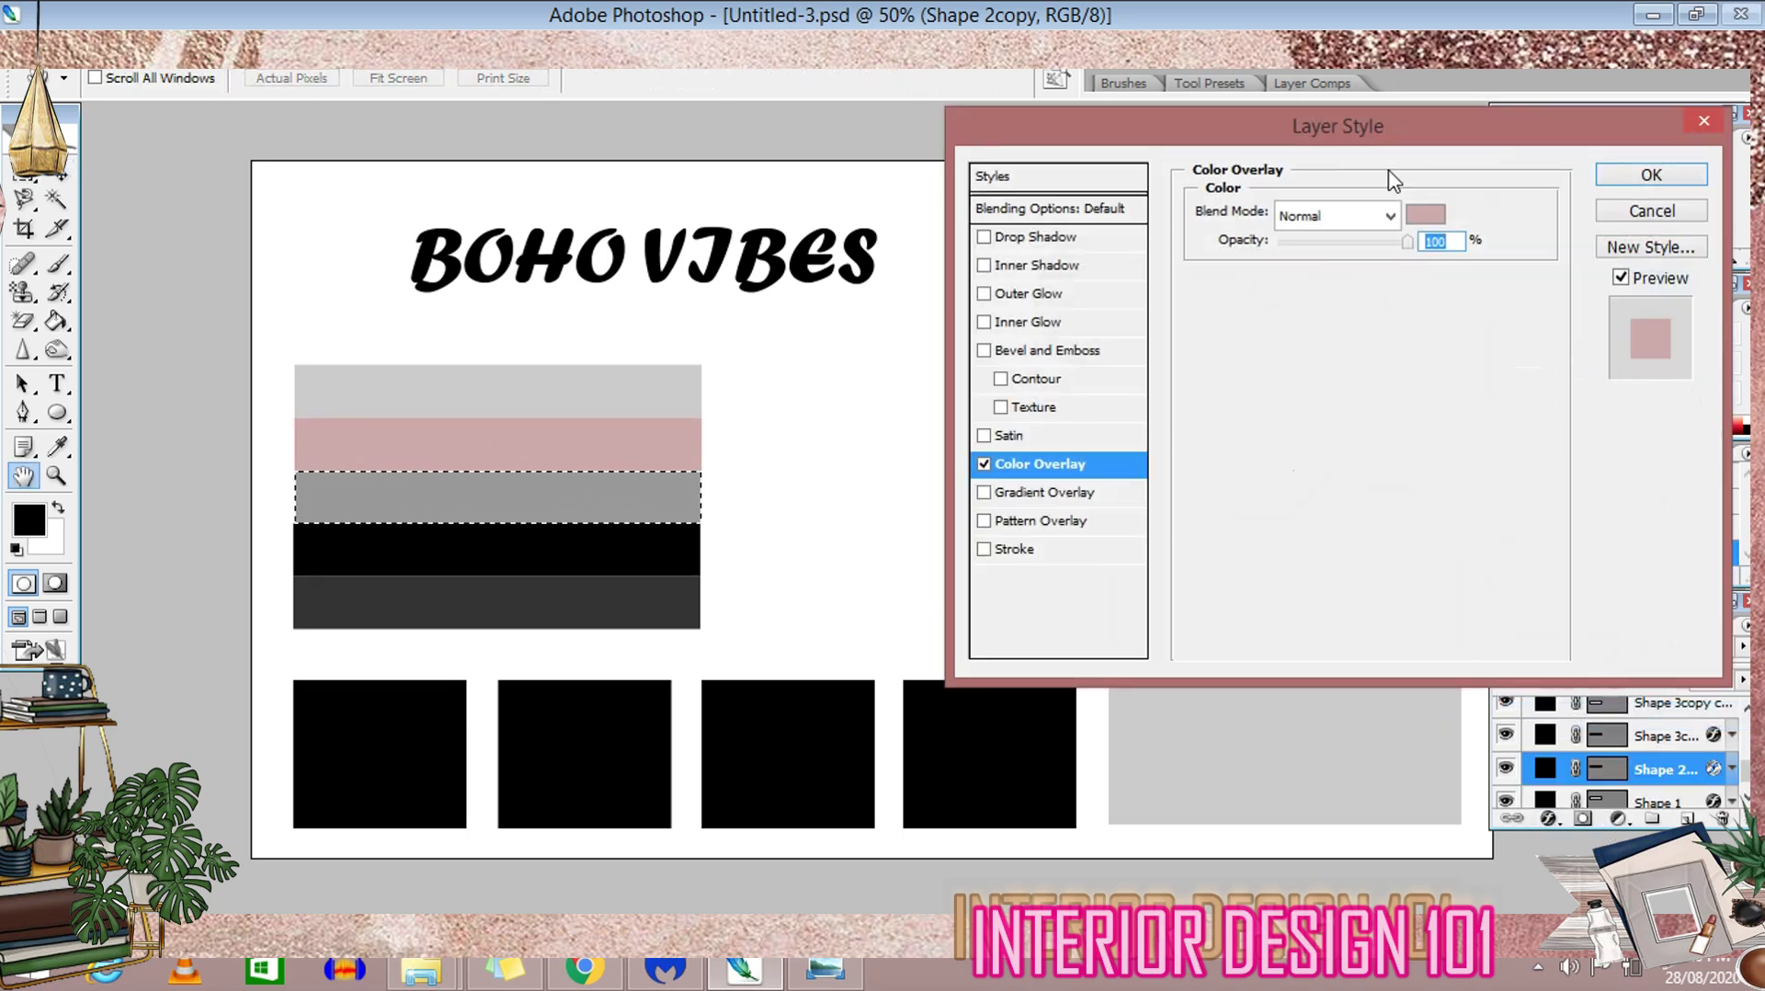
{"action": "left_click", "coordinate": [1425, 215]}
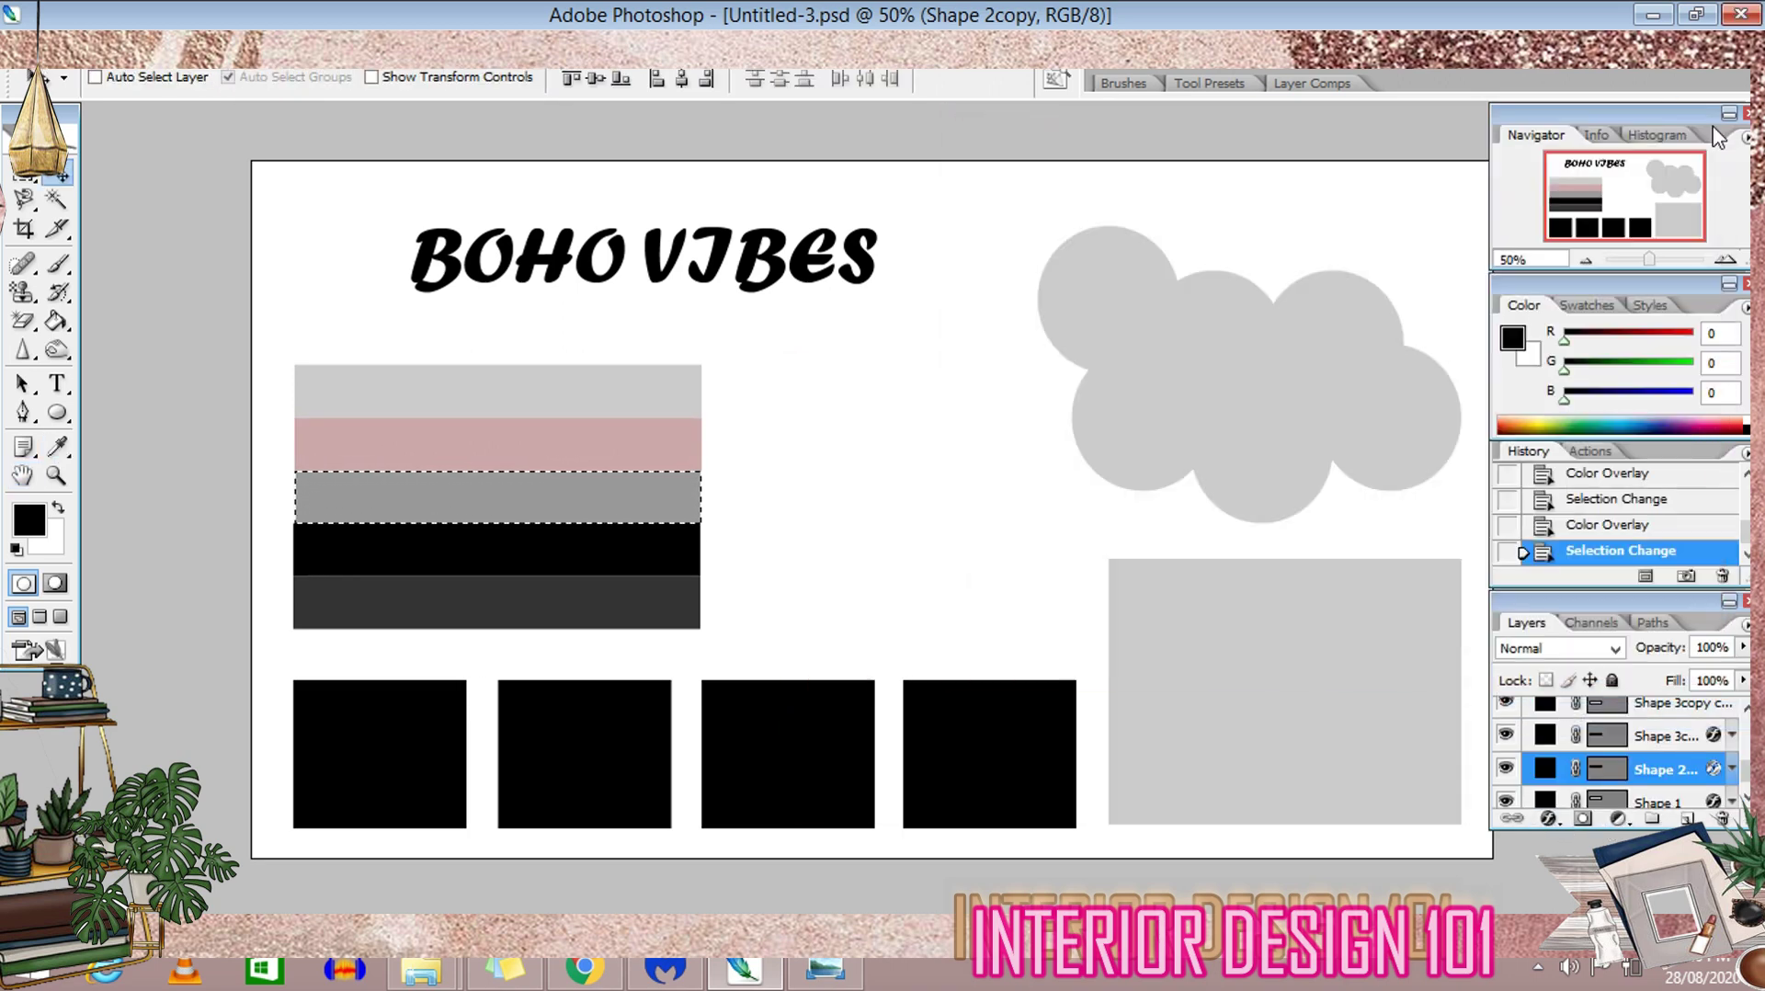
Change the Color Overlay of the third stripe, Shape 3copy copy, to a darker grey
{"action": "left_click", "coordinate": [1659, 735]}
{"action": "left_click", "coordinate": [1606, 735], "text": "ctrl"}
{"action": "left_click", "coordinate": [1583, 818]}
{"action": "left_click", "coordinate": [1599, 725]}
{"action": "left_click", "coordinate": [1425, 214]}
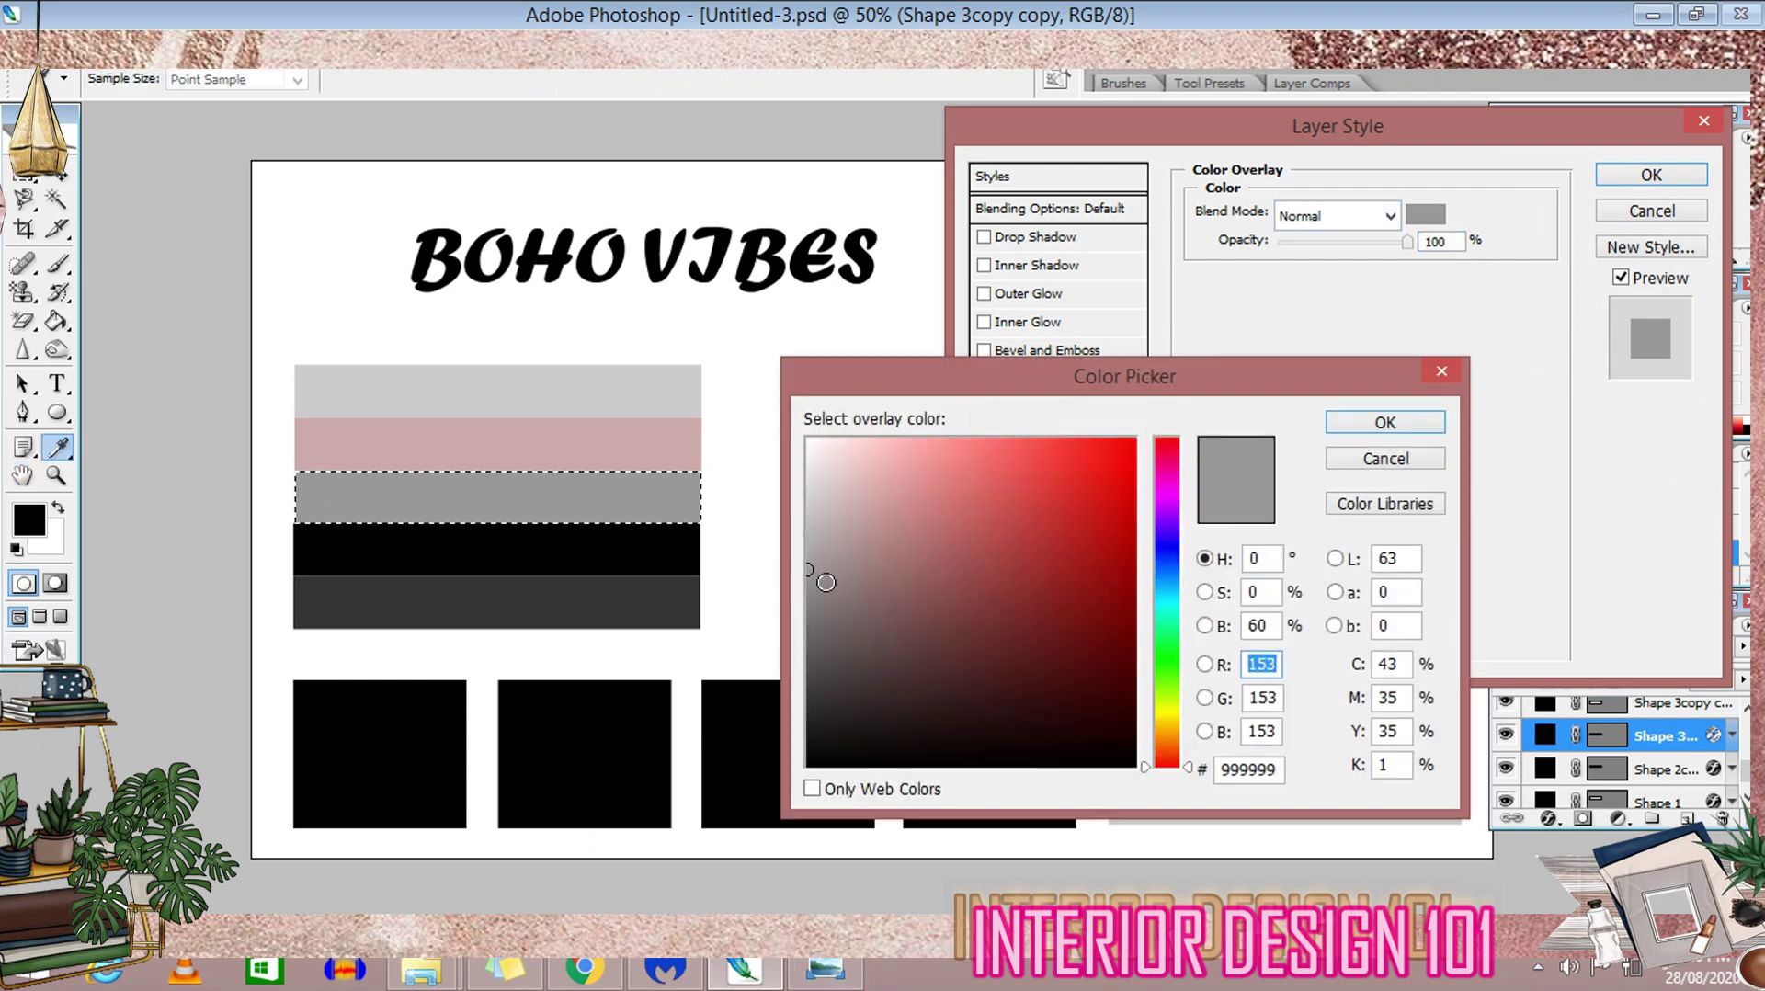
{"action": "left_click", "coordinate": [809, 625]}
{"action": "left_click", "coordinate": [1385, 422]}
{"action": "left_click", "coordinate": [1651, 175]}
{"action": "key", "text": "v"}
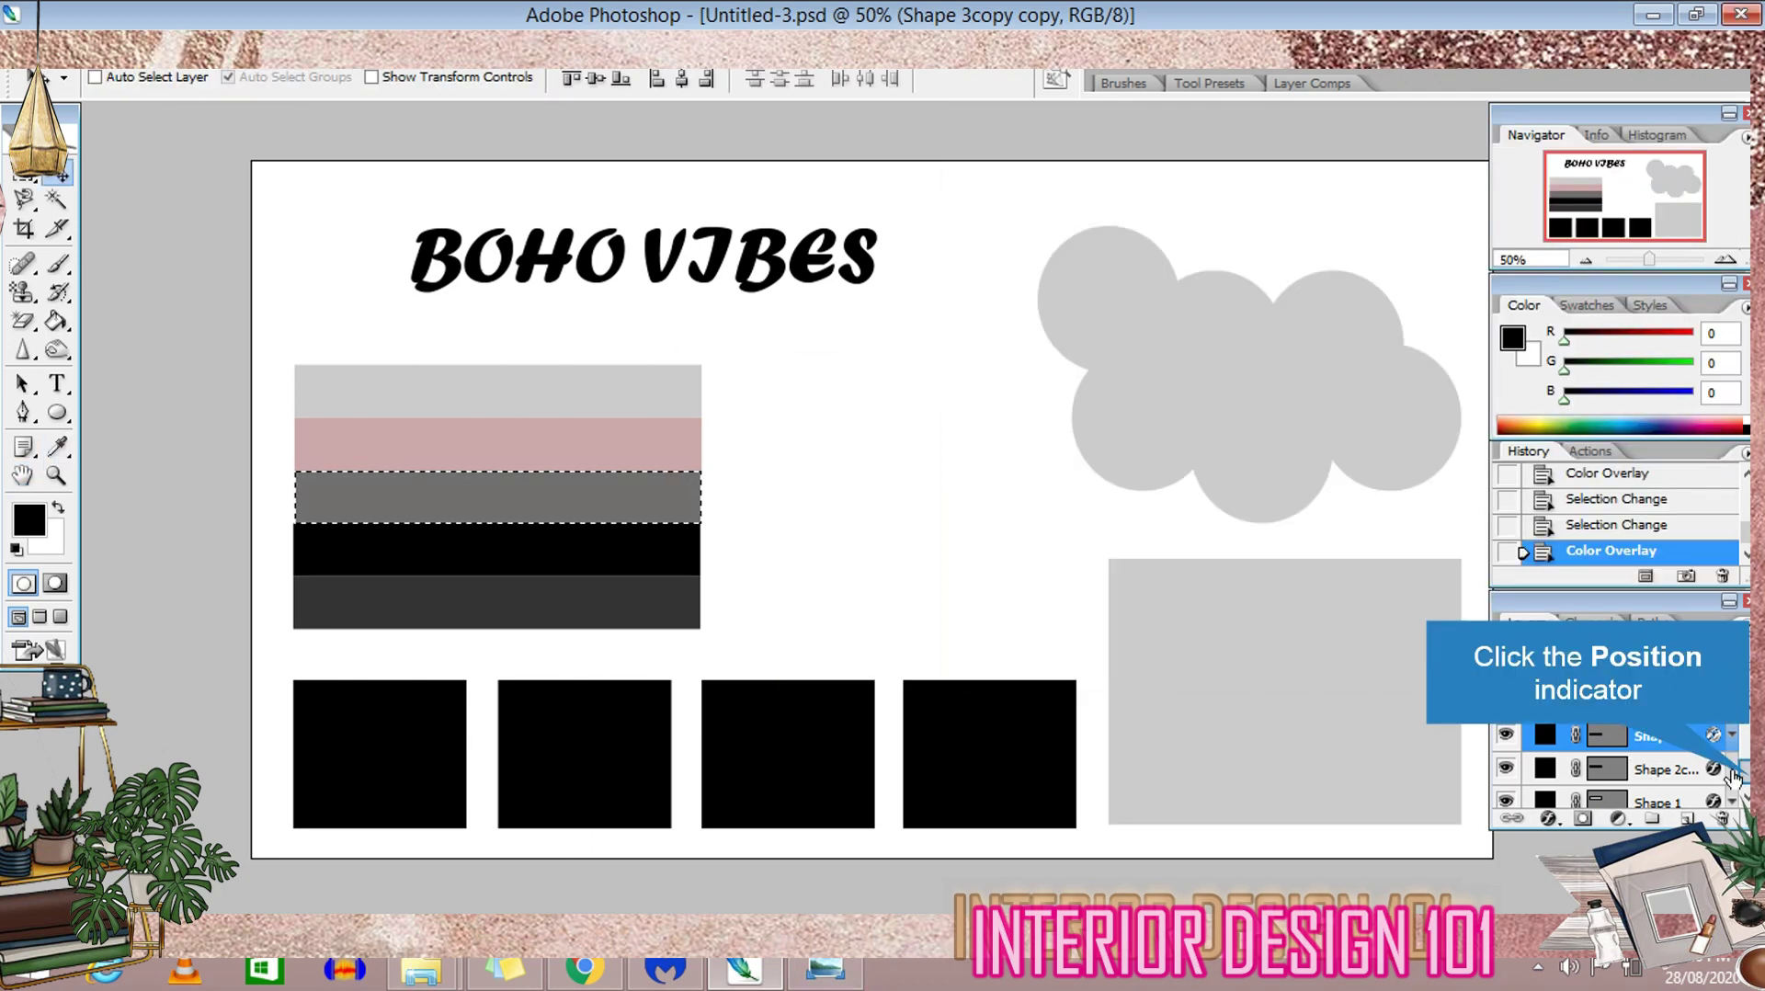
Apply a dark red Color Overlay to the fourth stripe, Shape 3copy copy 2
{"action": "left_click", "coordinate": [1624, 772]}
{"action": "left_click", "coordinate": [1606, 769], "text": "ctrl"}
{"action": "left_click", "coordinate": [1583, 818]}
{"action": "left_click", "coordinate": [1599, 721]}
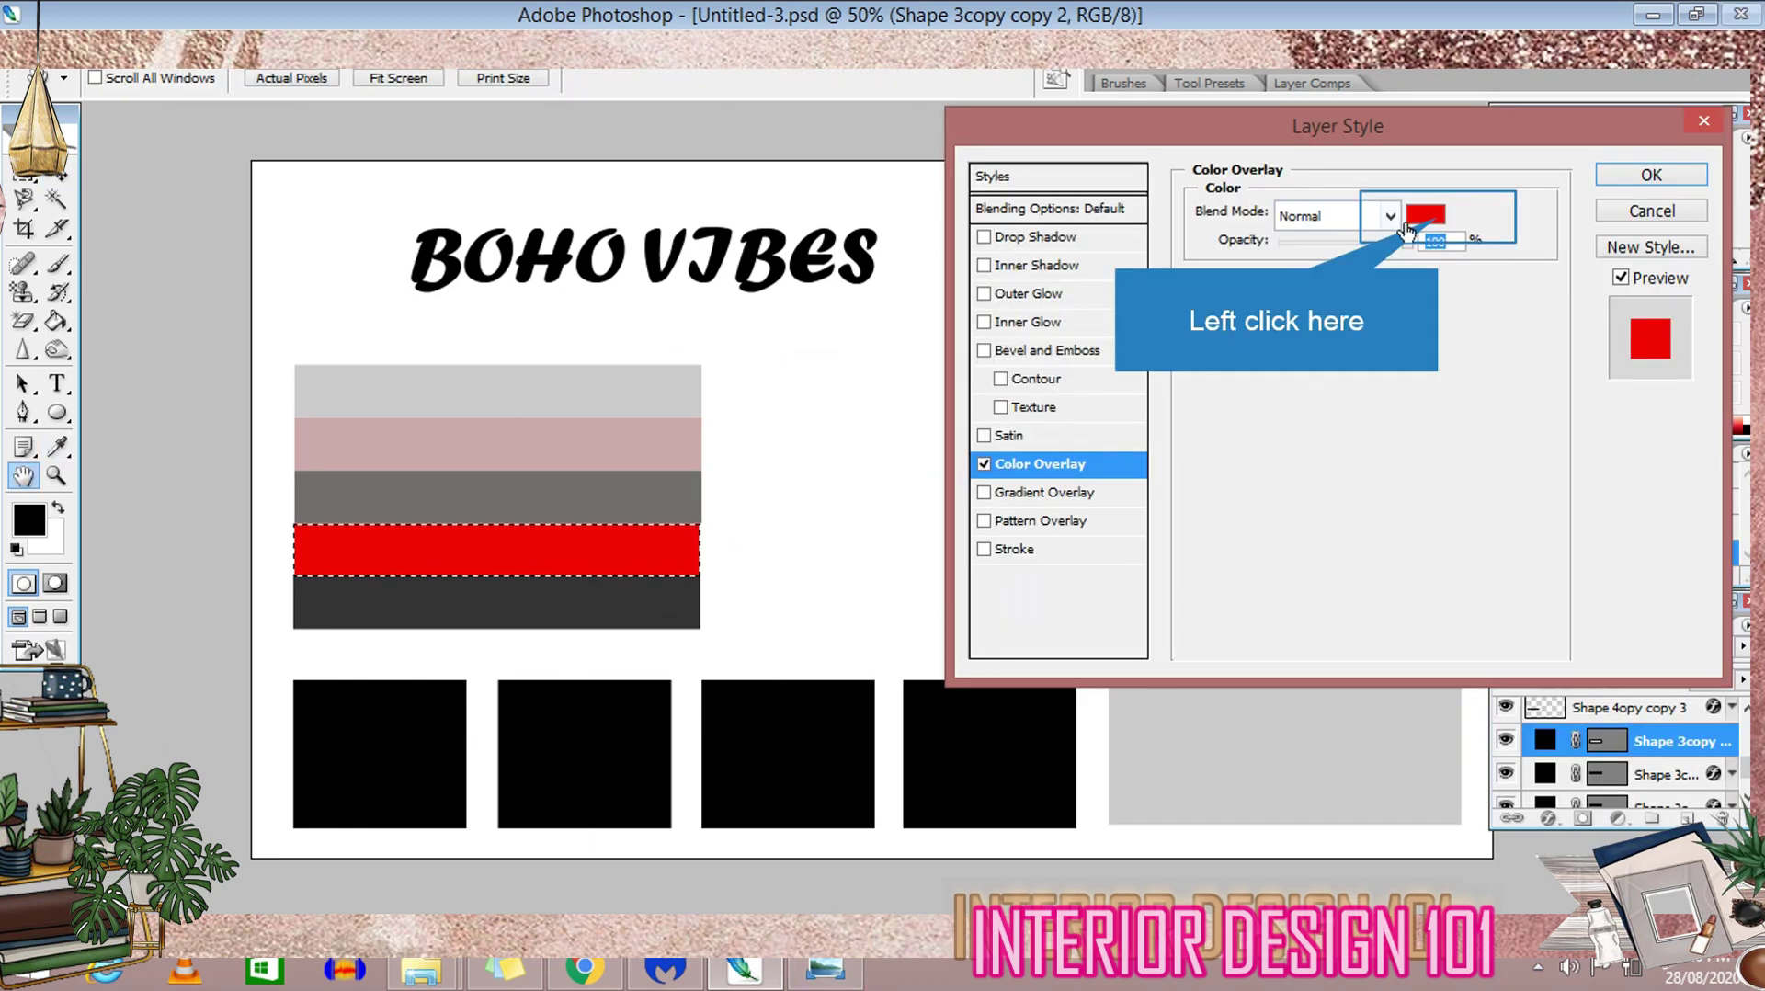
{"action": "left_click", "coordinate": [1424, 214]}
{"action": "mouse_move", "coordinate": [1037, 548]}
{"action": "left_mouse_down"}
{"action": "mouse_move", "coordinate": [1114, 441]}
{"action": "mouse_move", "coordinate": [996, 500]}
{"action": "mouse_move", "coordinate": [1069, 591]}
{"action": "left_mouse_up"}
{"action": "left_click", "coordinate": [1385, 421]}
{"action": "left_click", "coordinate": [1651, 175]}
{"action": "key", "text": "ctrl+d"}
Apply a very dark red 4a0000 Color Overlay to the fifth stripe, Shape 4opy copy 3, and clear the selection
{"action": "left_click", "coordinate": [1544, 805], "text": "ctrl"}
{"action": "left_click", "coordinate": [1583, 818]}
{"action": "key", "text": "ctrl+z"}
{"action": "left_click", "coordinate": [1618, 741]}
{"action": "left_click", "coordinate": [1550, 818]}
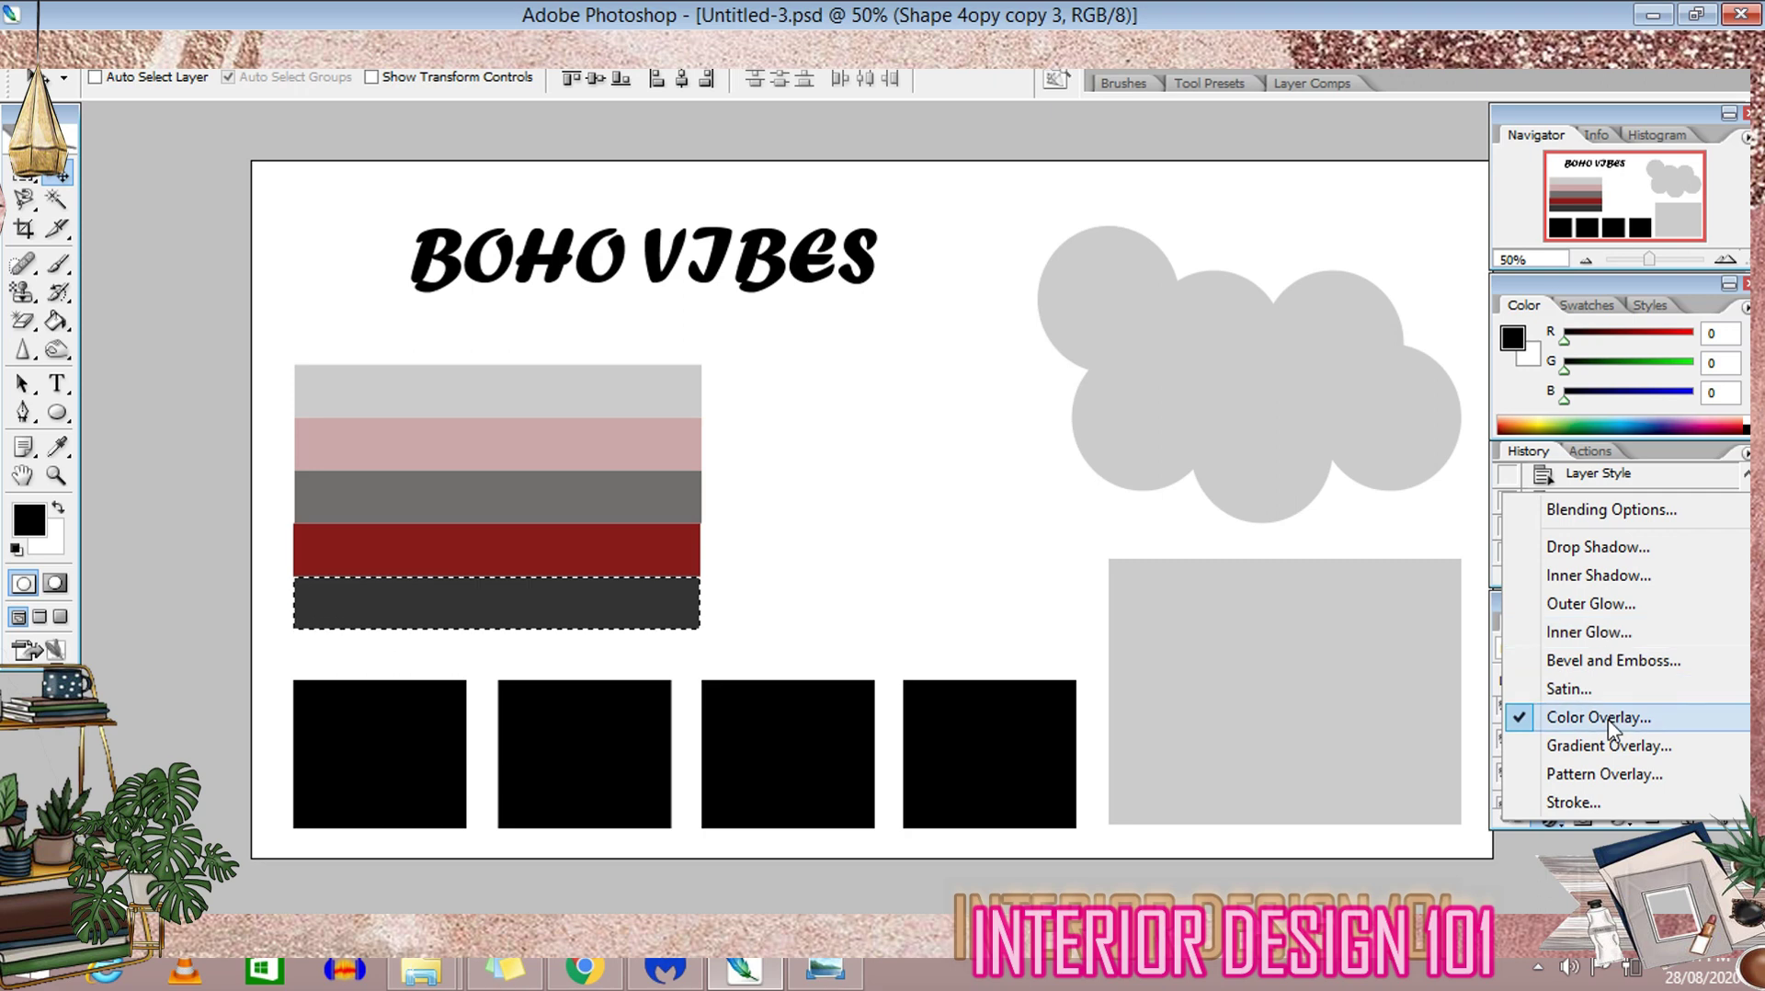
{"action": "left_click", "coordinate": [1590, 715]}
{"action": "left_click", "coordinate": [1424, 213]}
{"action": "left_click", "coordinate": [1378, 420]}
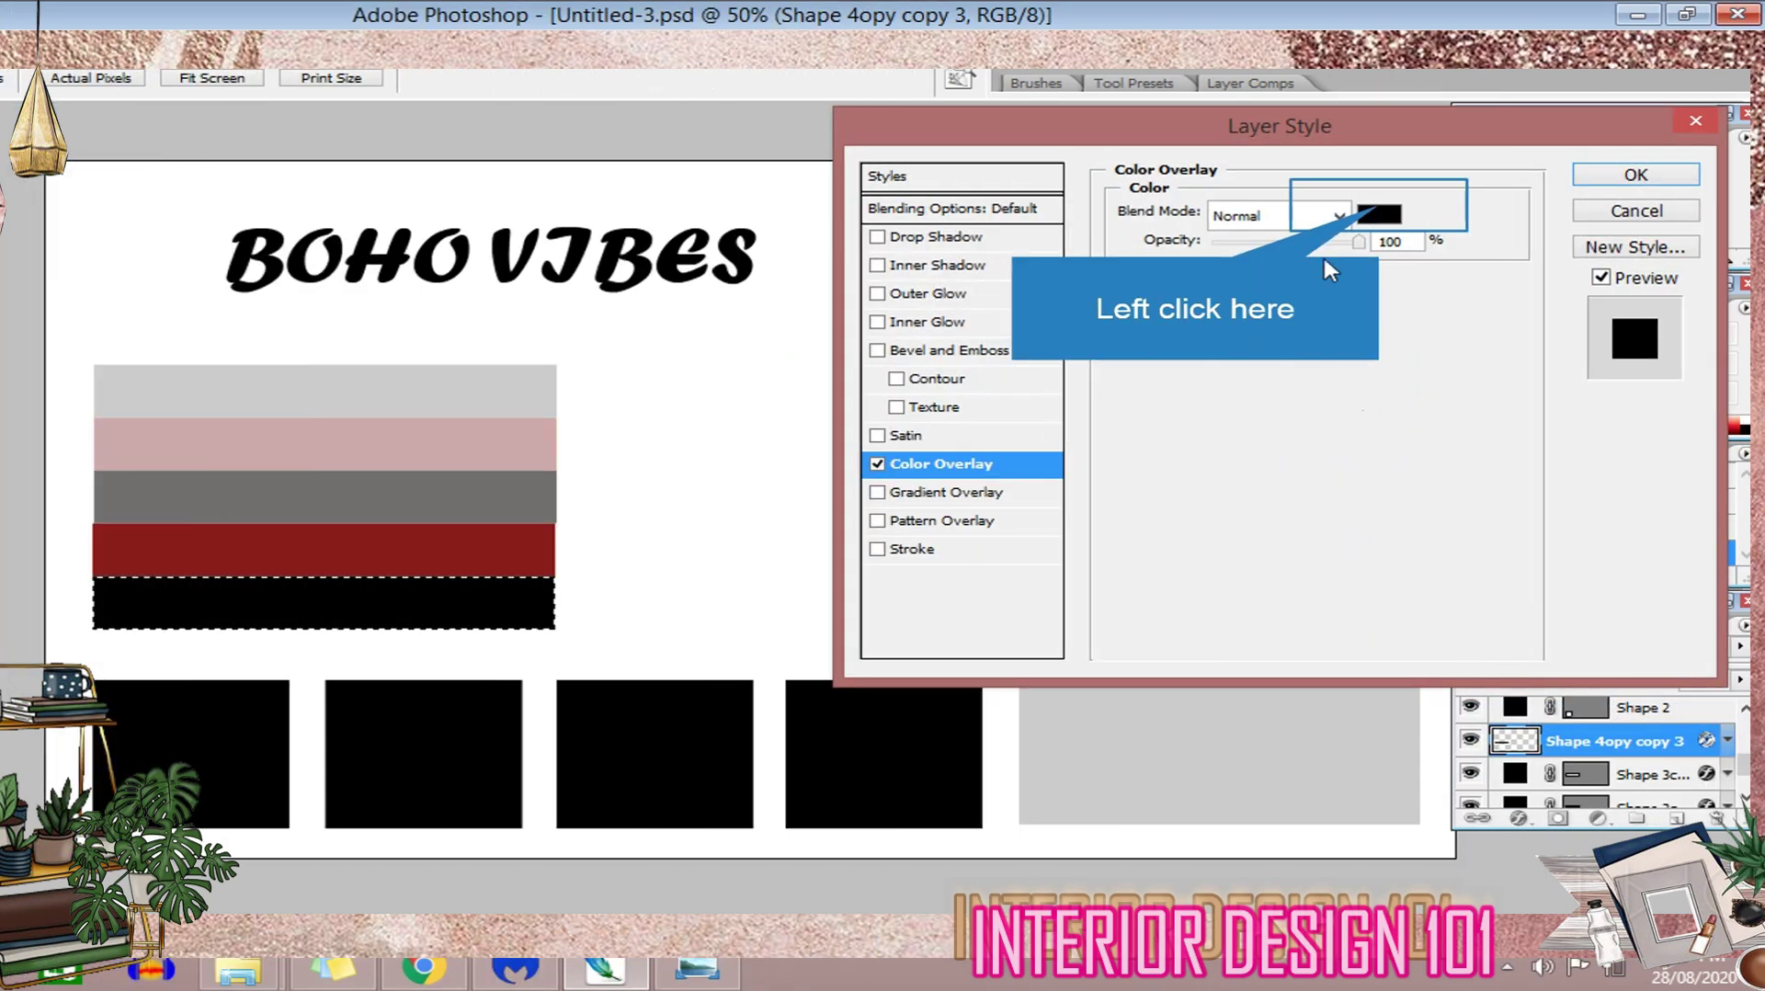
{"action": "left_click", "coordinate": [1425, 213]}
{"action": "left_click", "coordinate": [1006, 529]}
{"action": "left_click", "coordinate": [1009, 638]}
{"action": "left_click", "coordinate": [1051, 670]}
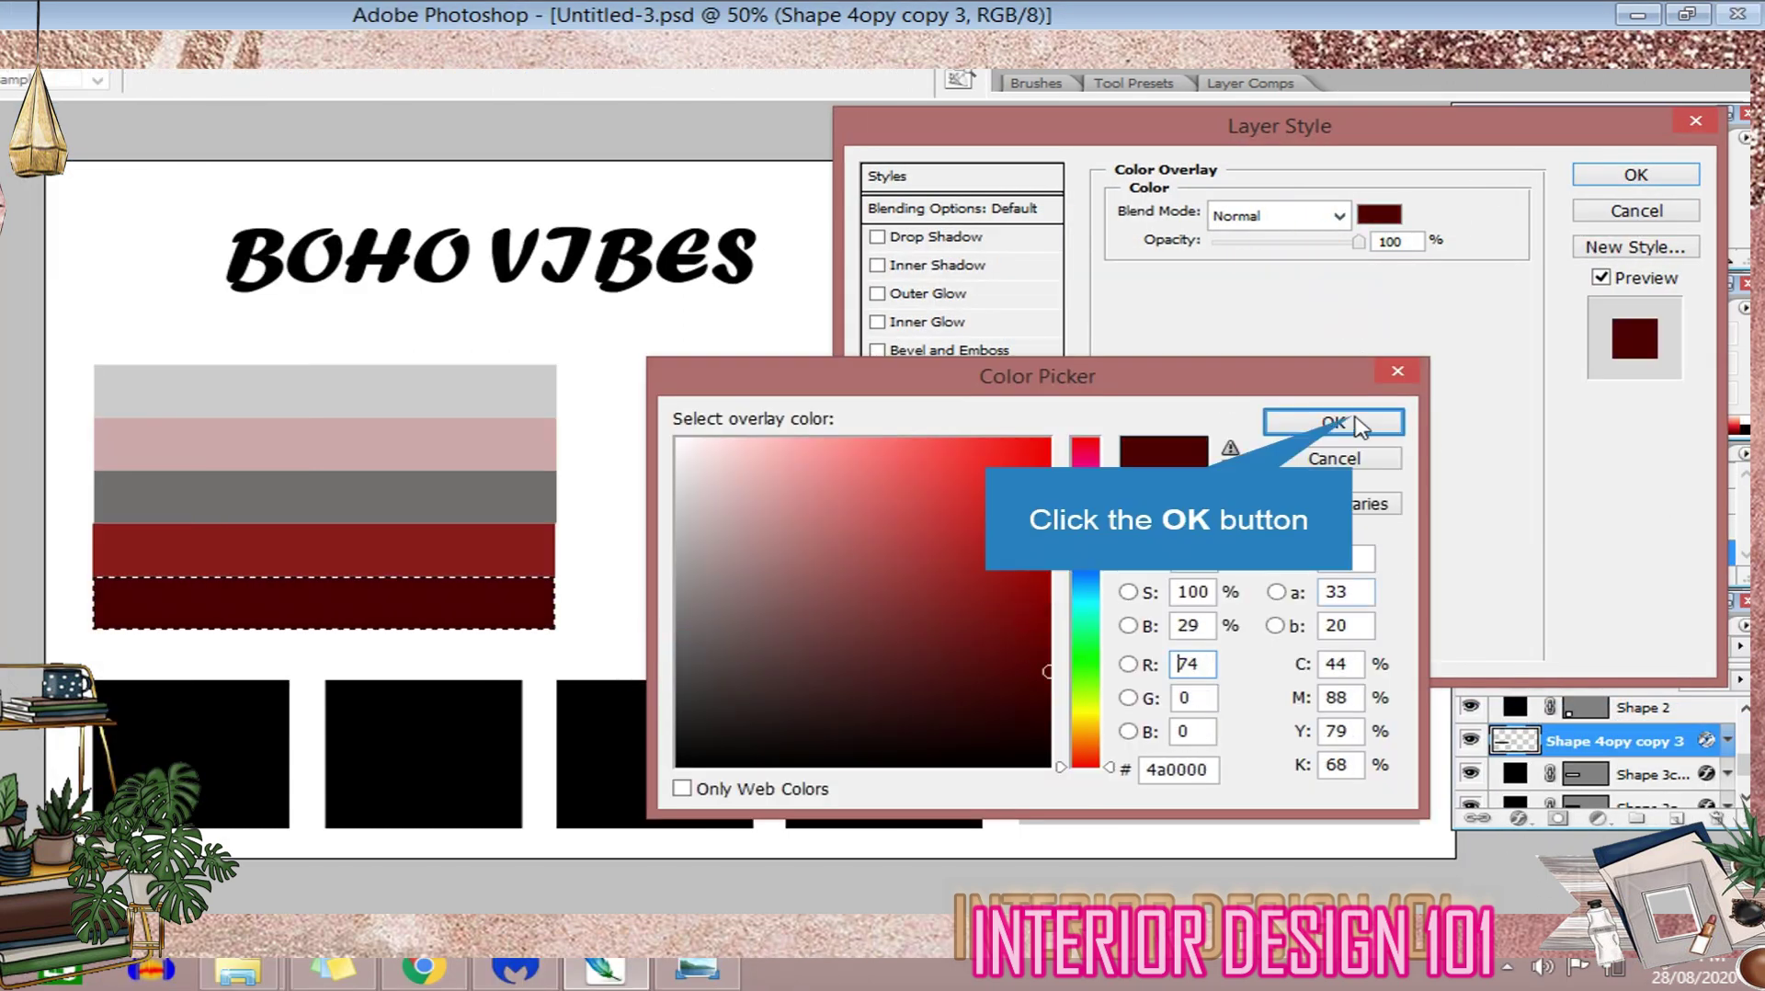
{"action": "left_click", "coordinate": [1332, 422]}
{"action": "left_click", "coordinate": [1635, 175]}
{"action": "key", "text": "ctrl+d"}
Open pexels-photo-4352247 from the concept sheet folder as a document in Photoshop
{"action": "left_click", "coordinate": [1642, 708]}
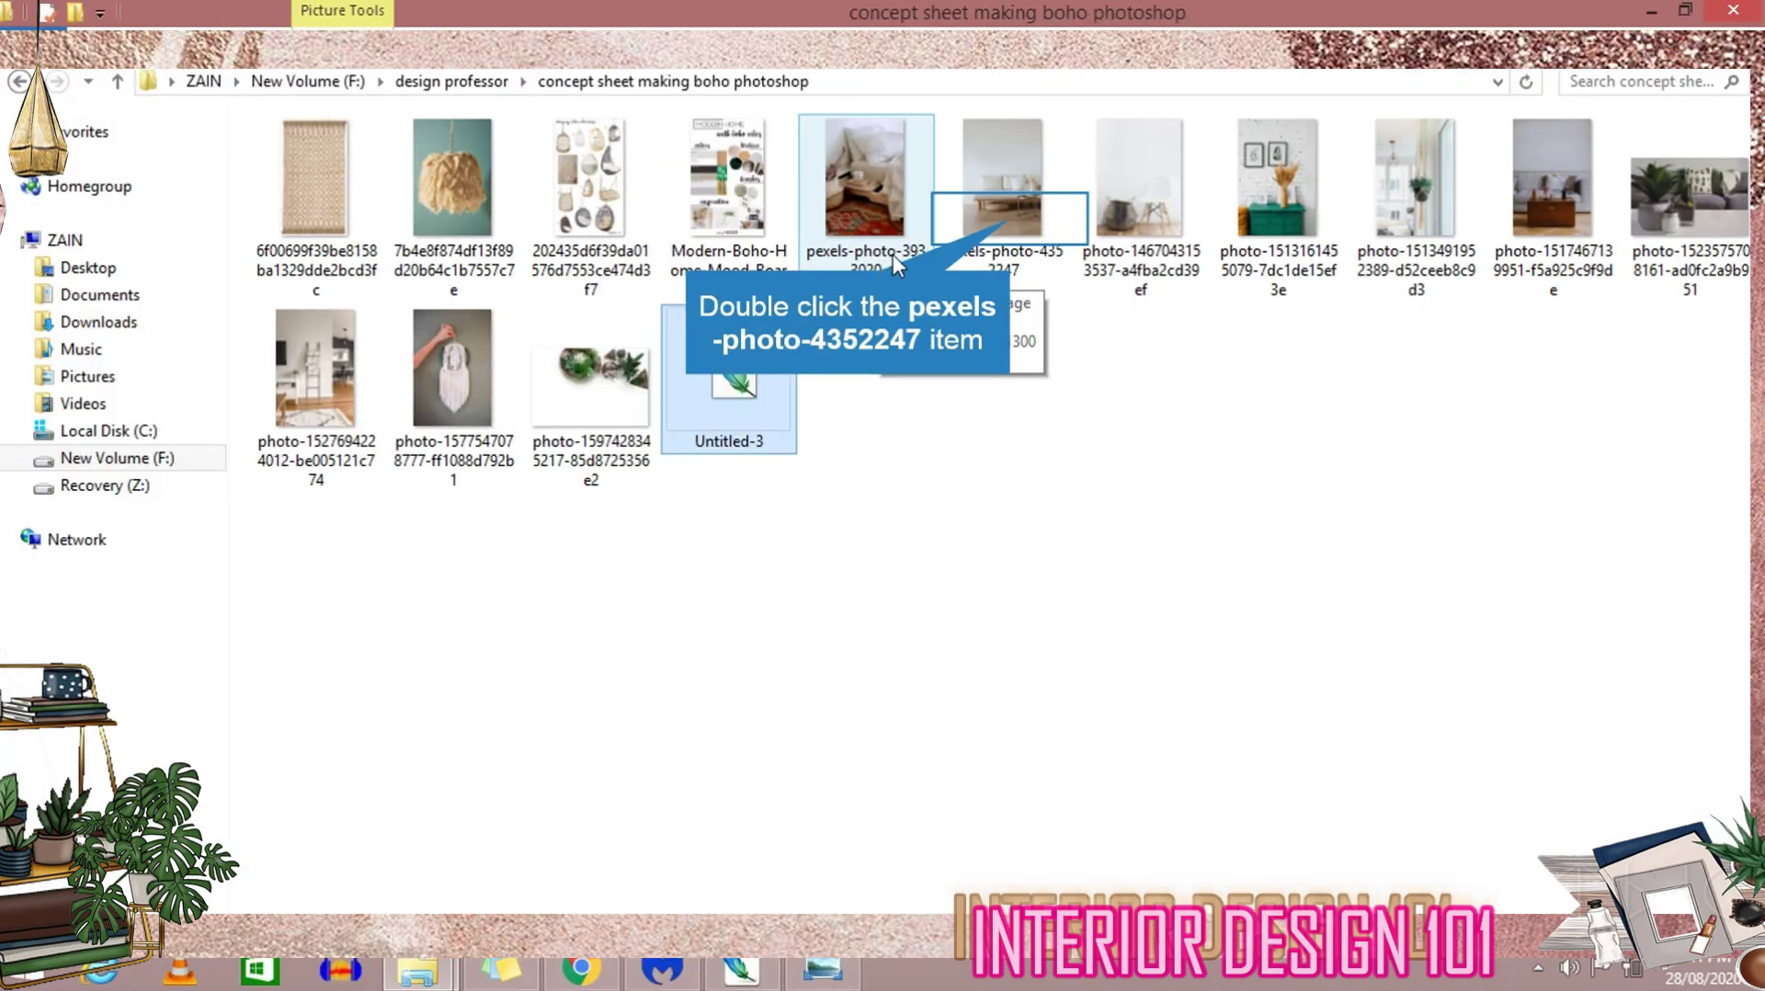
{"action": "double_click", "coordinate": [1011, 218]}
{"action": "left_click", "coordinate": [1720, 11]}
{"action": "left_click_drag", "start_coordinate": [1003, 210], "coordinate": [836, 635]}
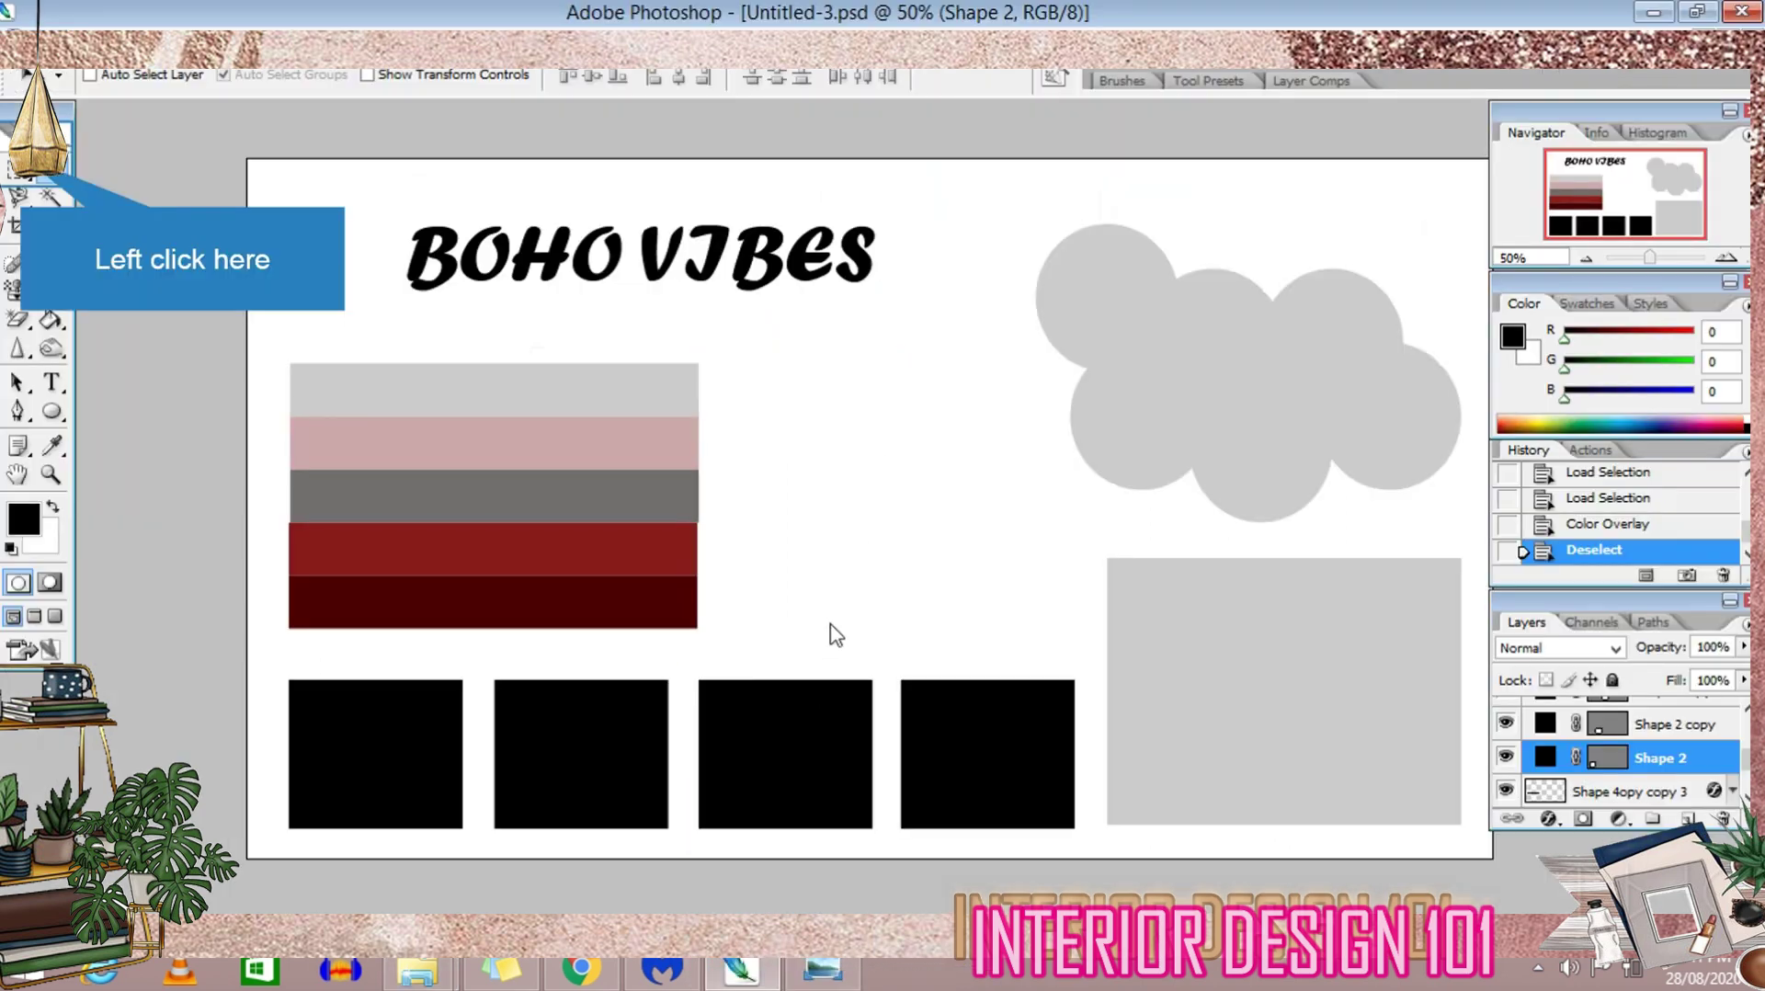
Select the sofa area of the photo with a rectangular marquee and define it as a pattern named "pattern 1 boho"
{"action": "left_click", "coordinate": [18, 168]}
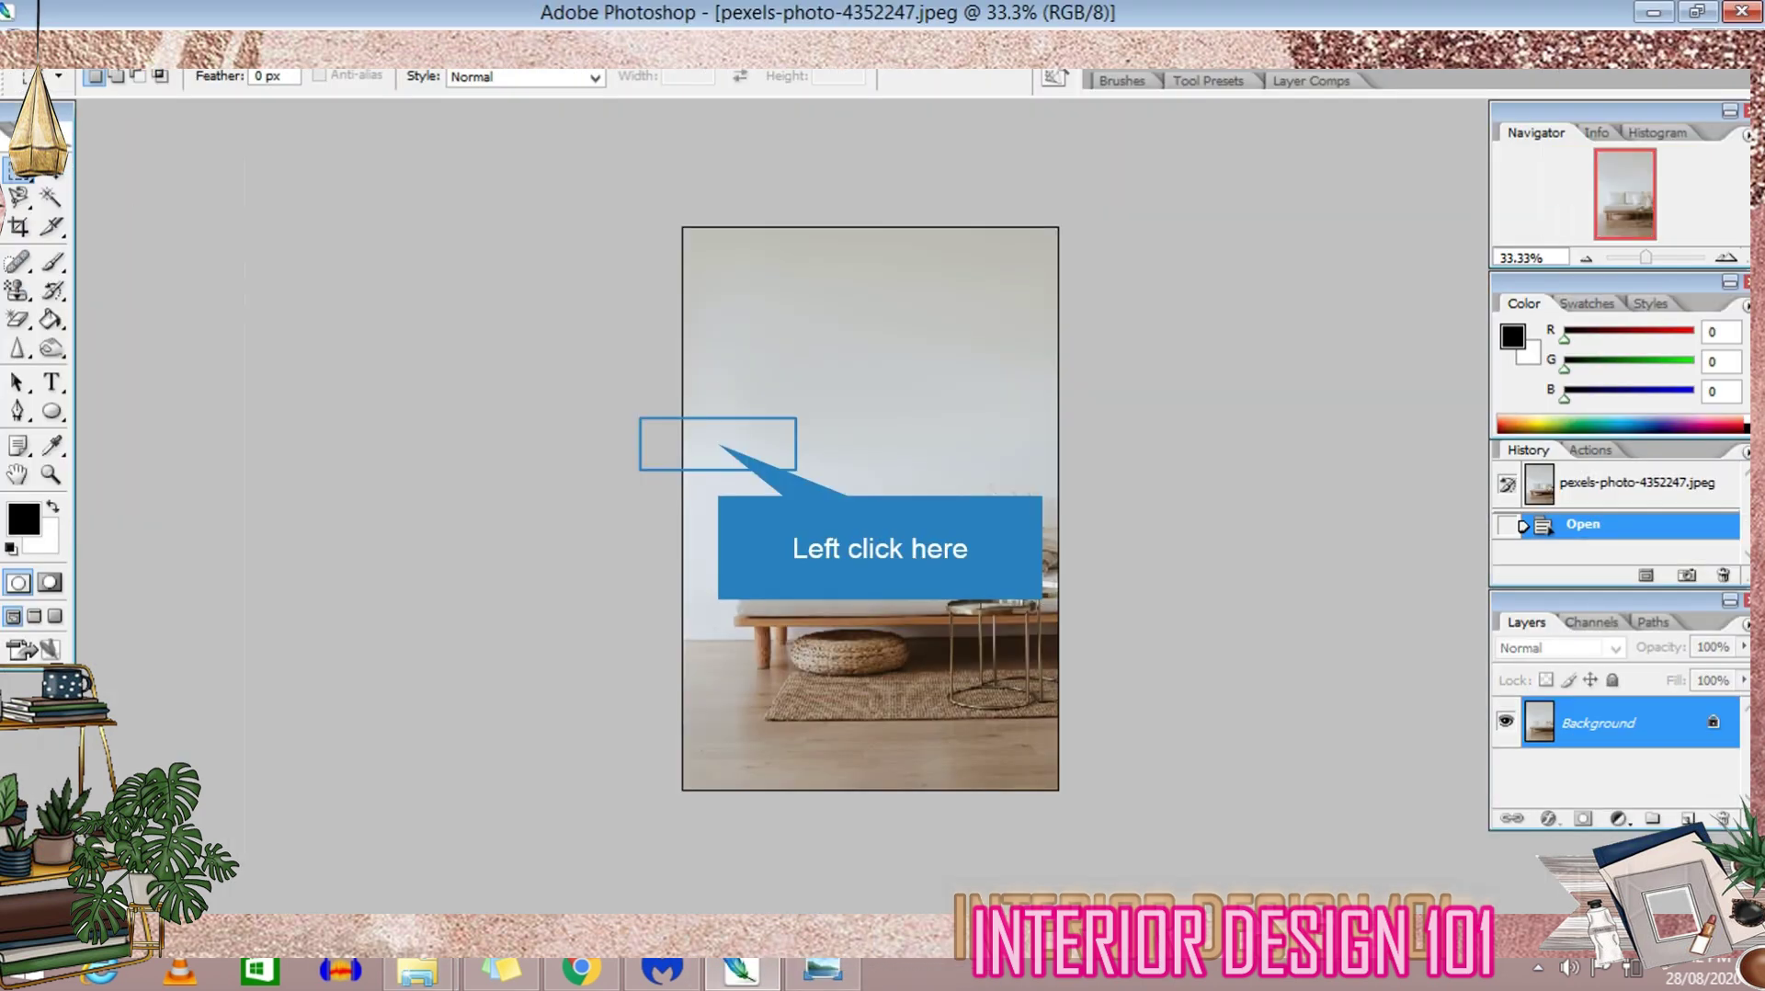
{"action": "left_click_drag", "start_coordinate": [719, 444], "coordinate": [1078, 731]}
{"action": "left_click", "coordinate": [92, 44]}
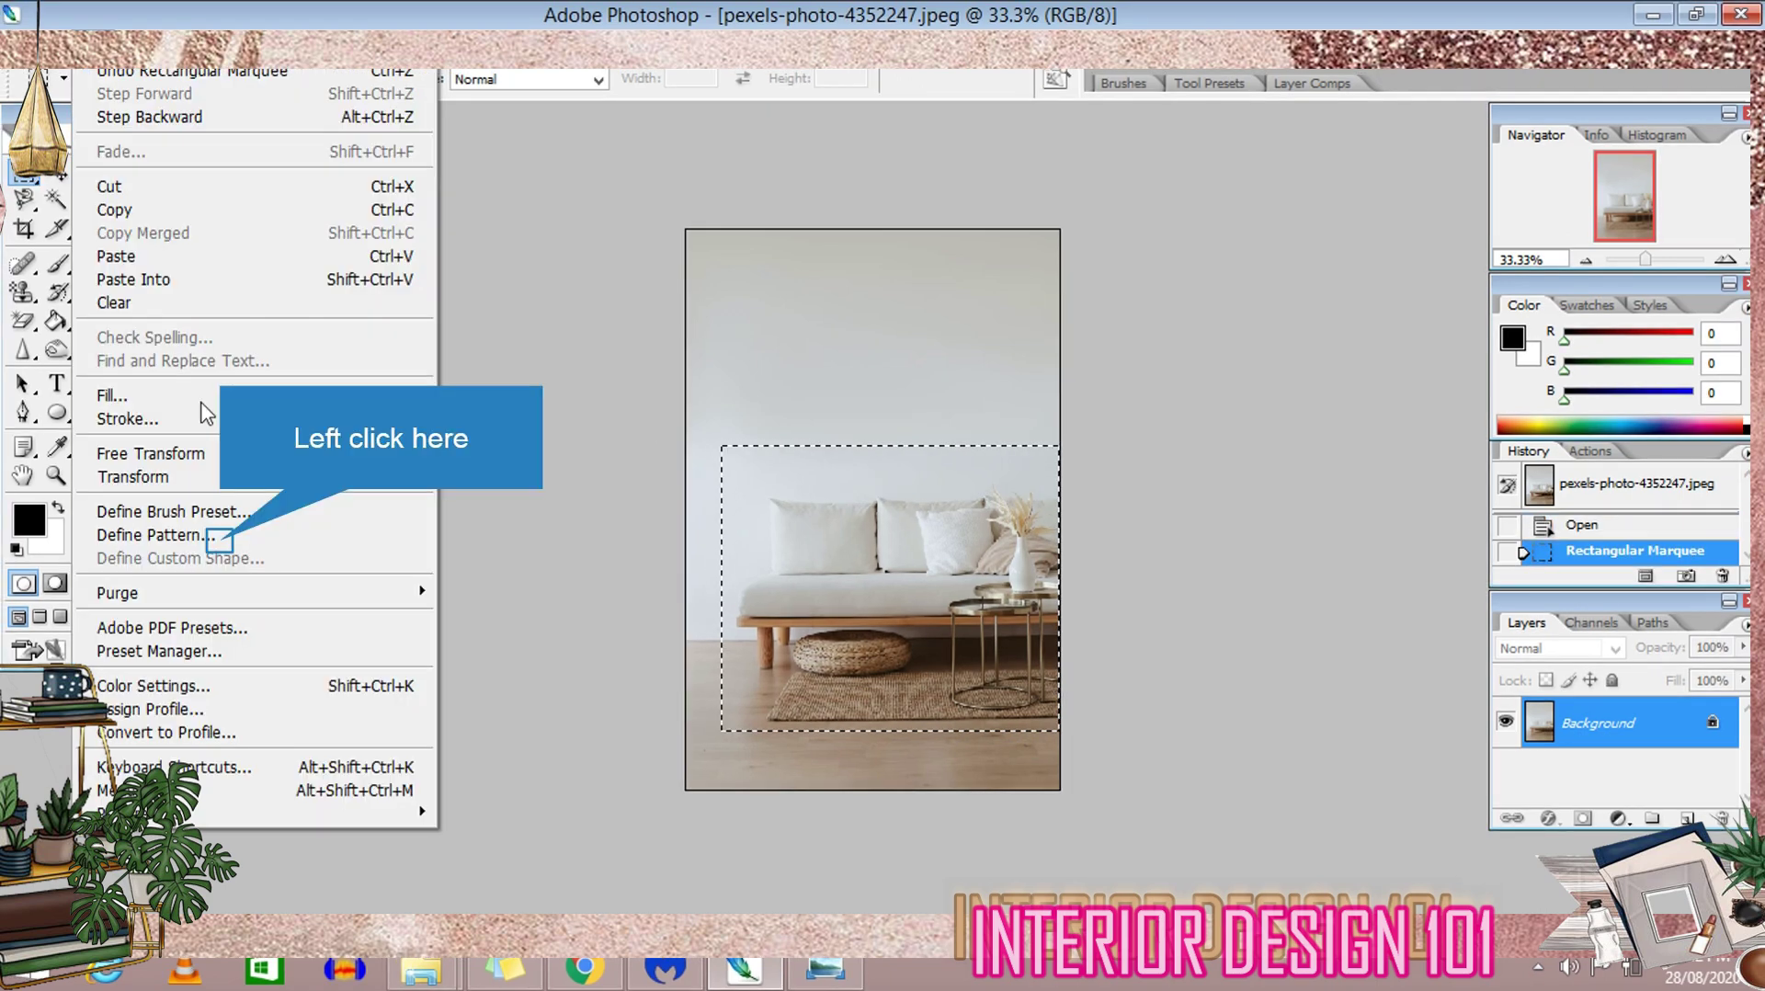
{"action": "left_click", "coordinate": [138, 736]}
{"action": "left_click", "coordinate": [888, 342]}
{"action": "key", "text": "BackSpace"}
{"action": "type", "text": "pattern 1 boho"}
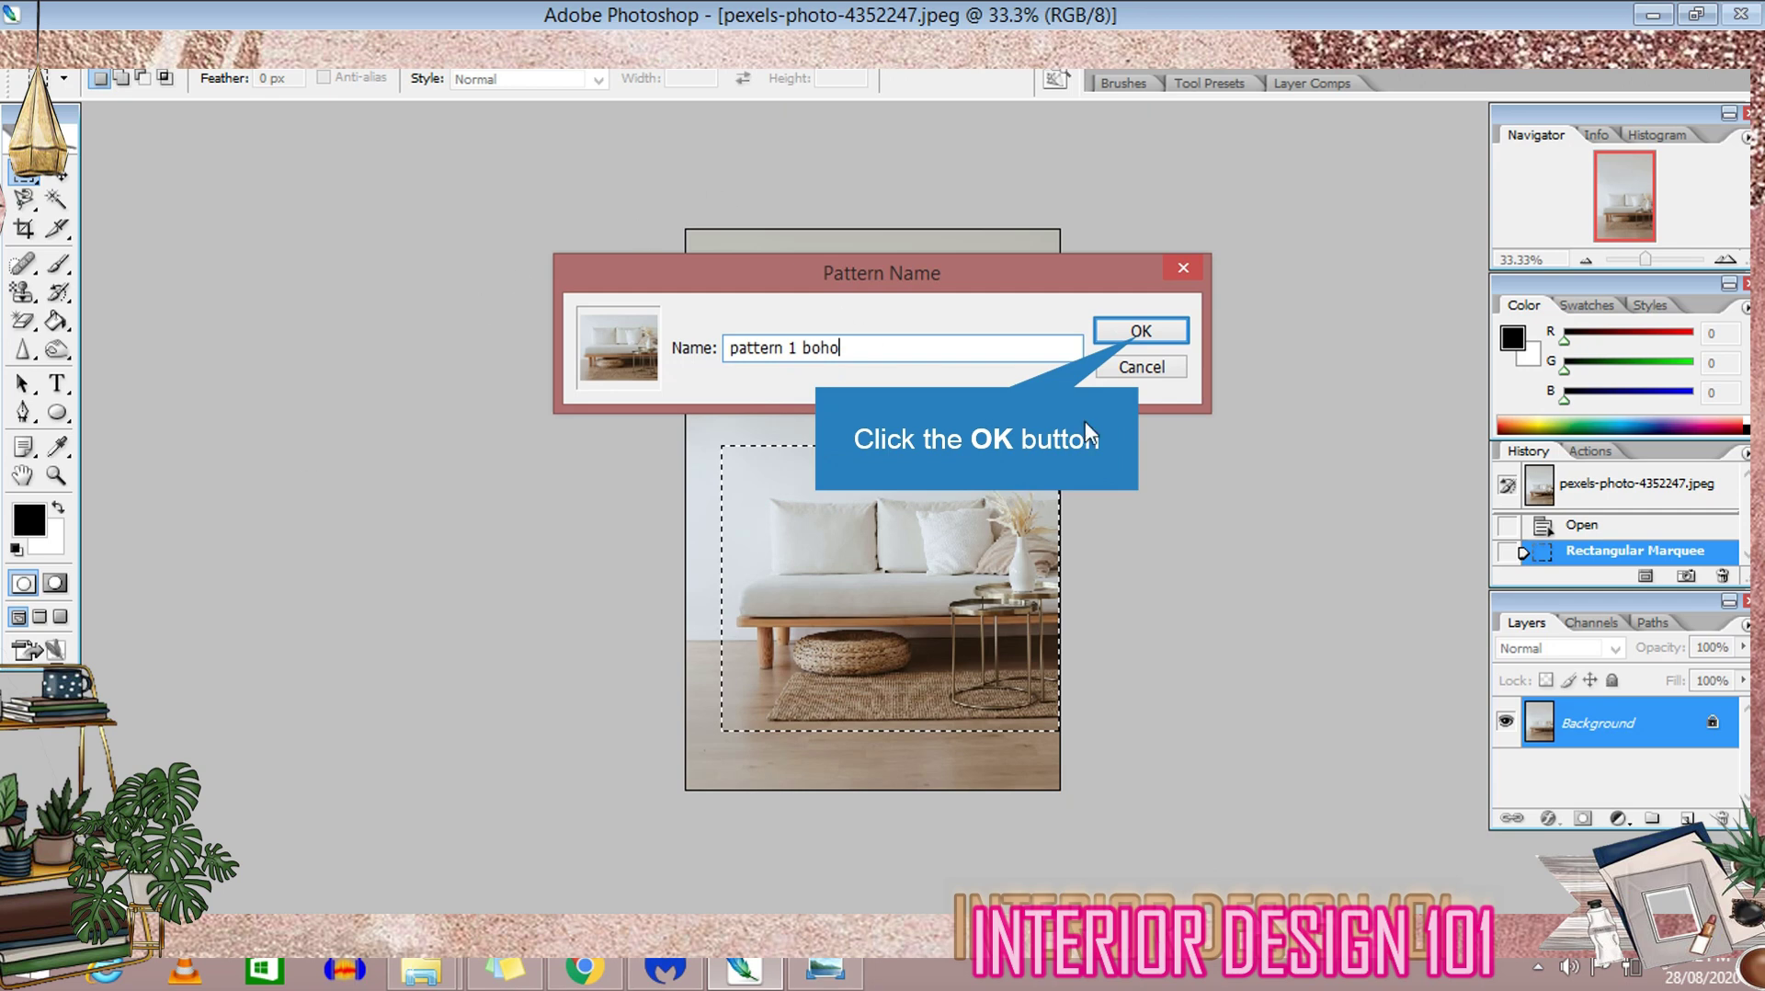
{"action": "left_click", "coordinate": [1141, 330]}
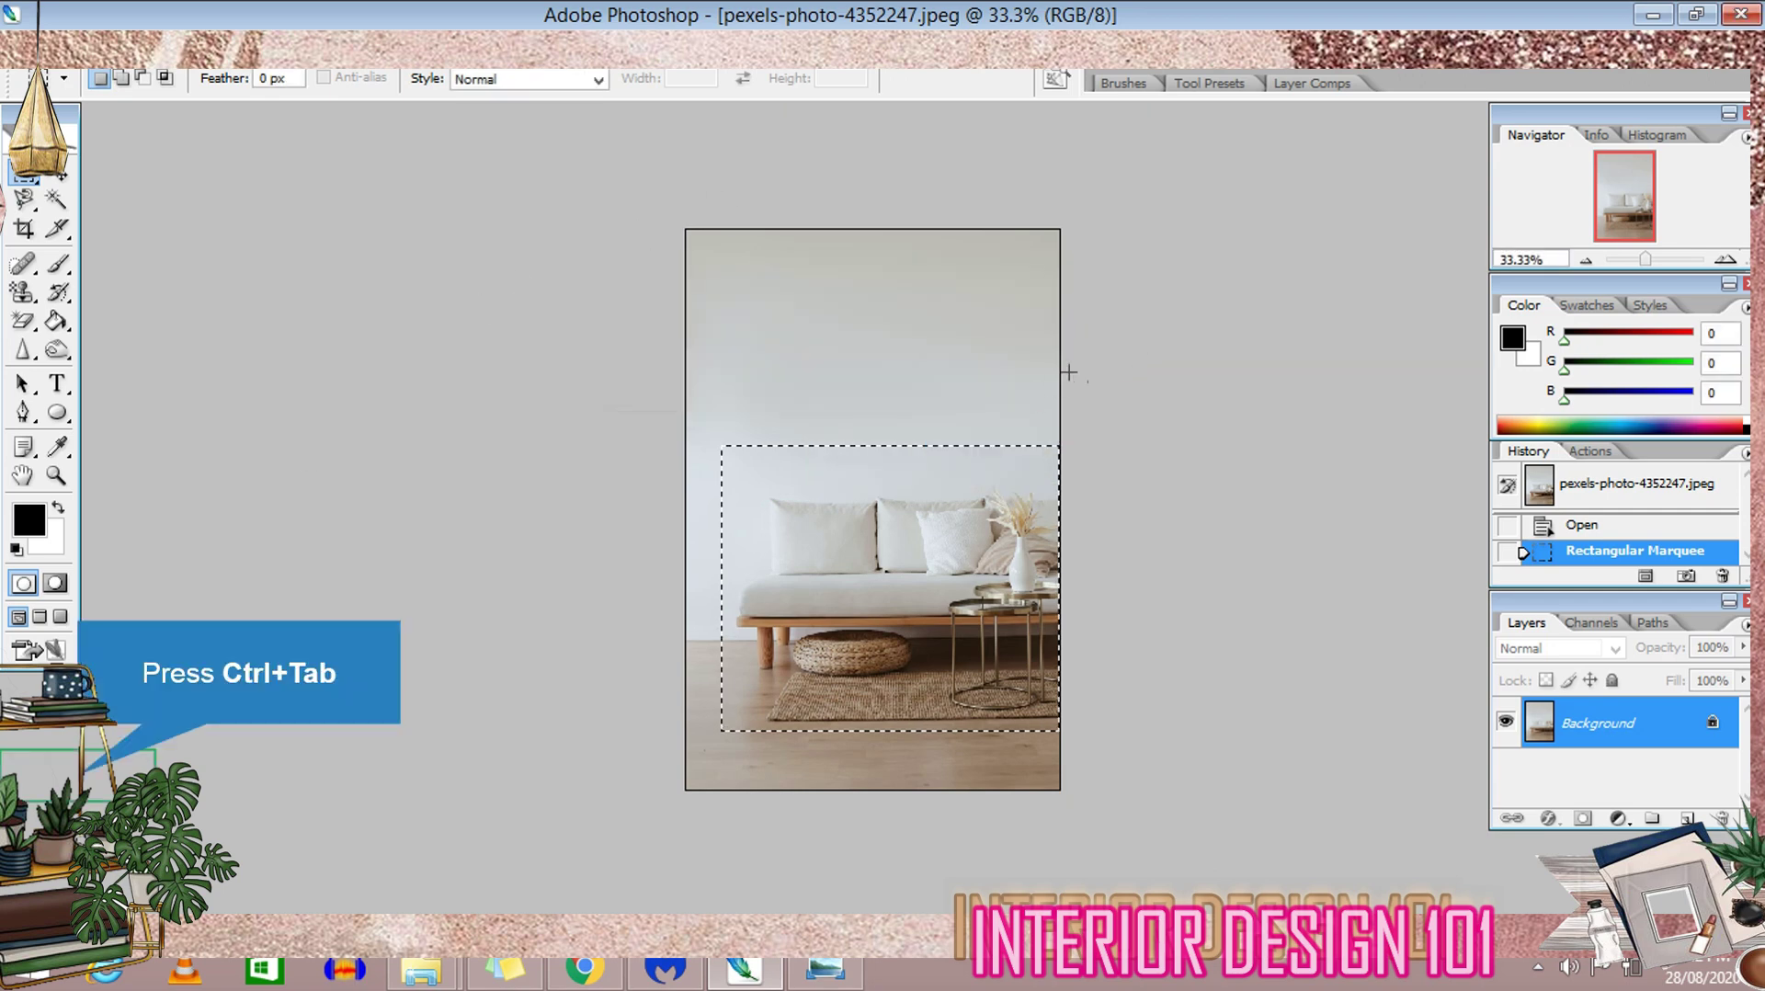
Apply the sofa pattern as a Pattern Overlay to the first black square, Shape 2, at 35% scale with Link with Layer off
{"action": "key", "text": "ctrl+Tab"}
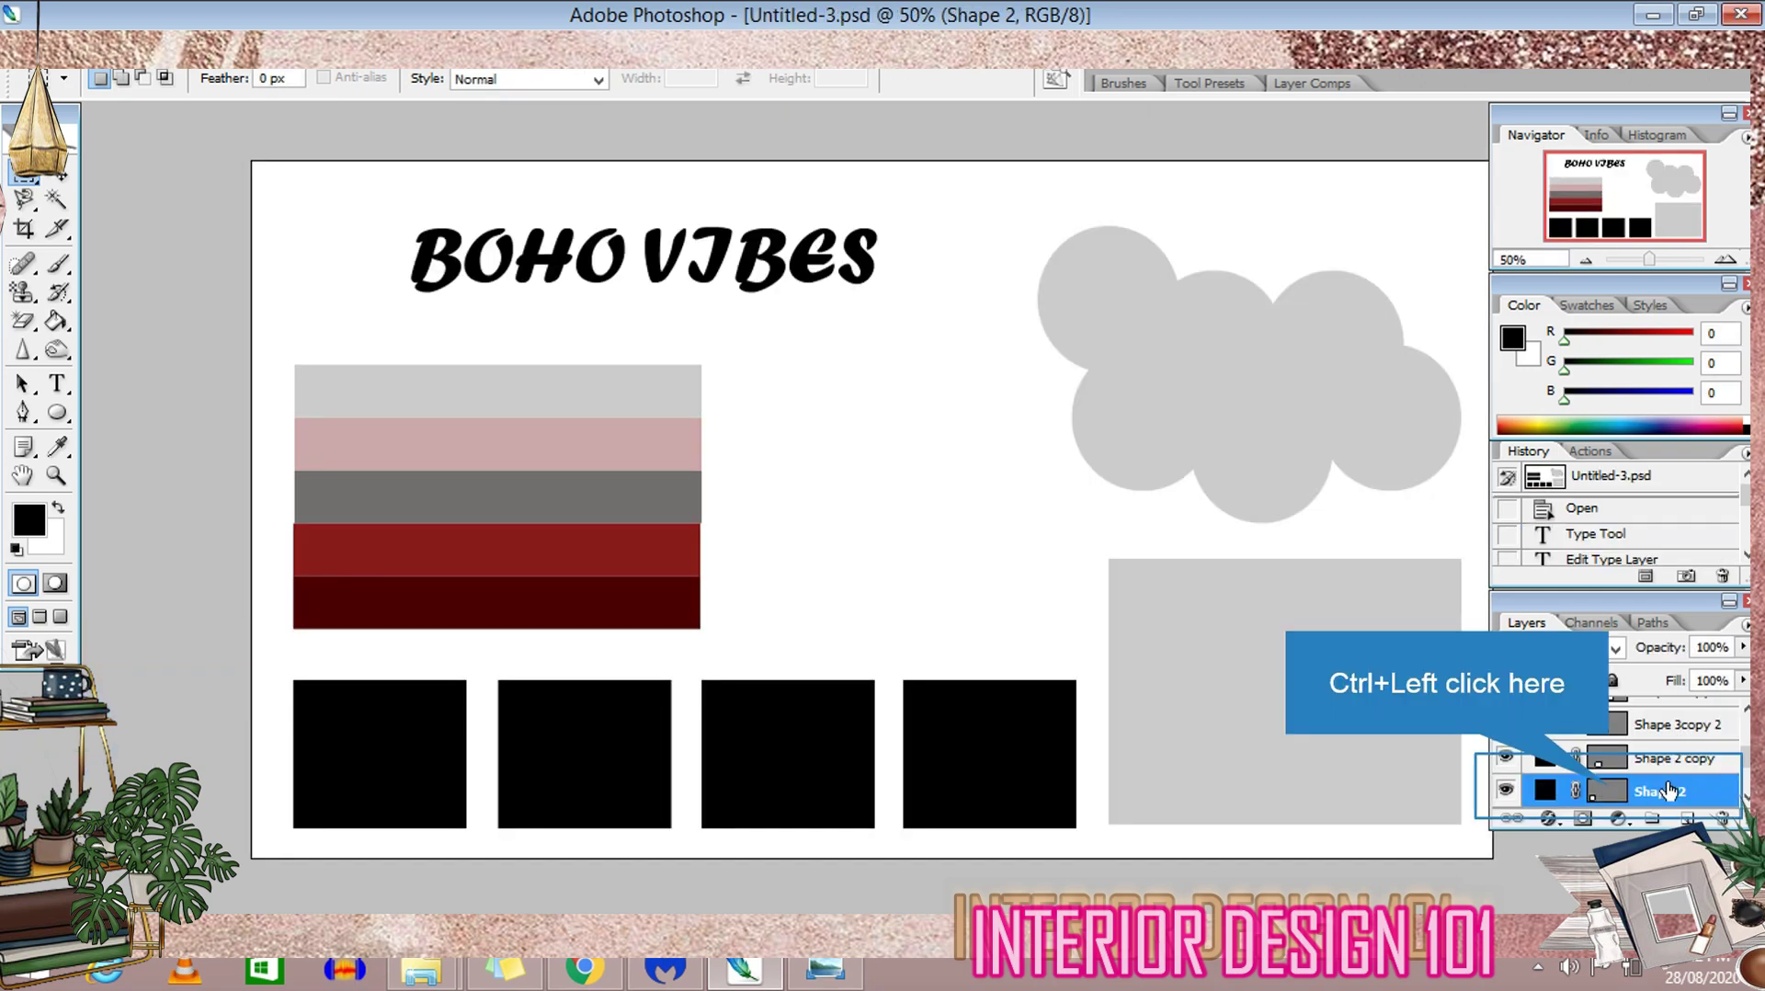
{"action": "left_click", "coordinate": [1604, 790], "text": "ctrl"}
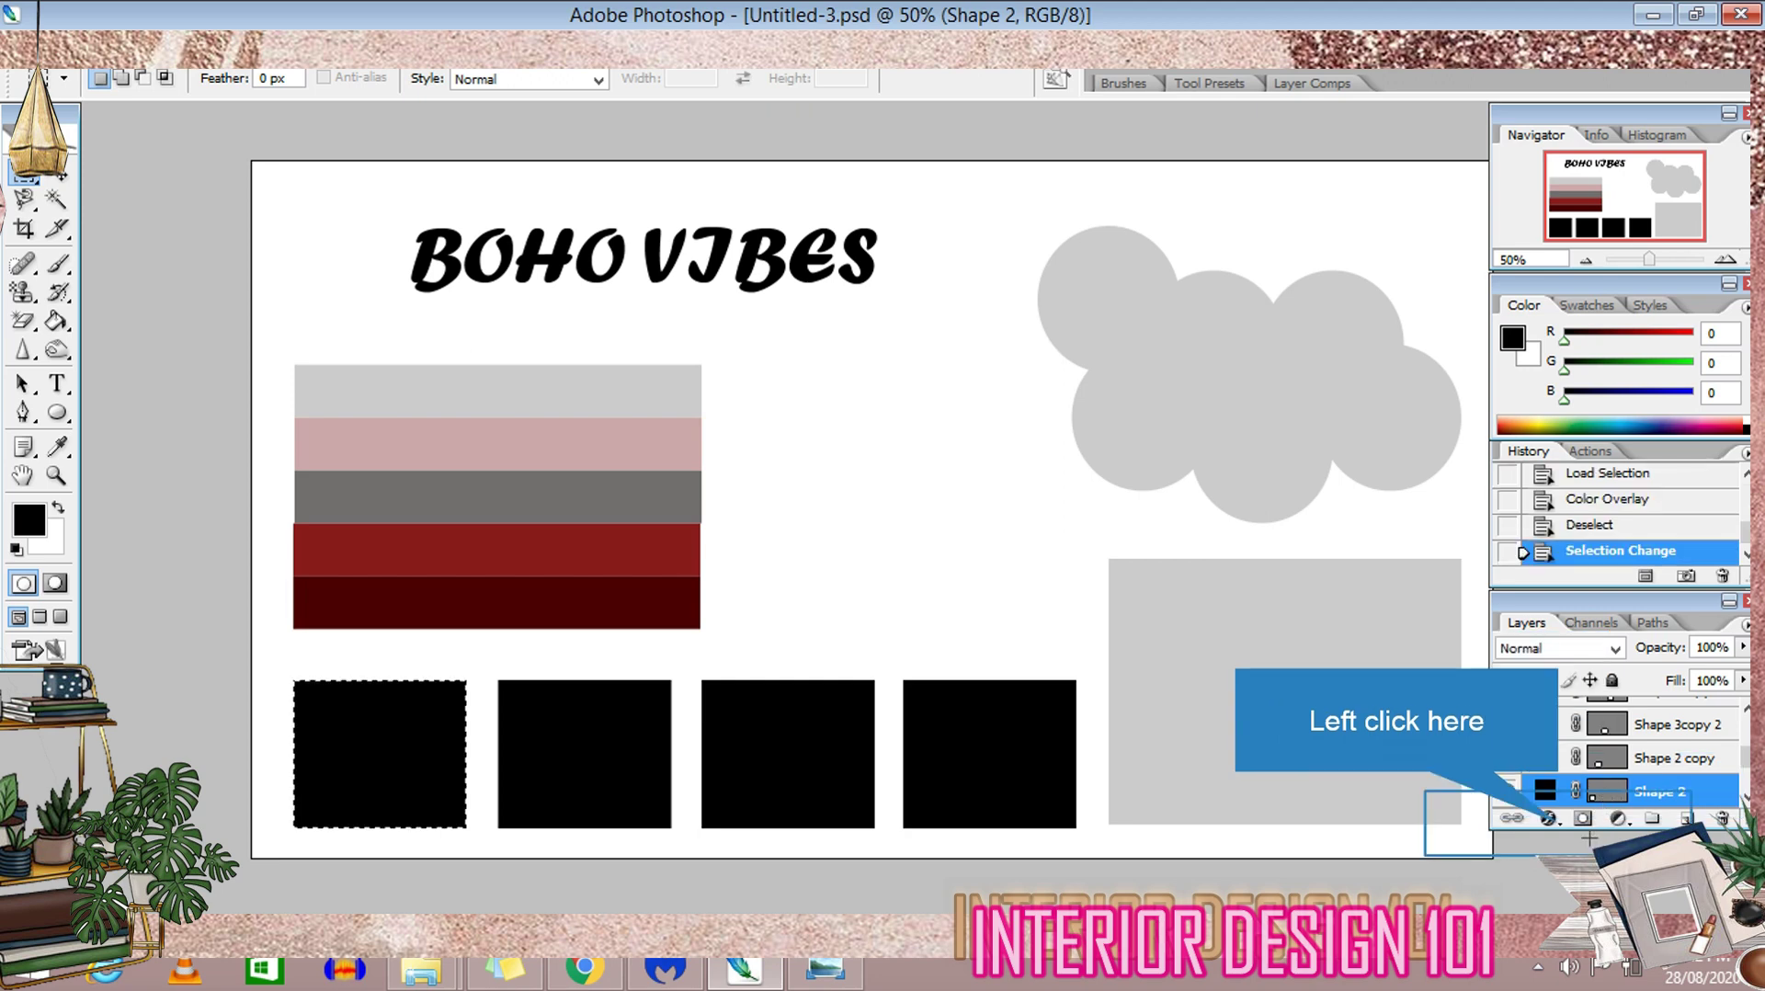
{"action": "left_click", "coordinate": [1548, 817]}
{"action": "left_click", "coordinate": [1574, 775]}
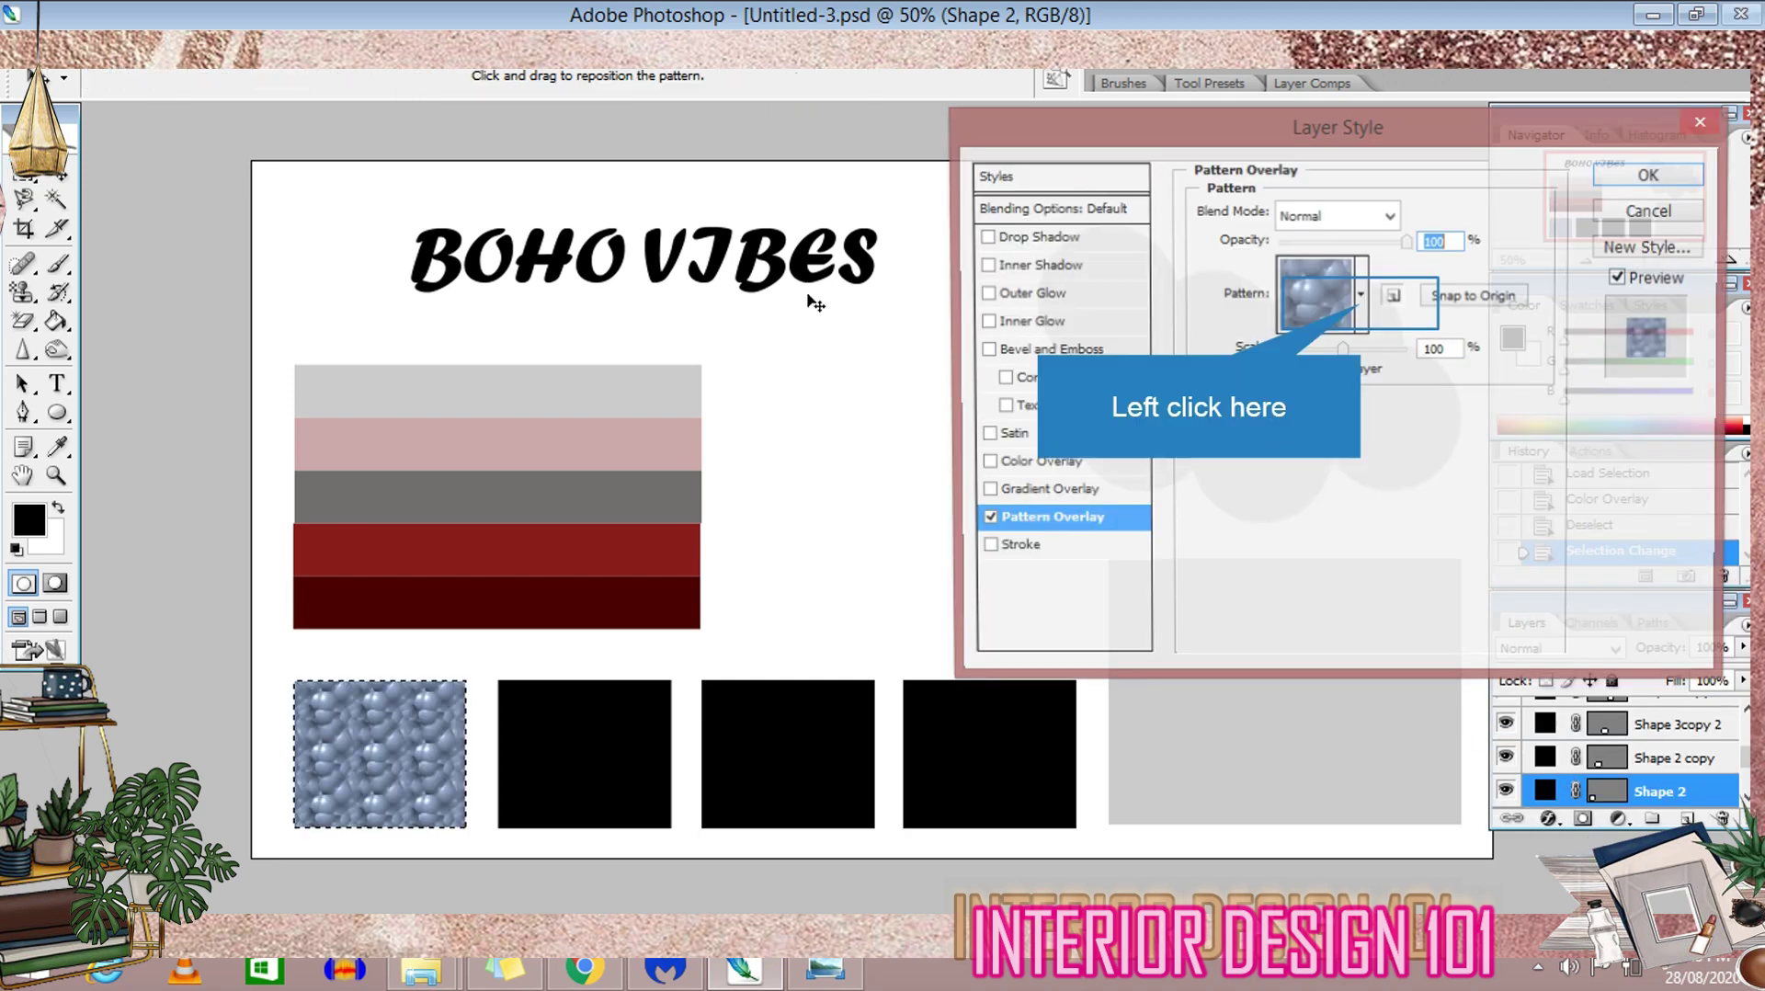
{"action": "left_click", "coordinate": [1361, 295]}
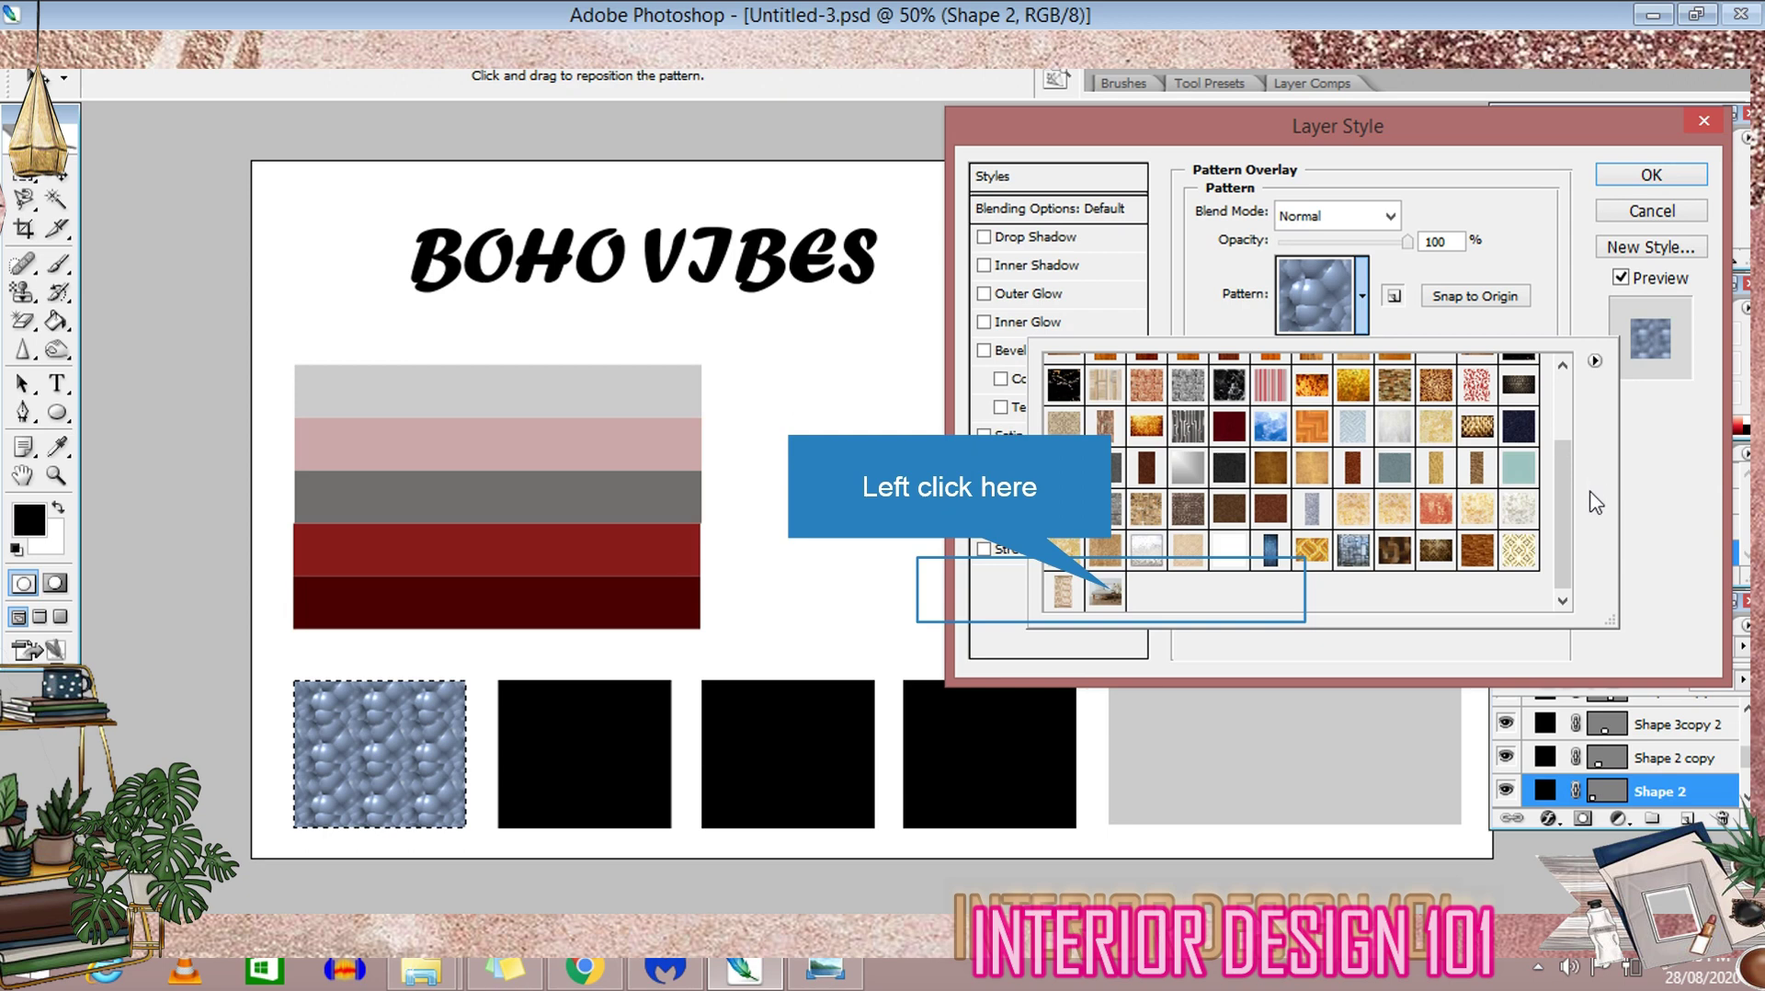
{"action": "left_click", "coordinate": [1106, 593]}
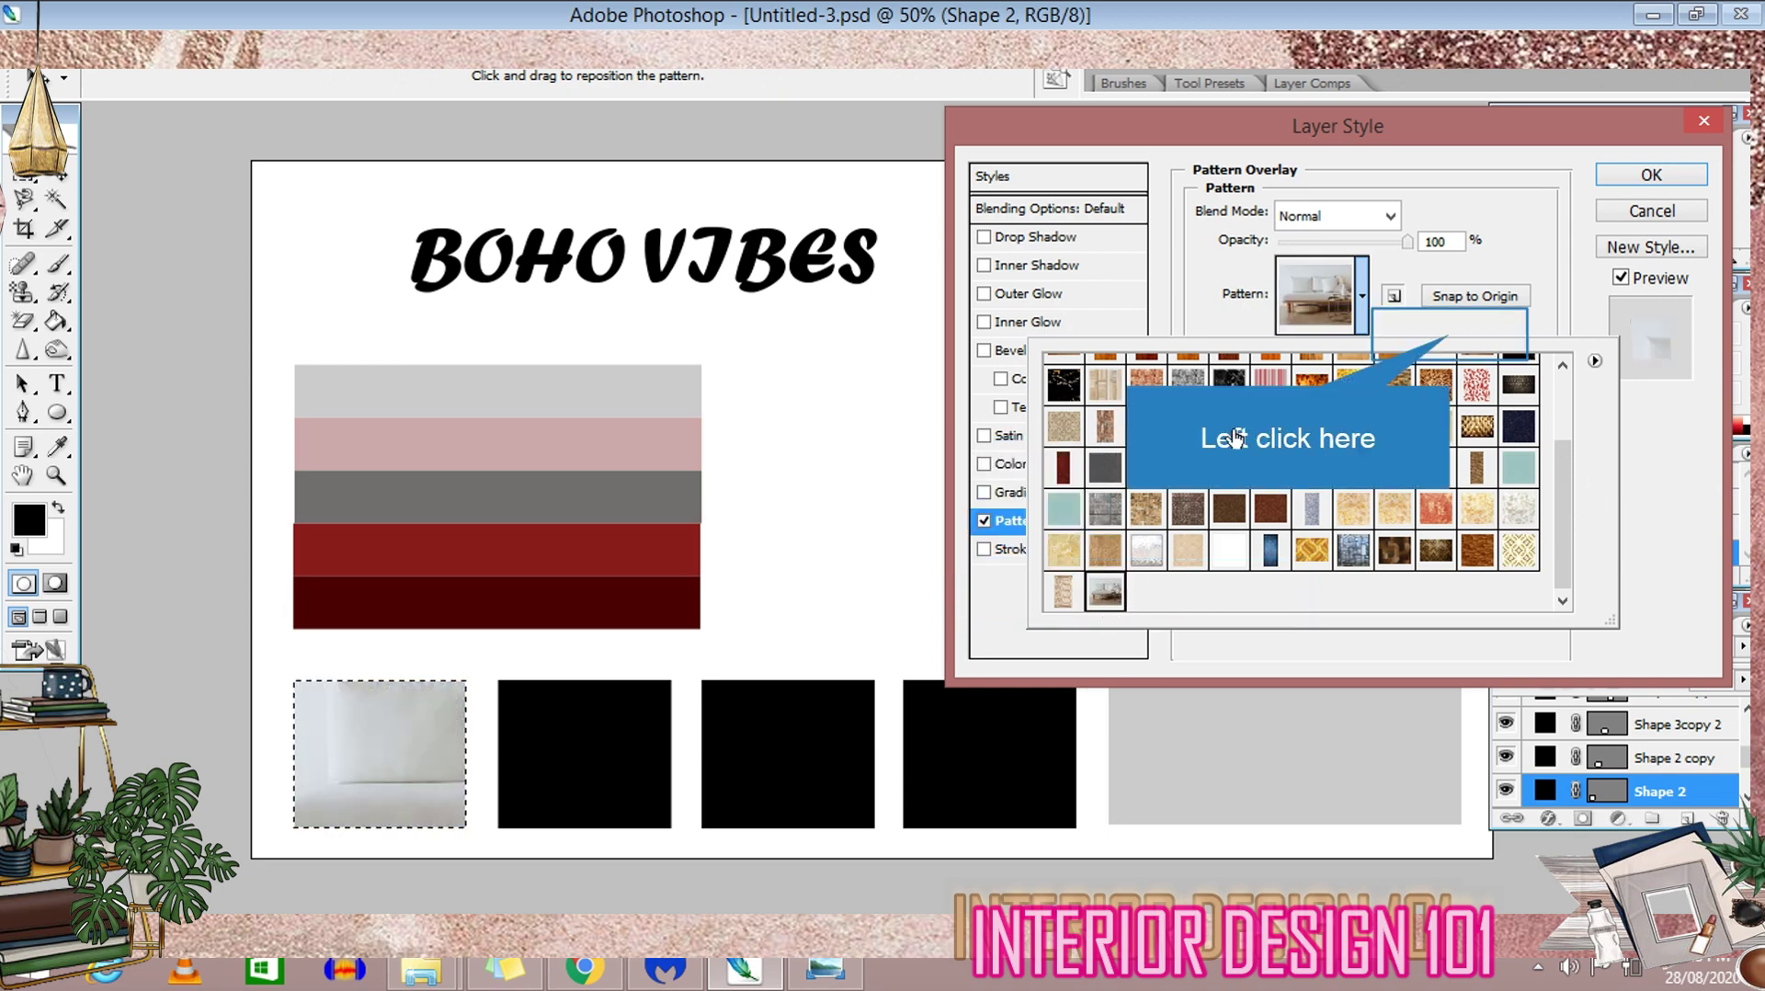
{"action": "left_click", "coordinate": [1452, 347]}
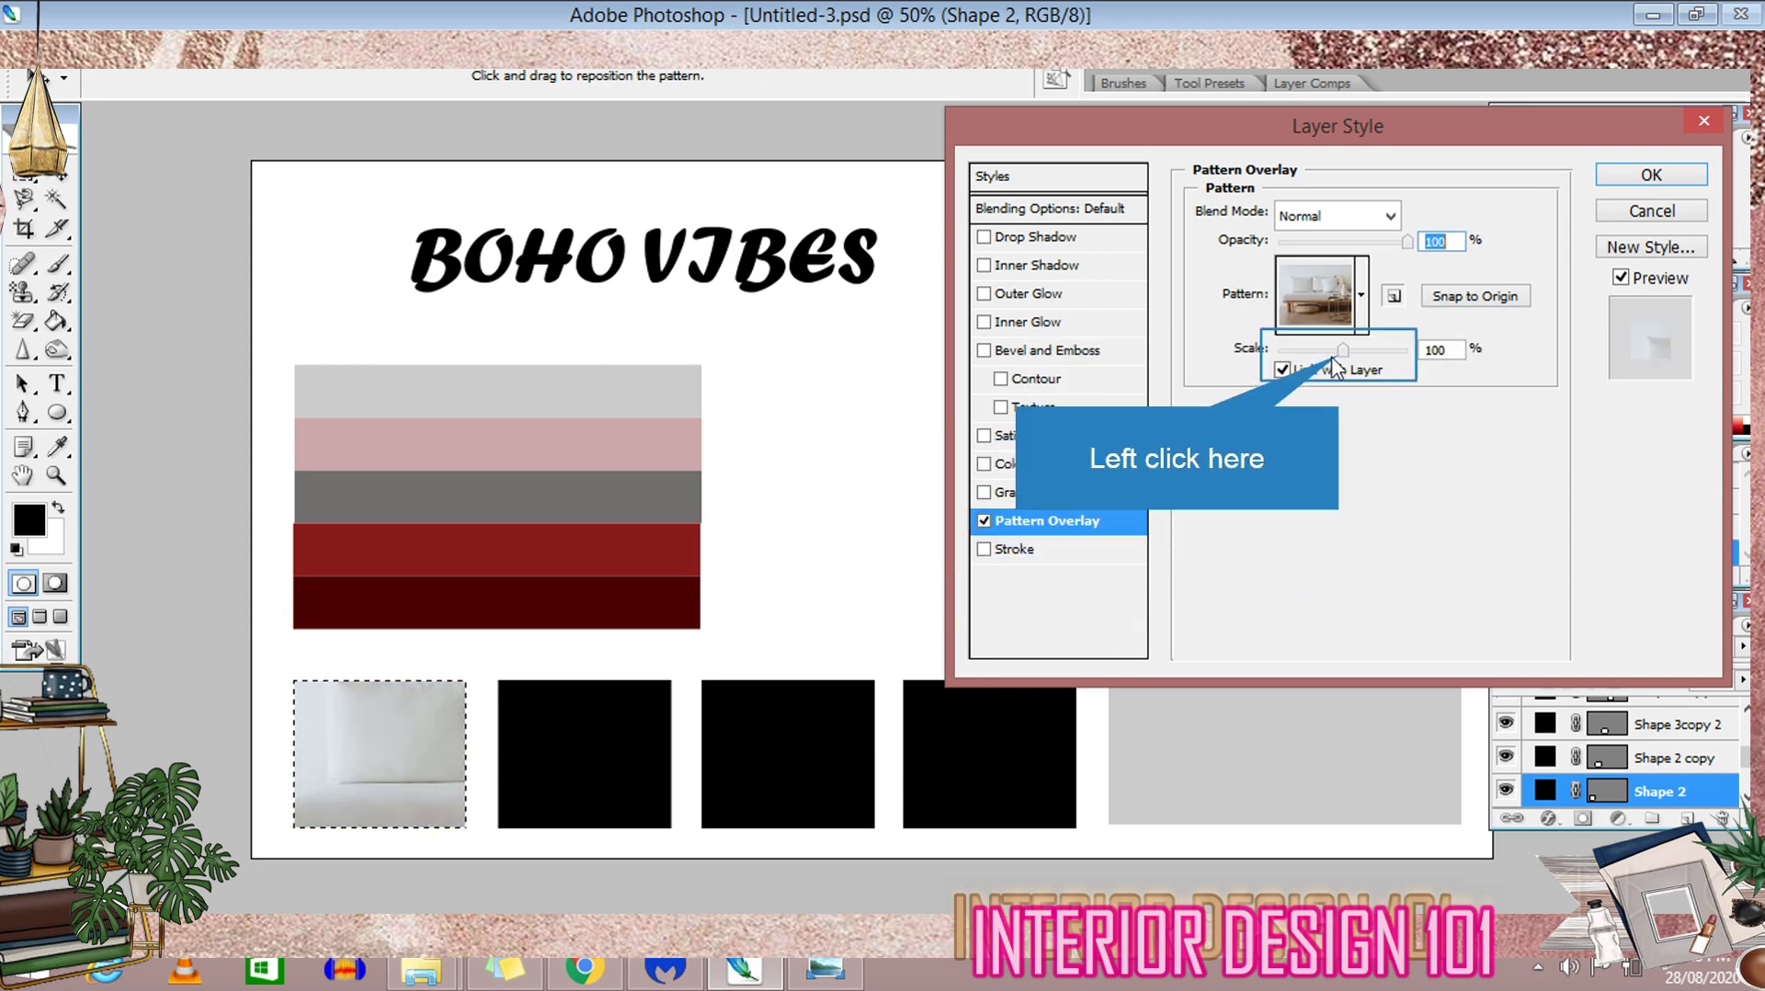
{"action": "mouse_move", "coordinate": [1340, 359]}
{"action": "left_mouse_down"}
{"action": "mouse_move", "coordinate": [1365, 365]}
{"action": "mouse_move", "coordinate": [1341, 364]}
{"action": "left_mouse_up"}
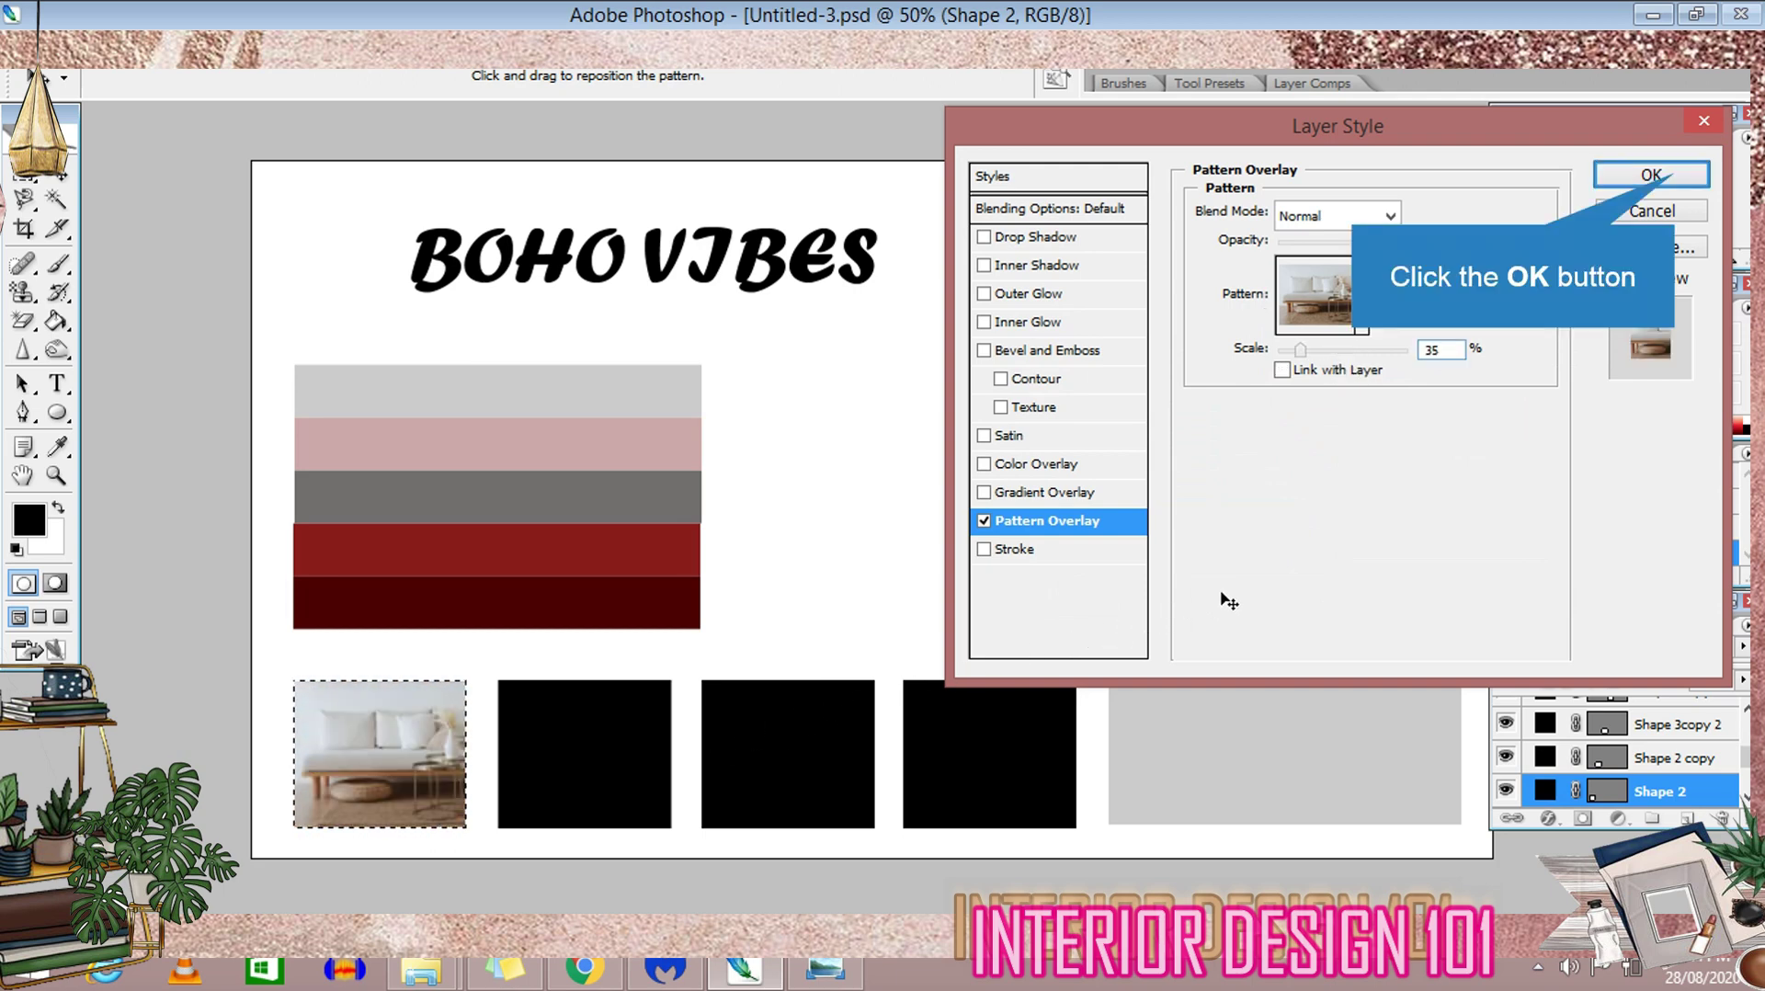
{"action": "left_click", "coordinate": [1650, 175]}
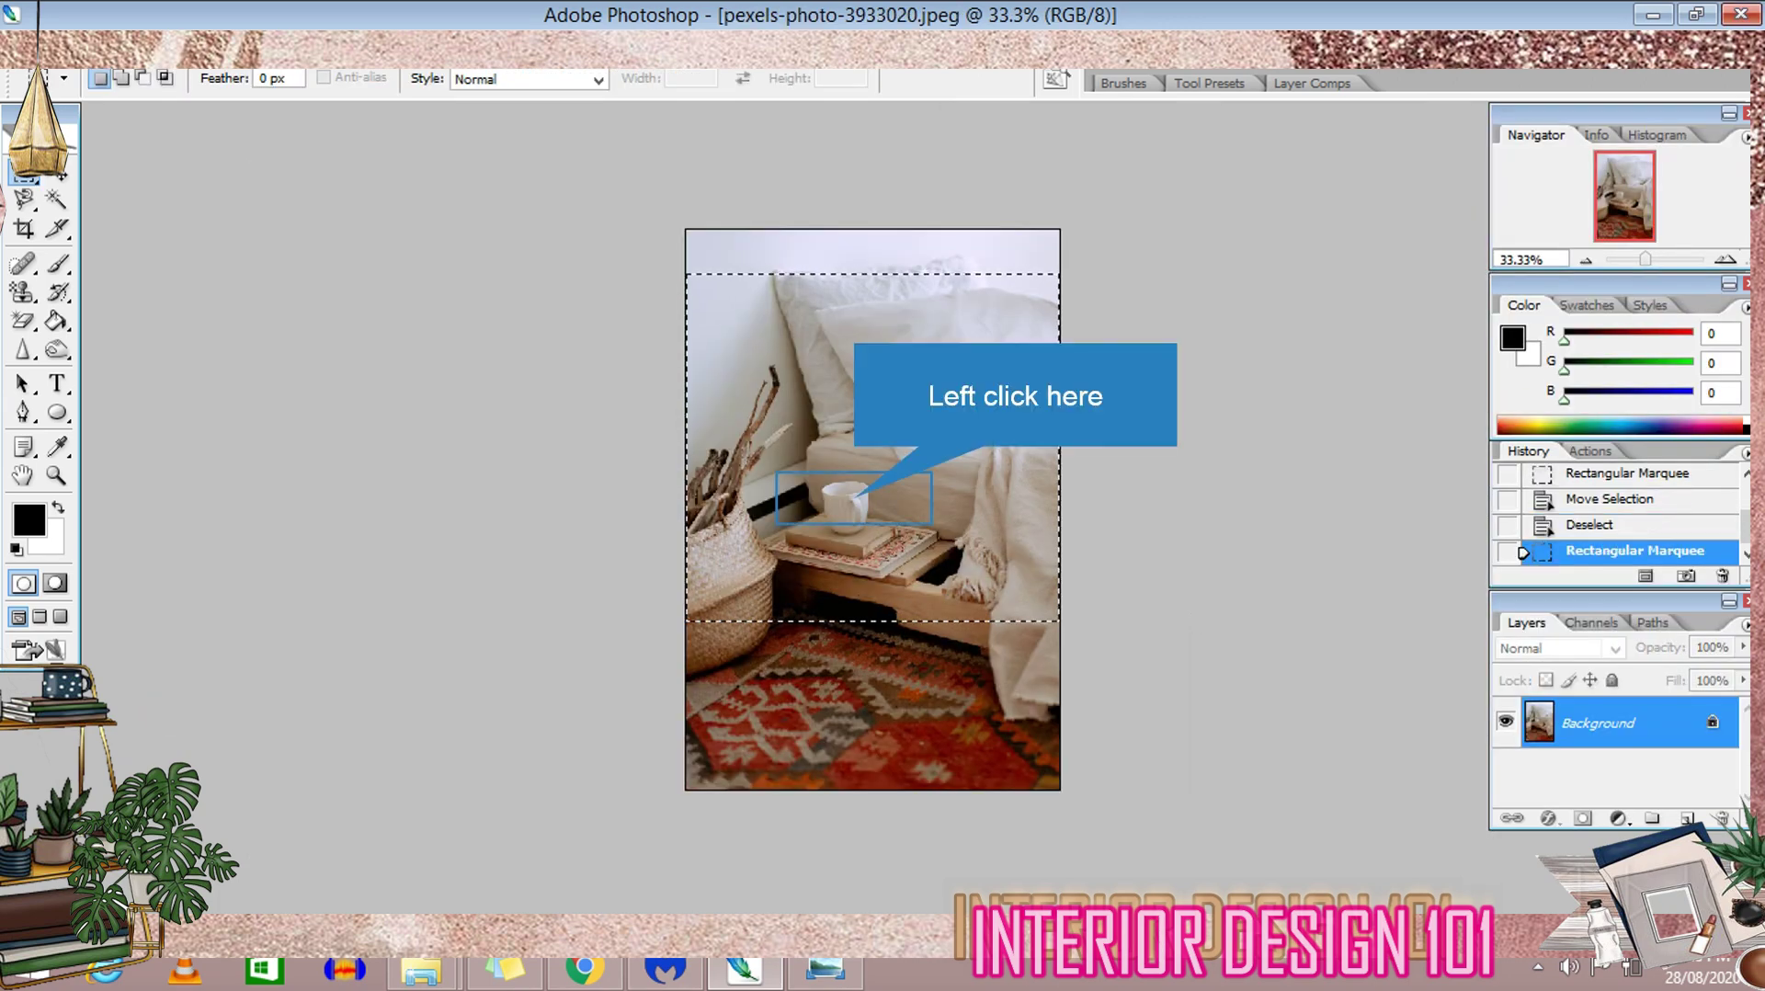
Move the marquee in pexels-photo-3933020 lower over the bedside tray area and paste that crop into the mood board
{"action": "left_click_drag", "start_coordinate": [860, 504], "coordinate": [864, 550]}
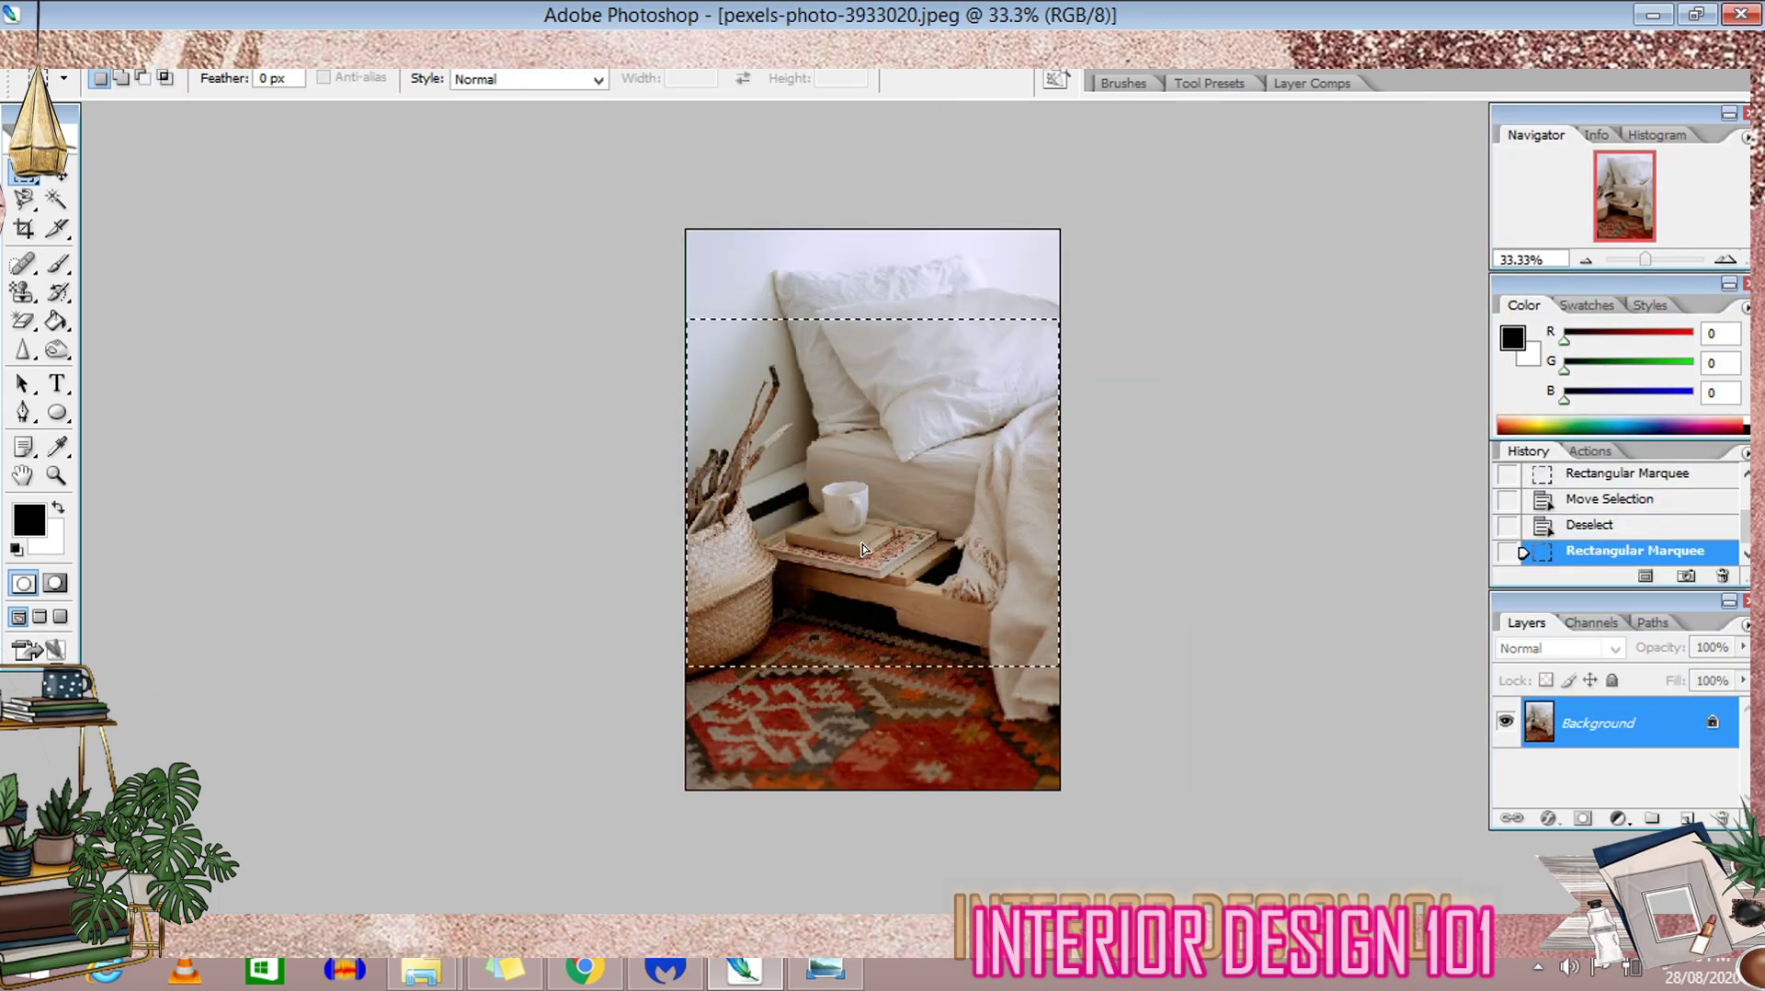
{"action": "key", "text": "ctrl+Tab"}
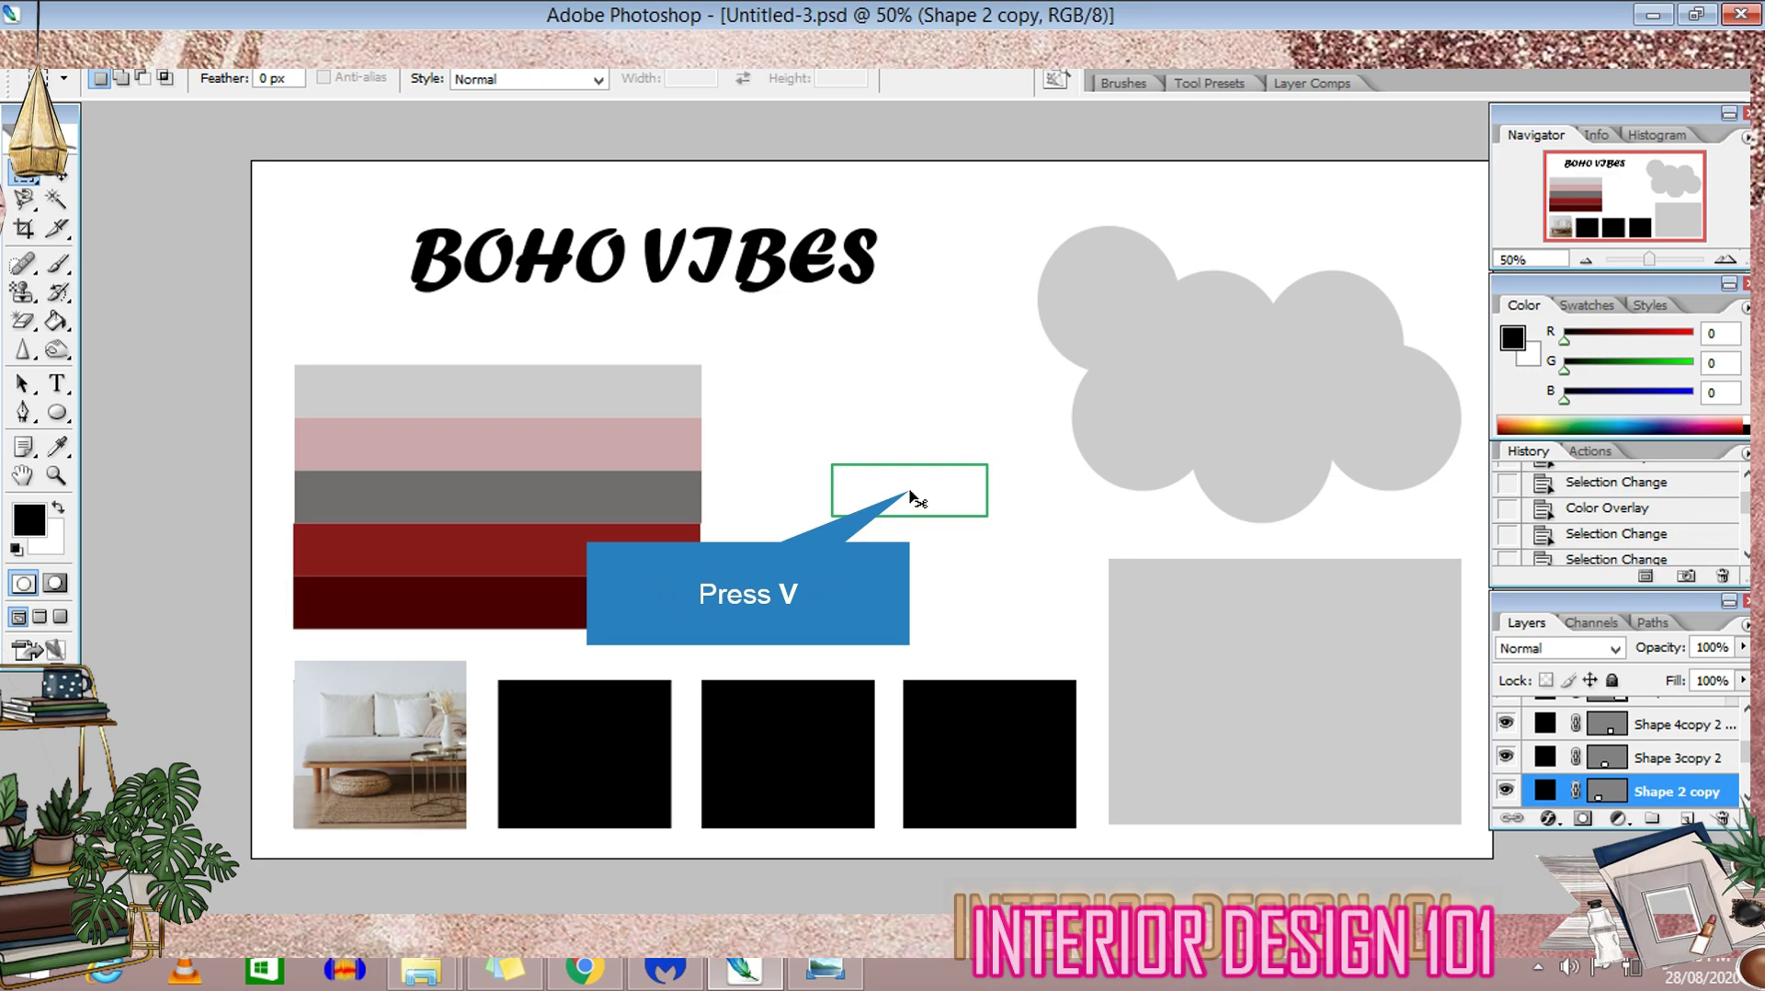
{"action": "key", "text": "v"}
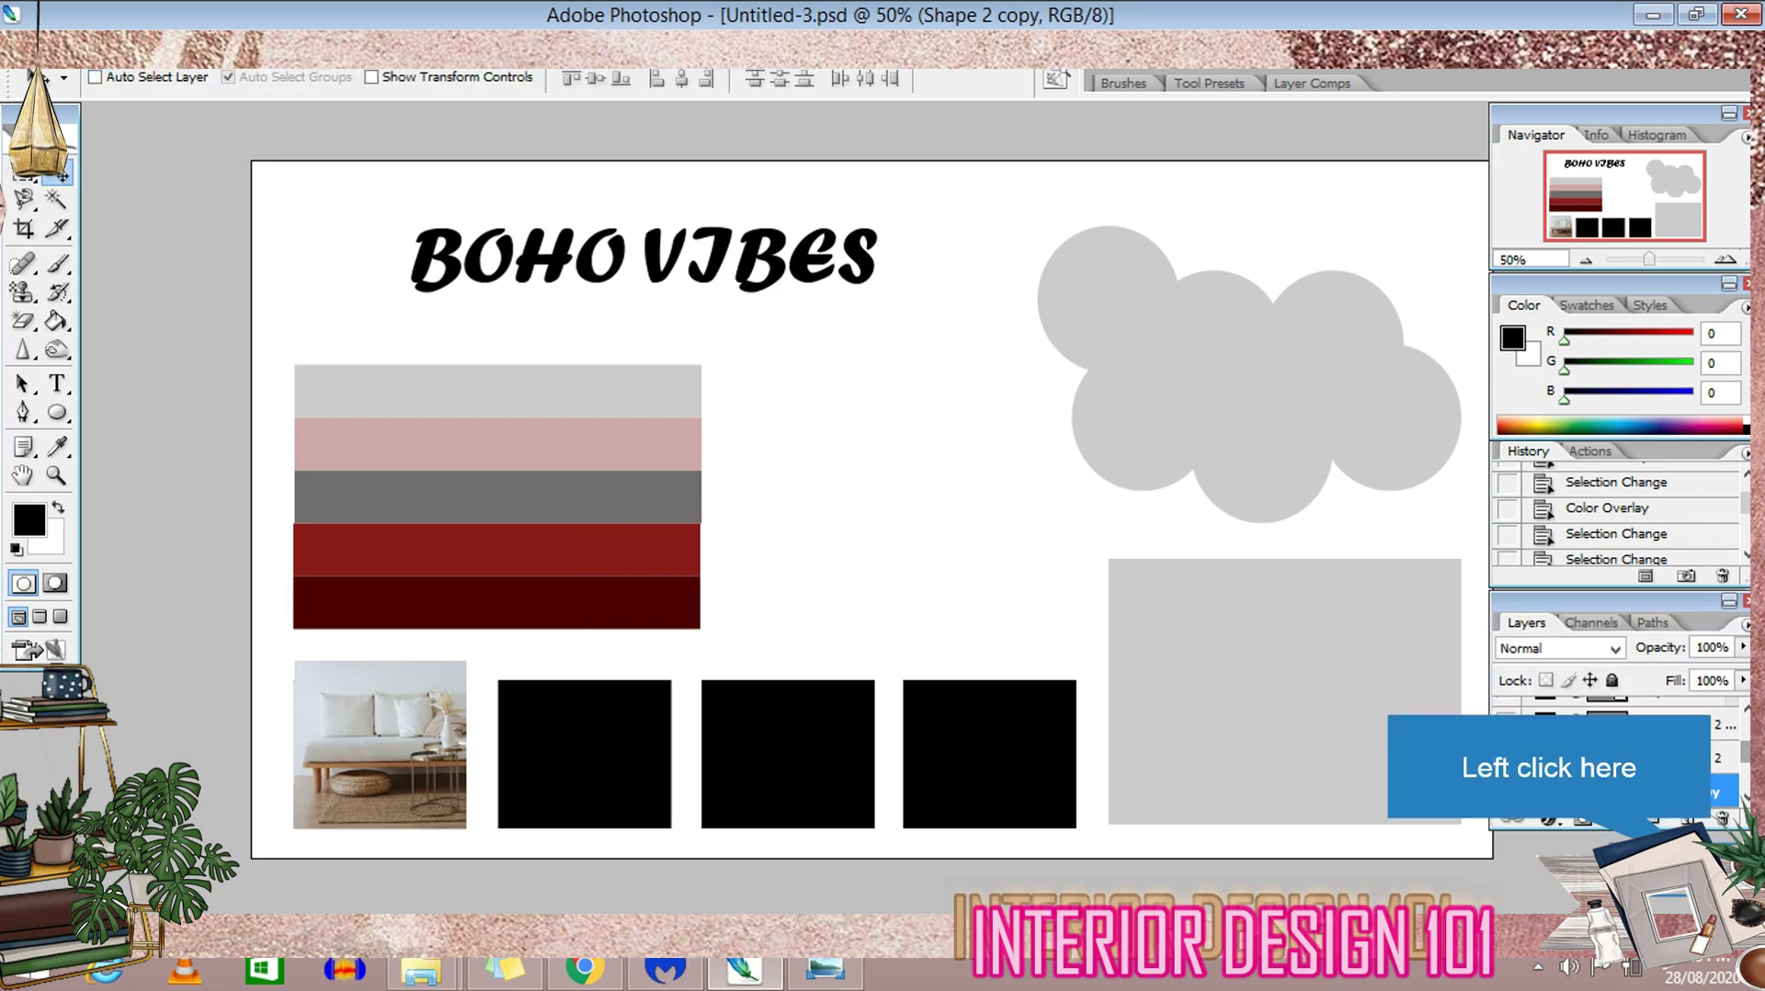
{"action": "scroll", "coordinate": [1618, 754], "scroll_direction": "up", "scroll_amount": 3}
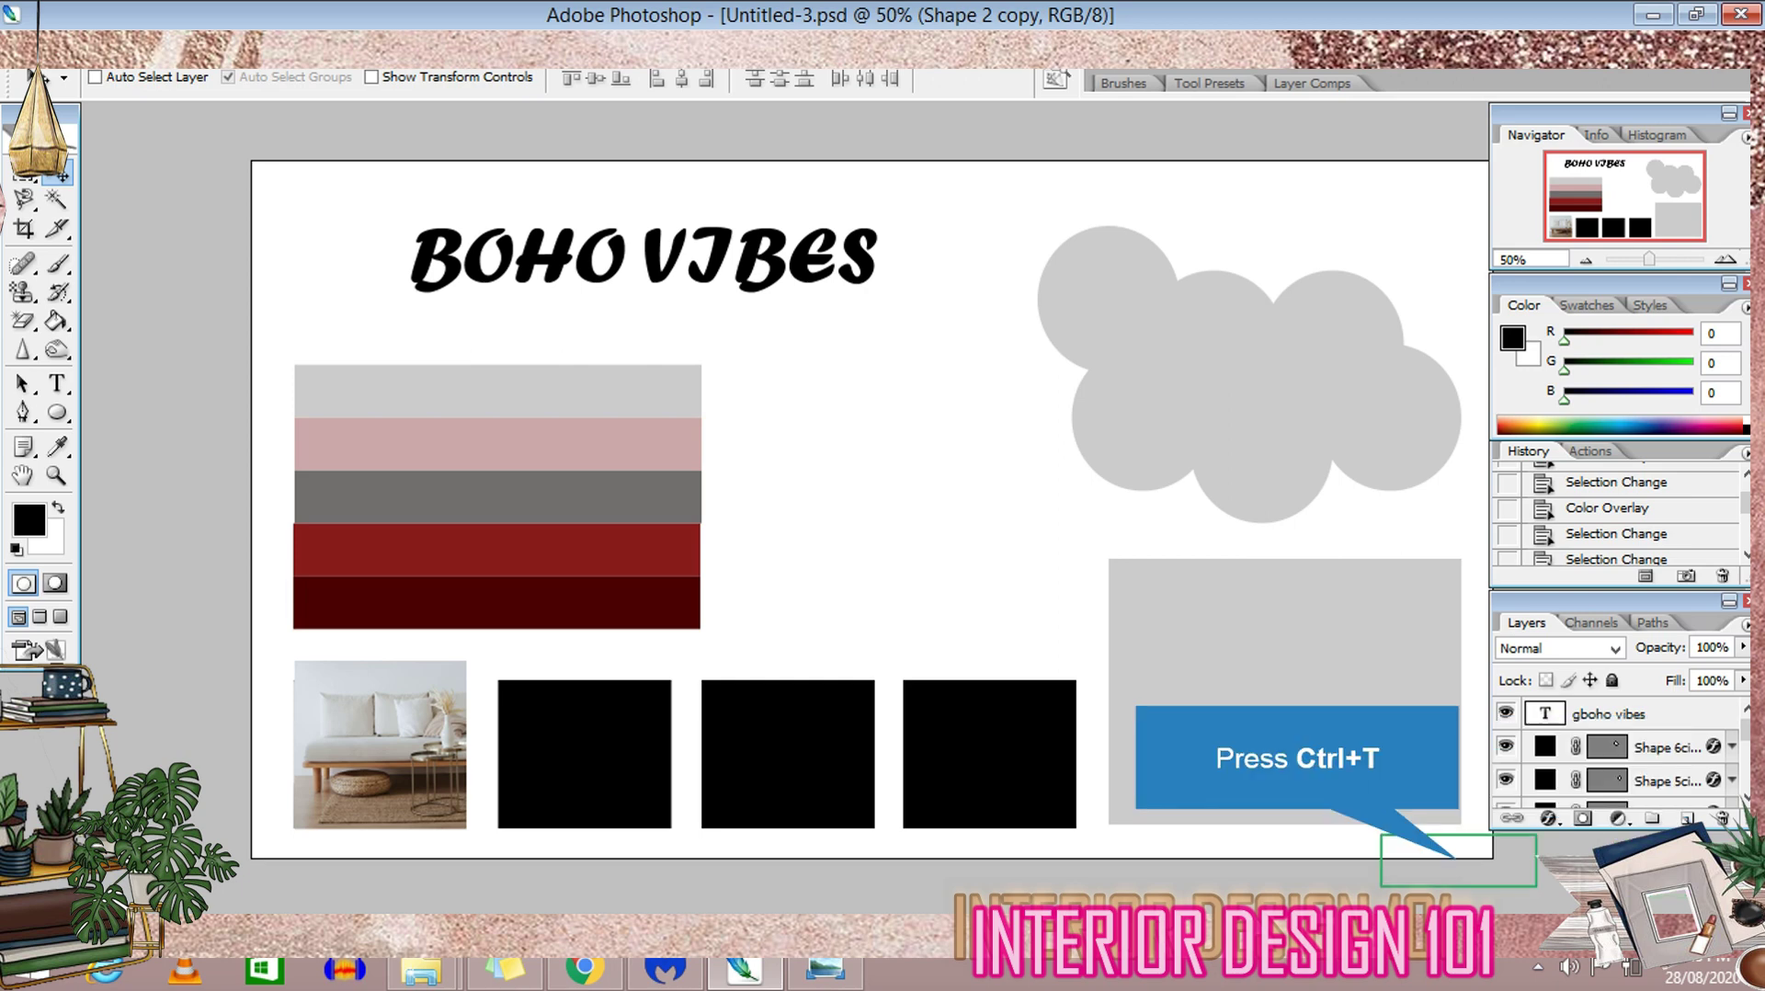
{"action": "key", "text": "ctrl+v"}
{"action": "key", "text": "ctrl+t"}
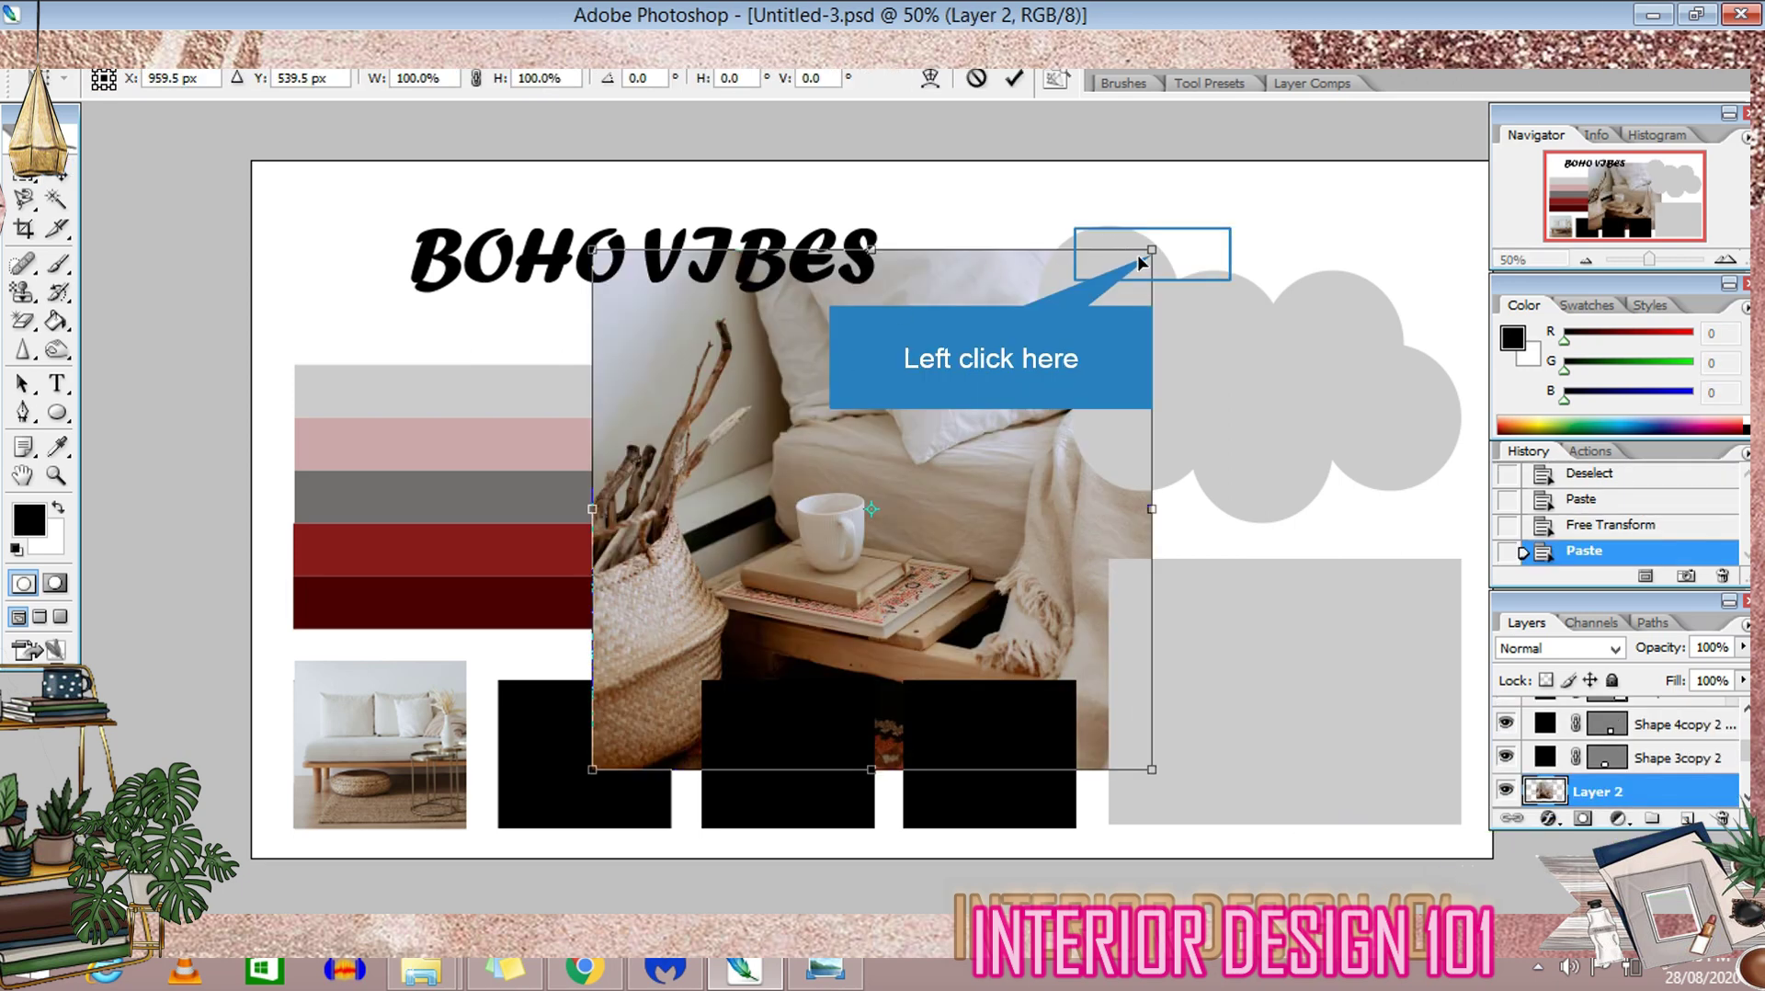
Scale down the pasted bedside crop and position it to cover the second black square in the bottom row
{"action": "left_click_drag", "start_coordinate": [1151, 249], "coordinate": [857, 510]}
{"action": "left_click_drag", "start_coordinate": [815, 567], "coordinate": [720, 625]}
{"action": "left_click_drag", "start_coordinate": [764, 567], "coordinate": [681, 647]}
{"action": "left_click", "coordinate": [1013, 79]}
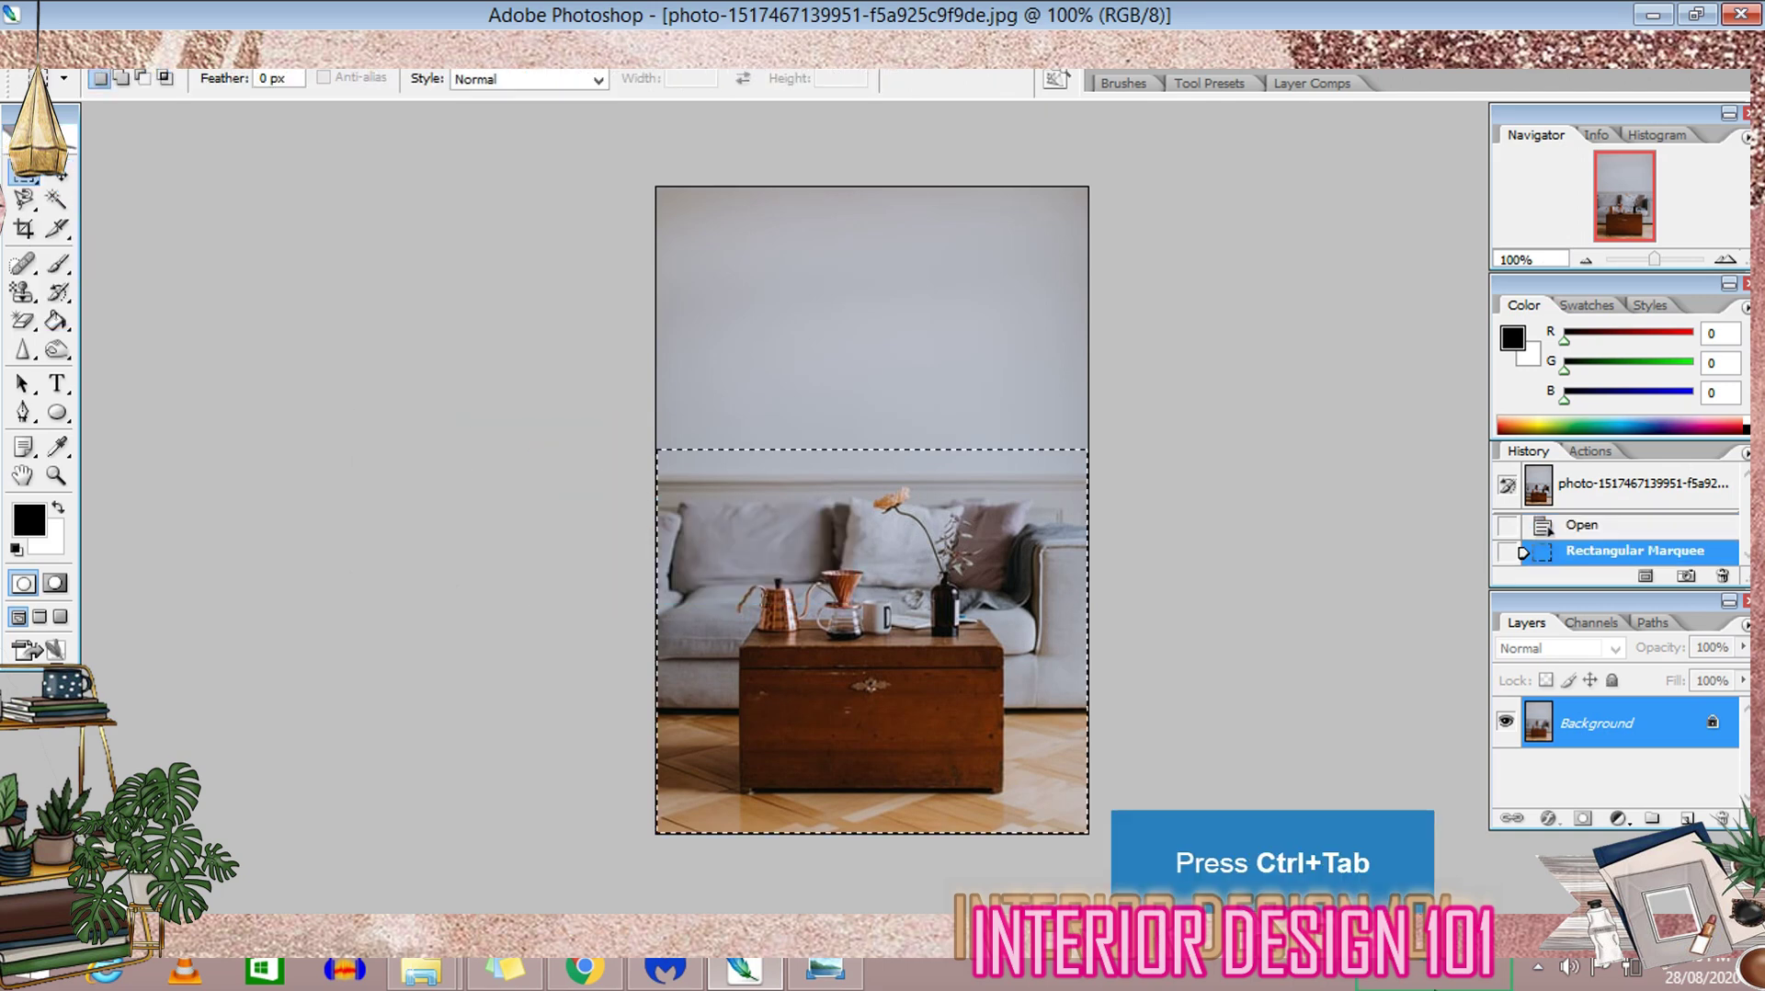
Paste the sofa-and-trunk crop into the mood board, fit it over the third black square, and raise its layer above the square
{"action": "key", "text": "ctrl+Tab"}
{"action": "key", "text": "ctrl+v"}
{"action": "key", "text": "ctrl+t"}
{"action": "left_click_drag", "start_coordinate": [774, 578], "coordinate": [730, 802]}
{"action": "left_click_drag", "start_coordinate": [917, 636], "coordinate": [874, 660]}
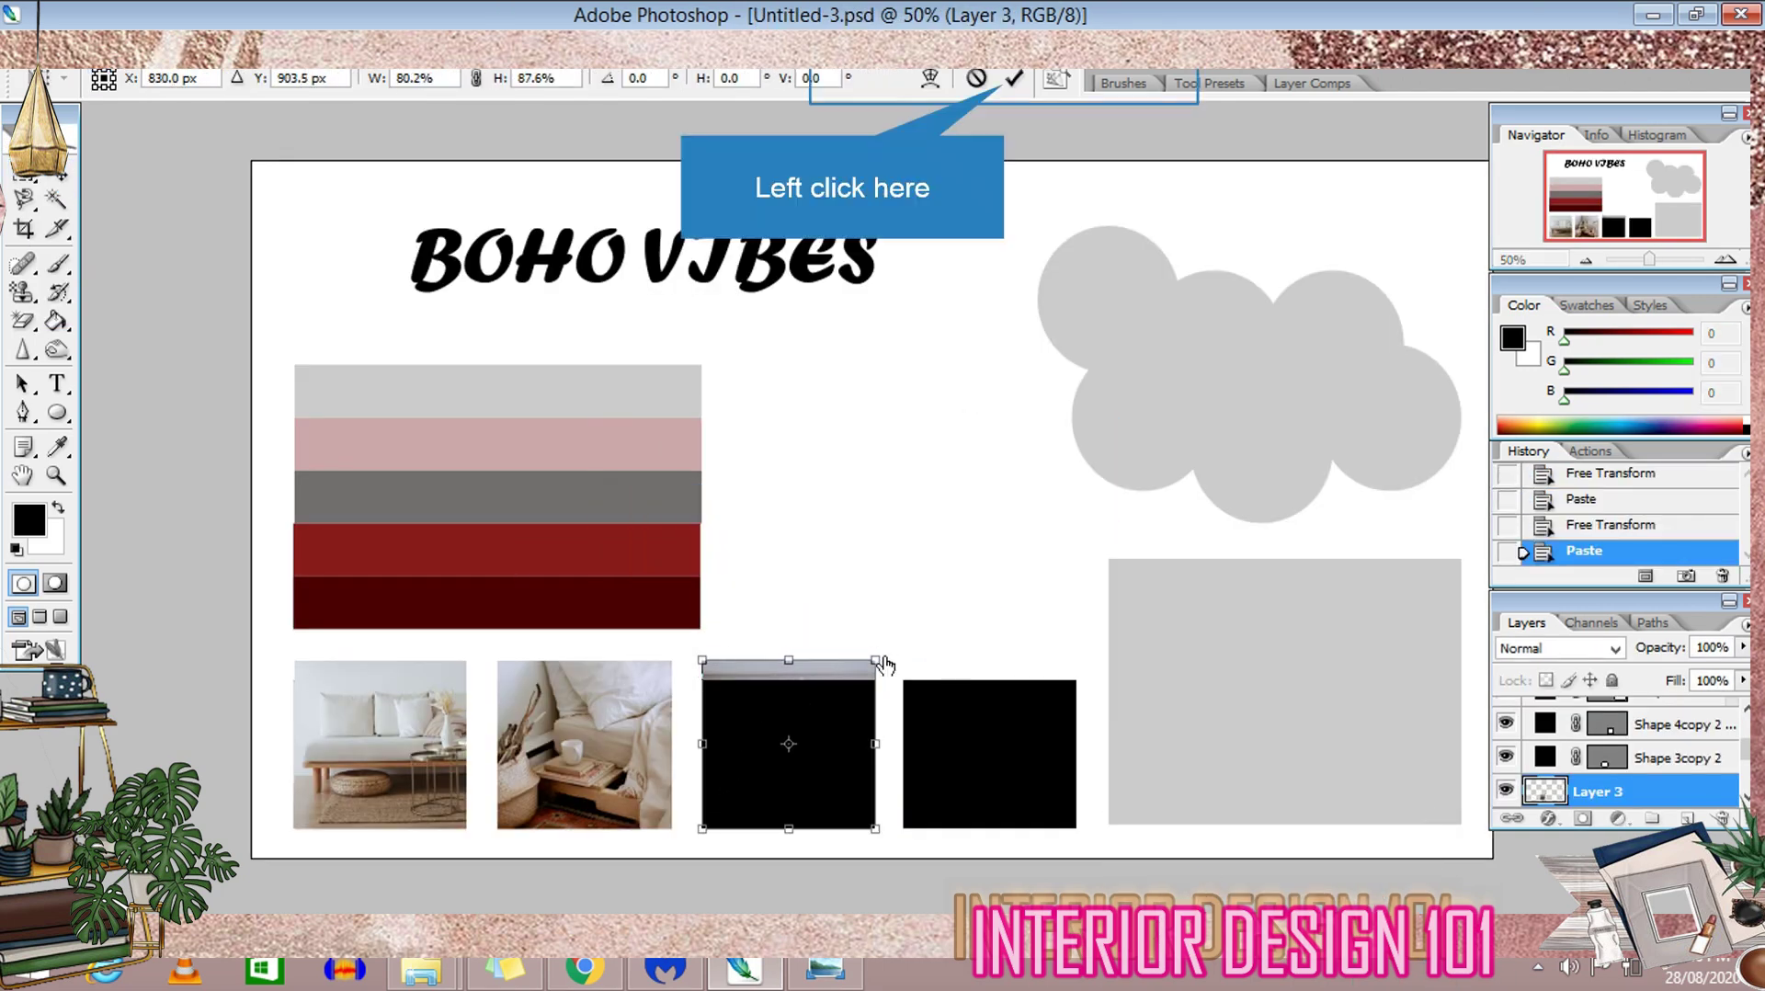
{"action": "left_click", "coordinate": [1014, 79]}
{"action": "left_click_drag", "start_coordinate": [1642, 792], "coordinate": [1690, 715]}
{"action": "key", "text": "ctrl+t"}
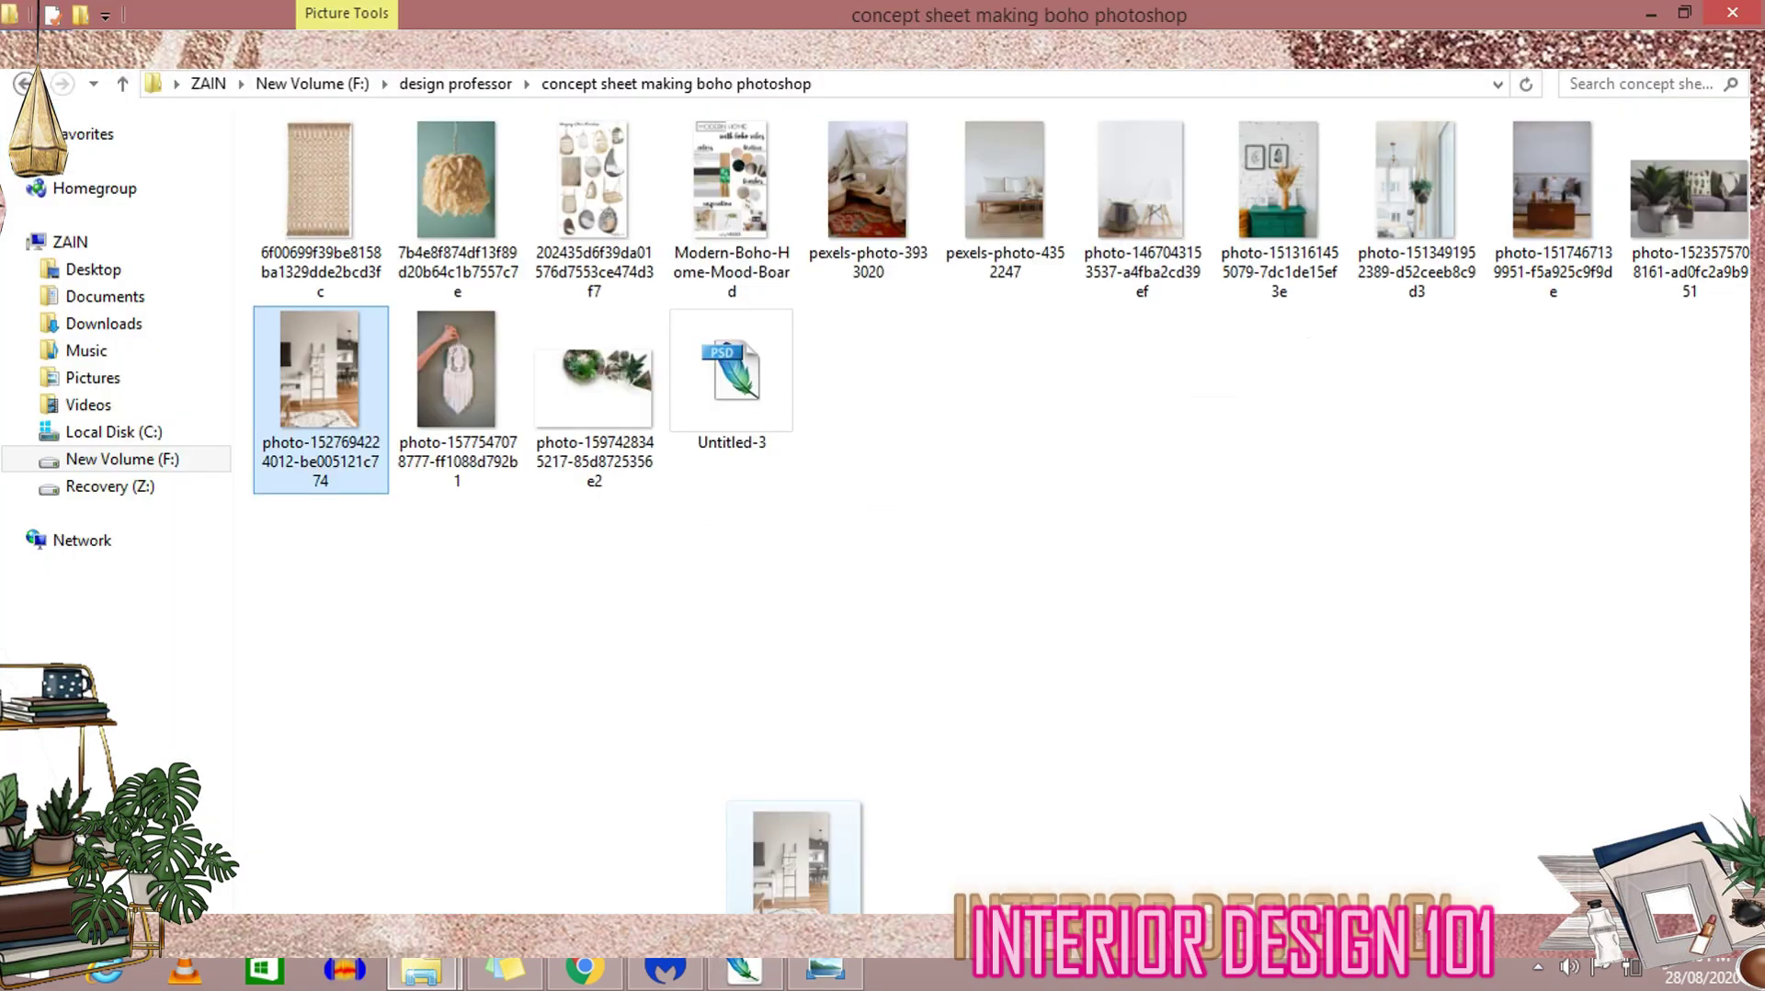
{"action": "left_click_drag", "start_coordinate": [316, 393], "coordinate": [754, 540]}
{"action": "left_click_drag", "start_coordinate": [656, 273], "coordinate": [1141, 767]}
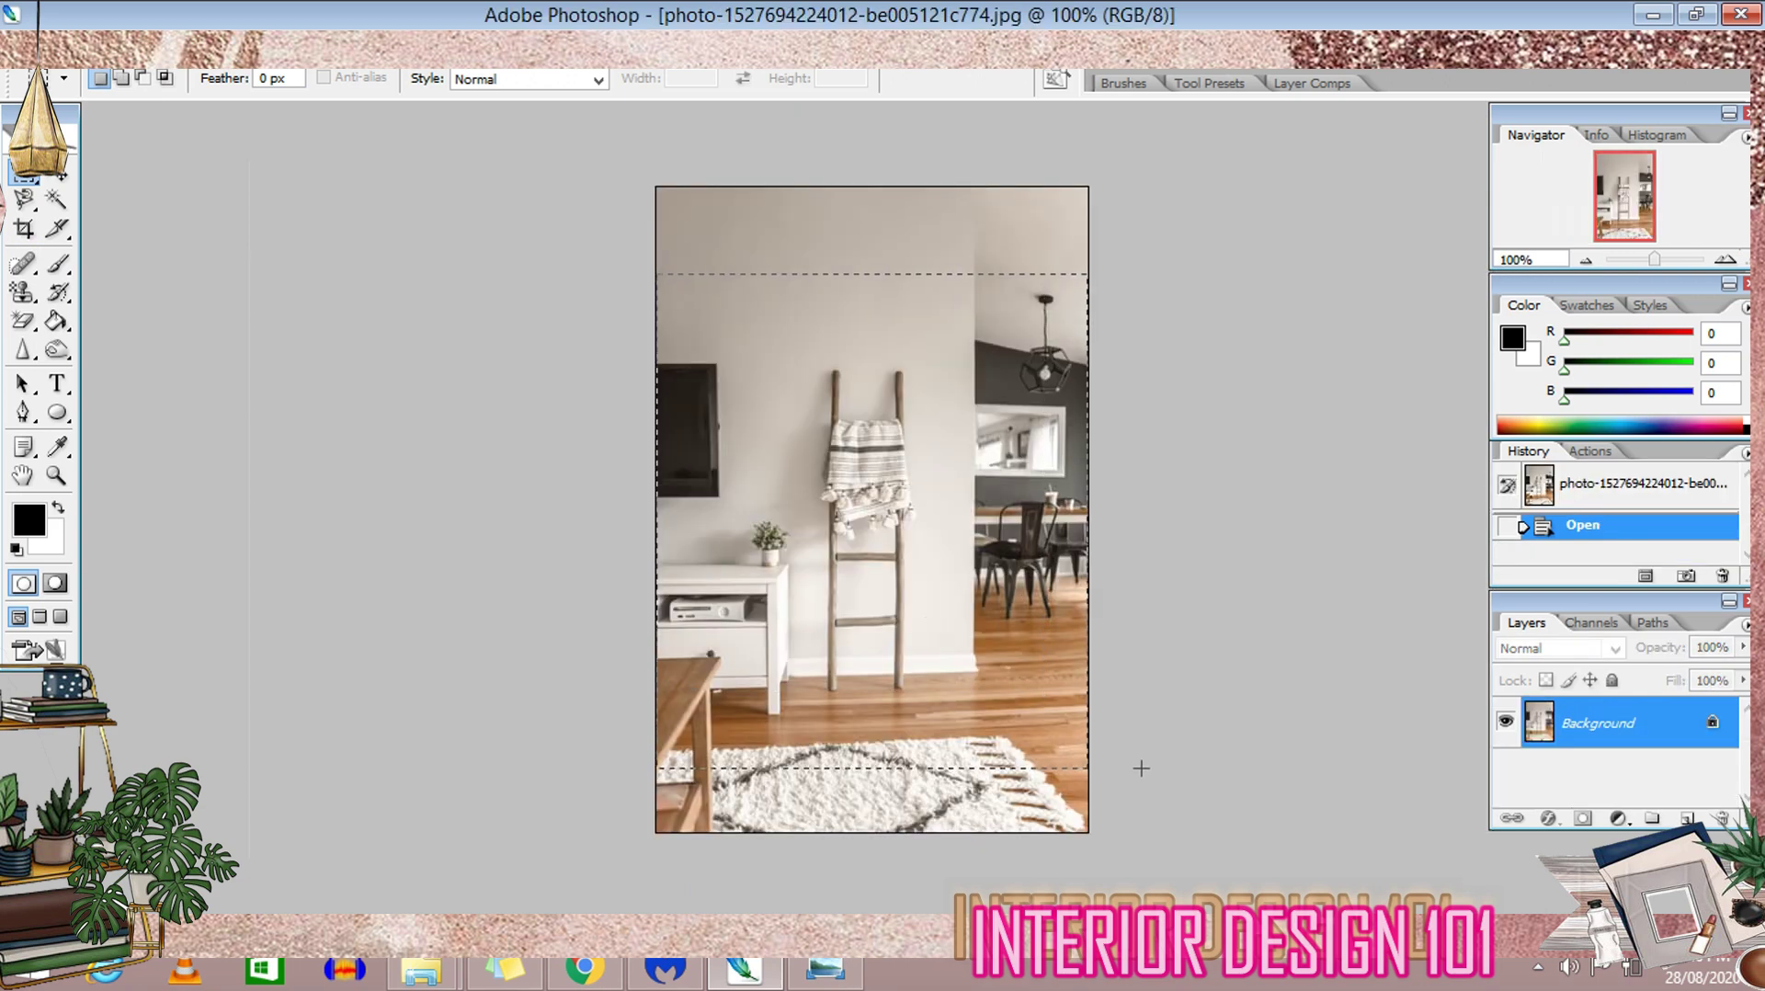
{"action": "key", "text": "ctrl+c"}
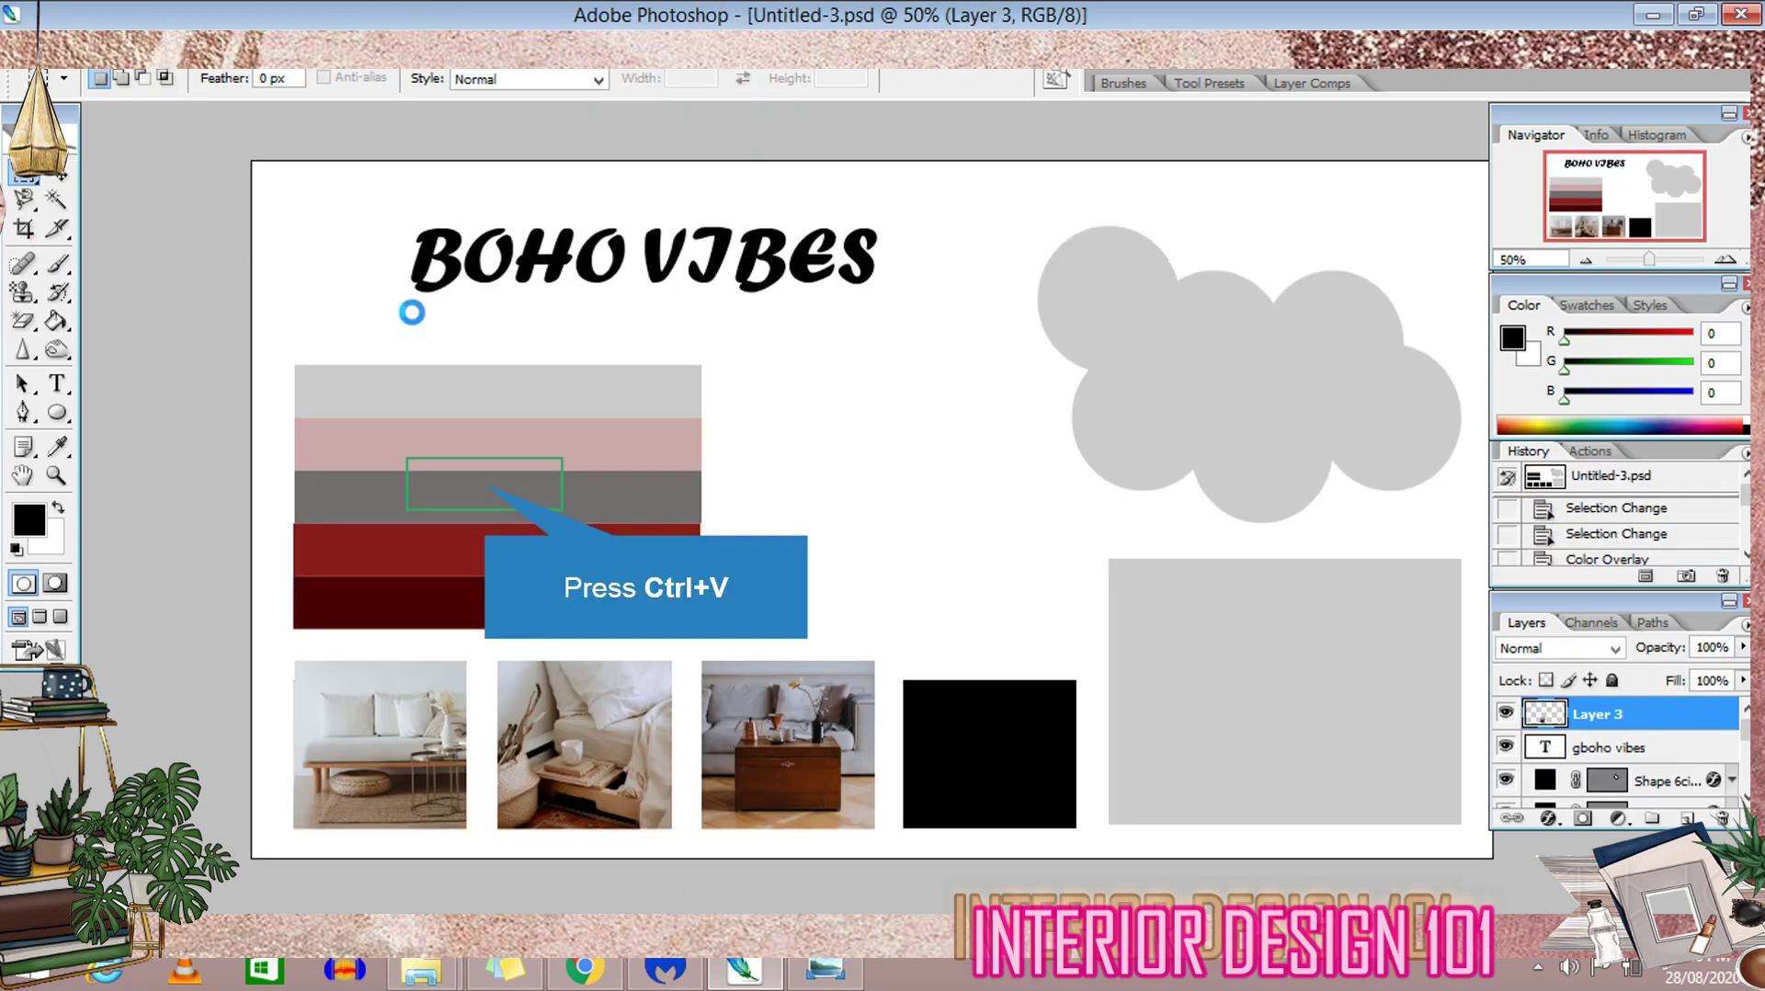
Paste the ladder crop into the mood board and move it onto the fourth black square
{"action": "key", "text": "ctrl+v"}
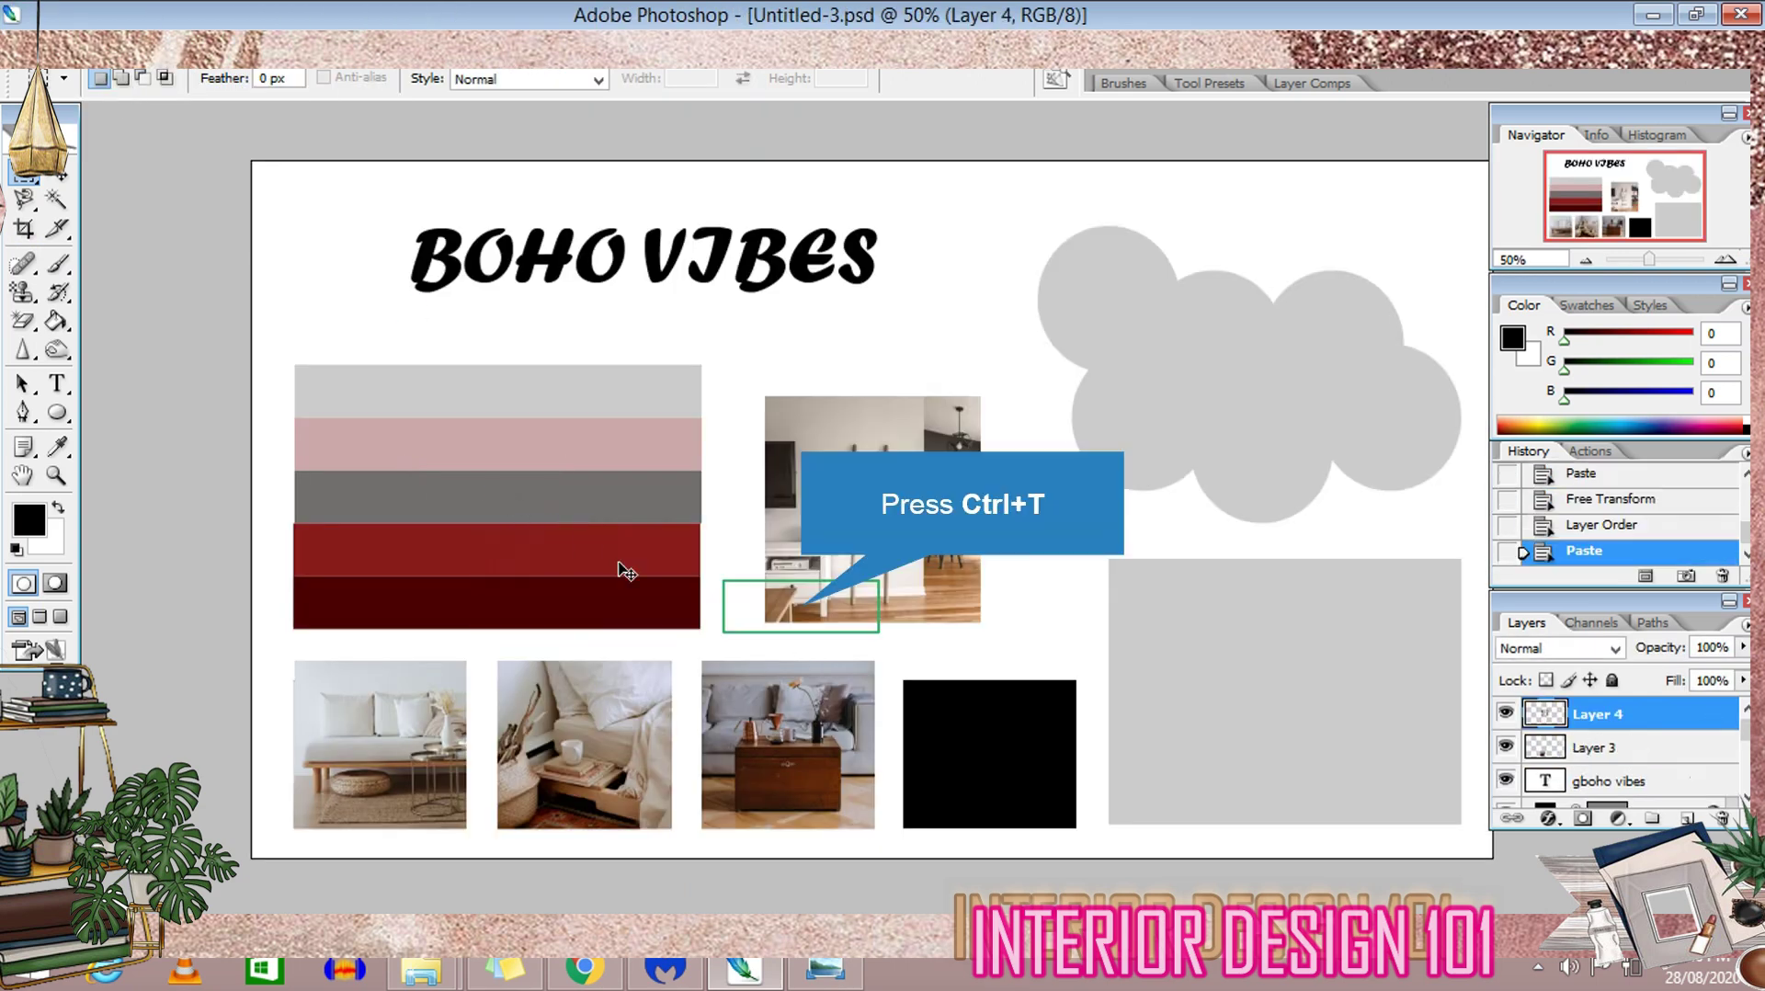
{"action": "key", "text": "ctrl+t"}
{"action": "left_click", "coordinate": [813, 605]}
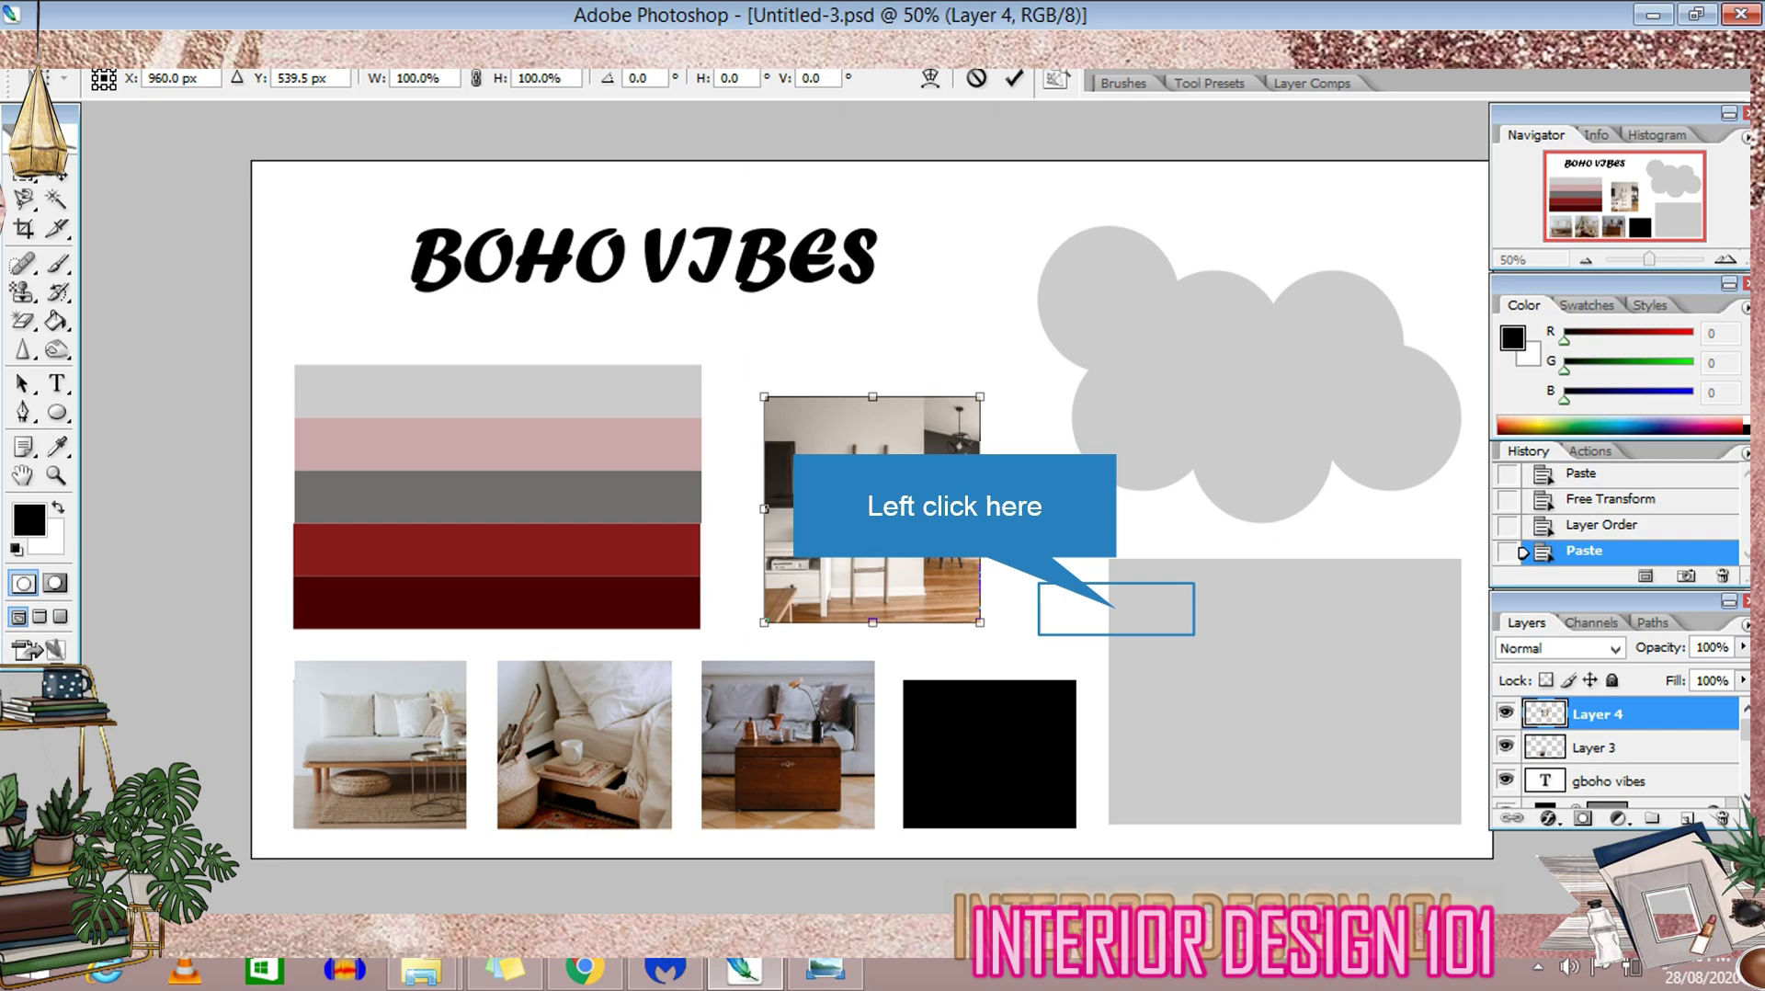
{"action": "left_click_drag", "start_coordinate": [872, 508], "coordinate": [989, 743]}
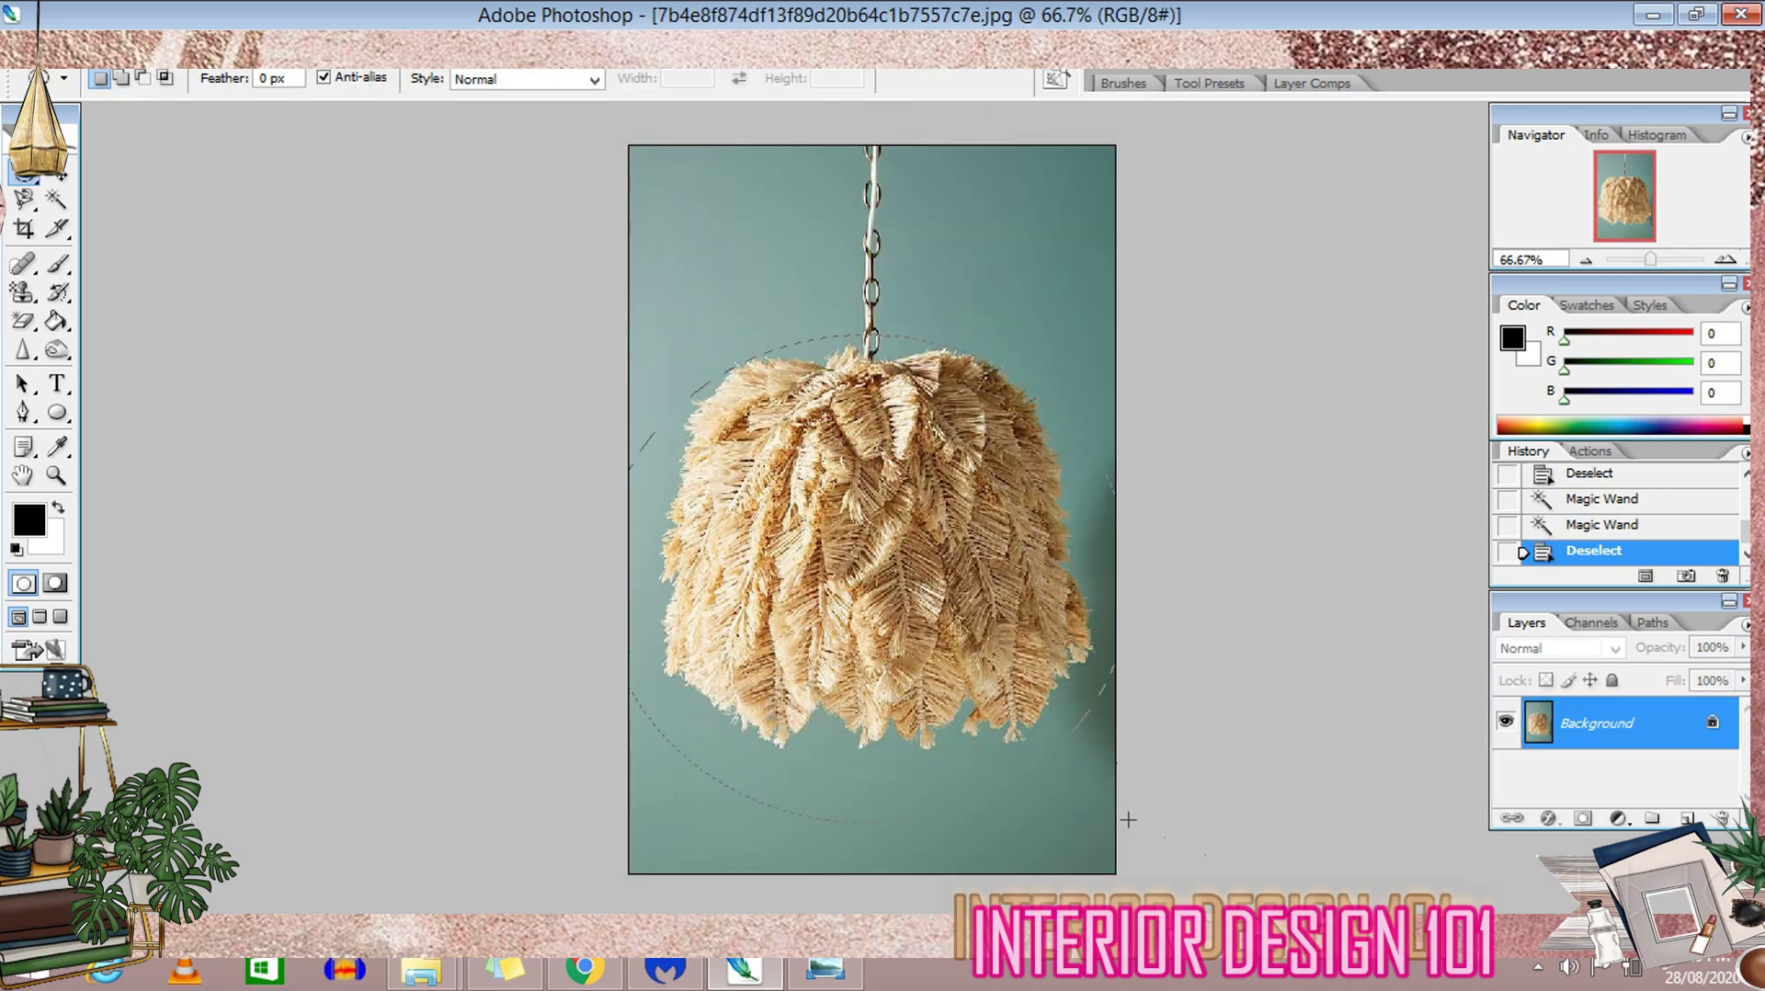
Select the feathery pendant lamp with an elliptical marquee centred on the shade and bring the crop over to the mood board
{"action": "left_click_drag", "start_coordinate": [1131, 834], "coordinate": [1132, 833]}
{"action": "left_click_drag", "start_coordinate": [1009, 717], "coordinate": [1012, 655]}
{"action": "key", "text": "ctrl+Tab"}
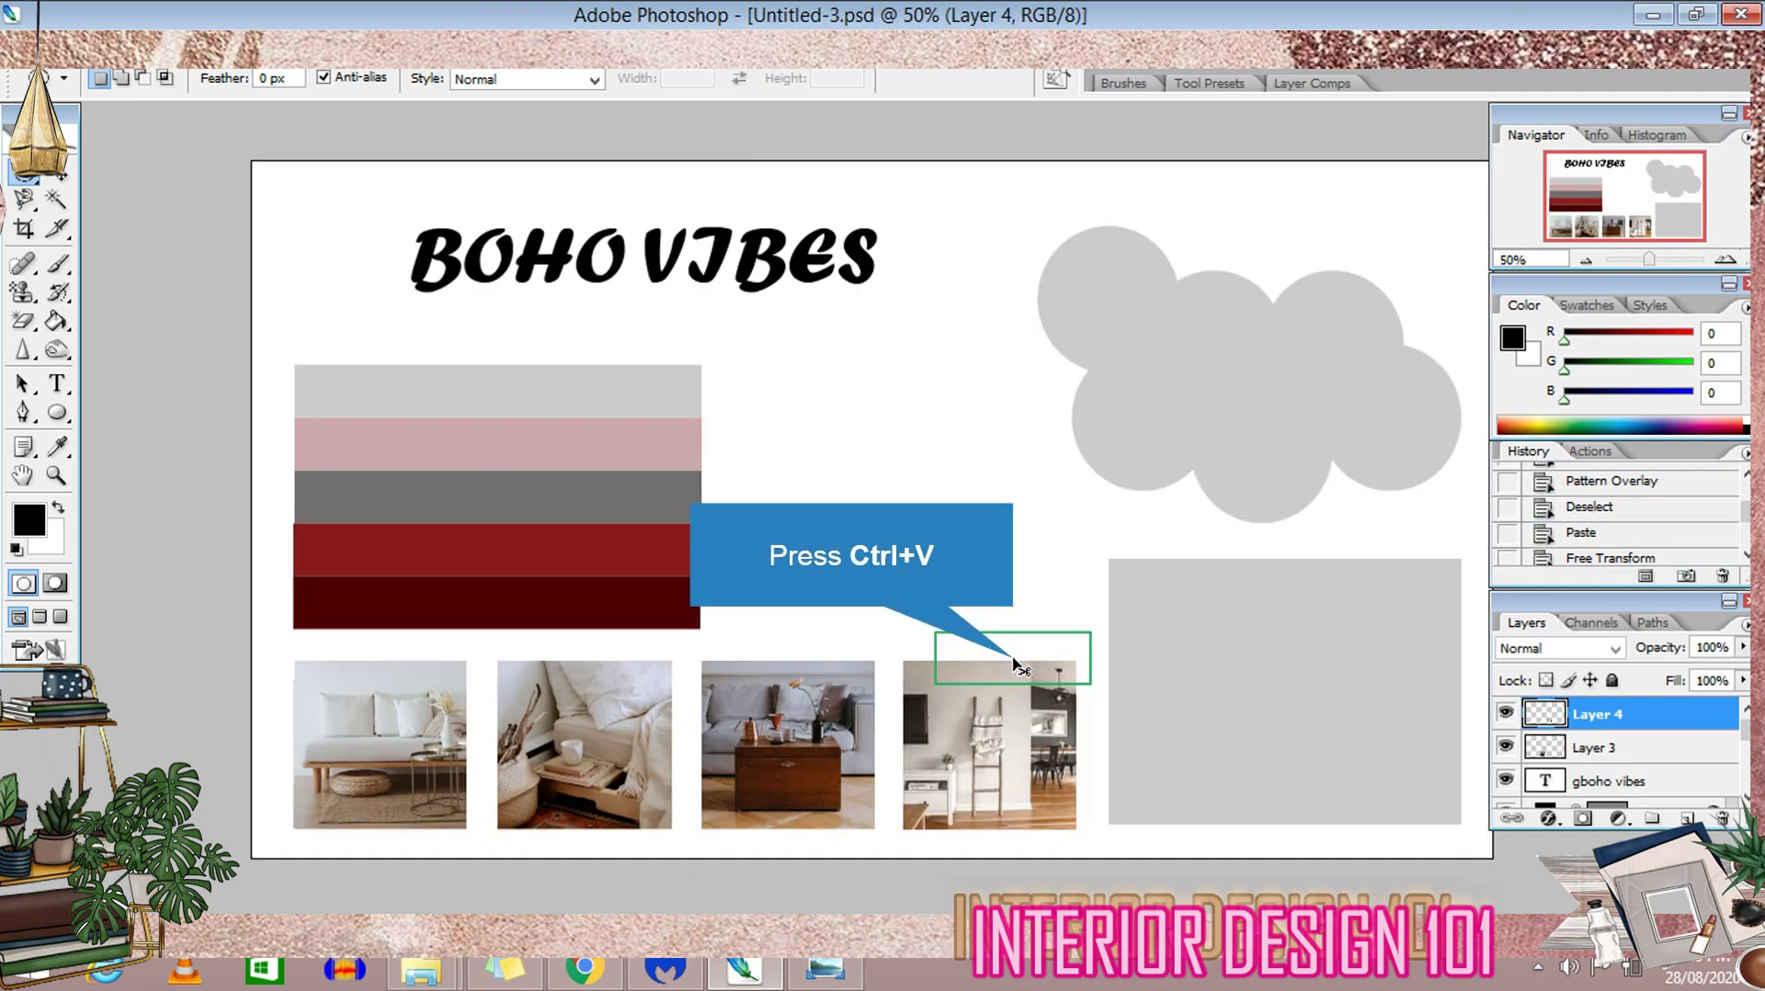
Paste the pendant lamp crop into the mood board and scale it to about 39% to cover the uppermost grey circle at the cluster's left end
{"action": "key", "text": "ctrl+v"}
{"action": "key", "text": "ctrl+t"}
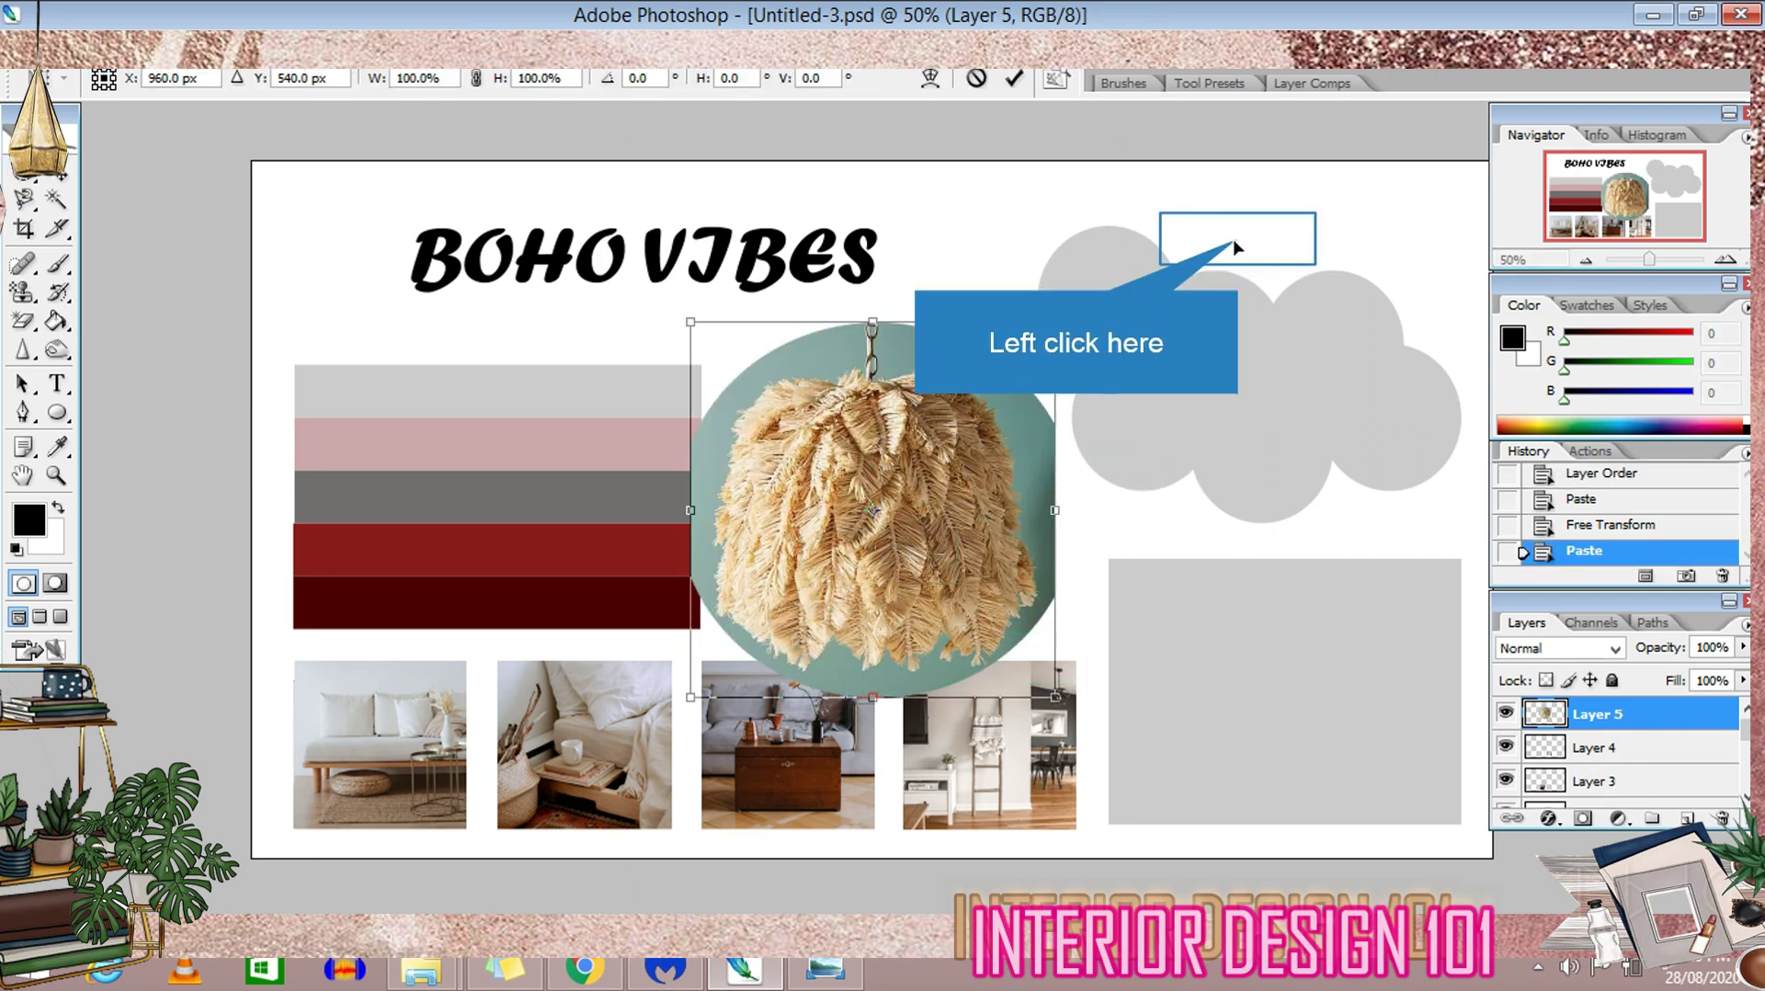
{"action": "left_click_drag", "start_coordinate": [1054, 696], "coordinate": [891, 525]}
{"action": "left_click_drag", "start_coordinate": [830, 495], "coordinate": [1132, 372]}
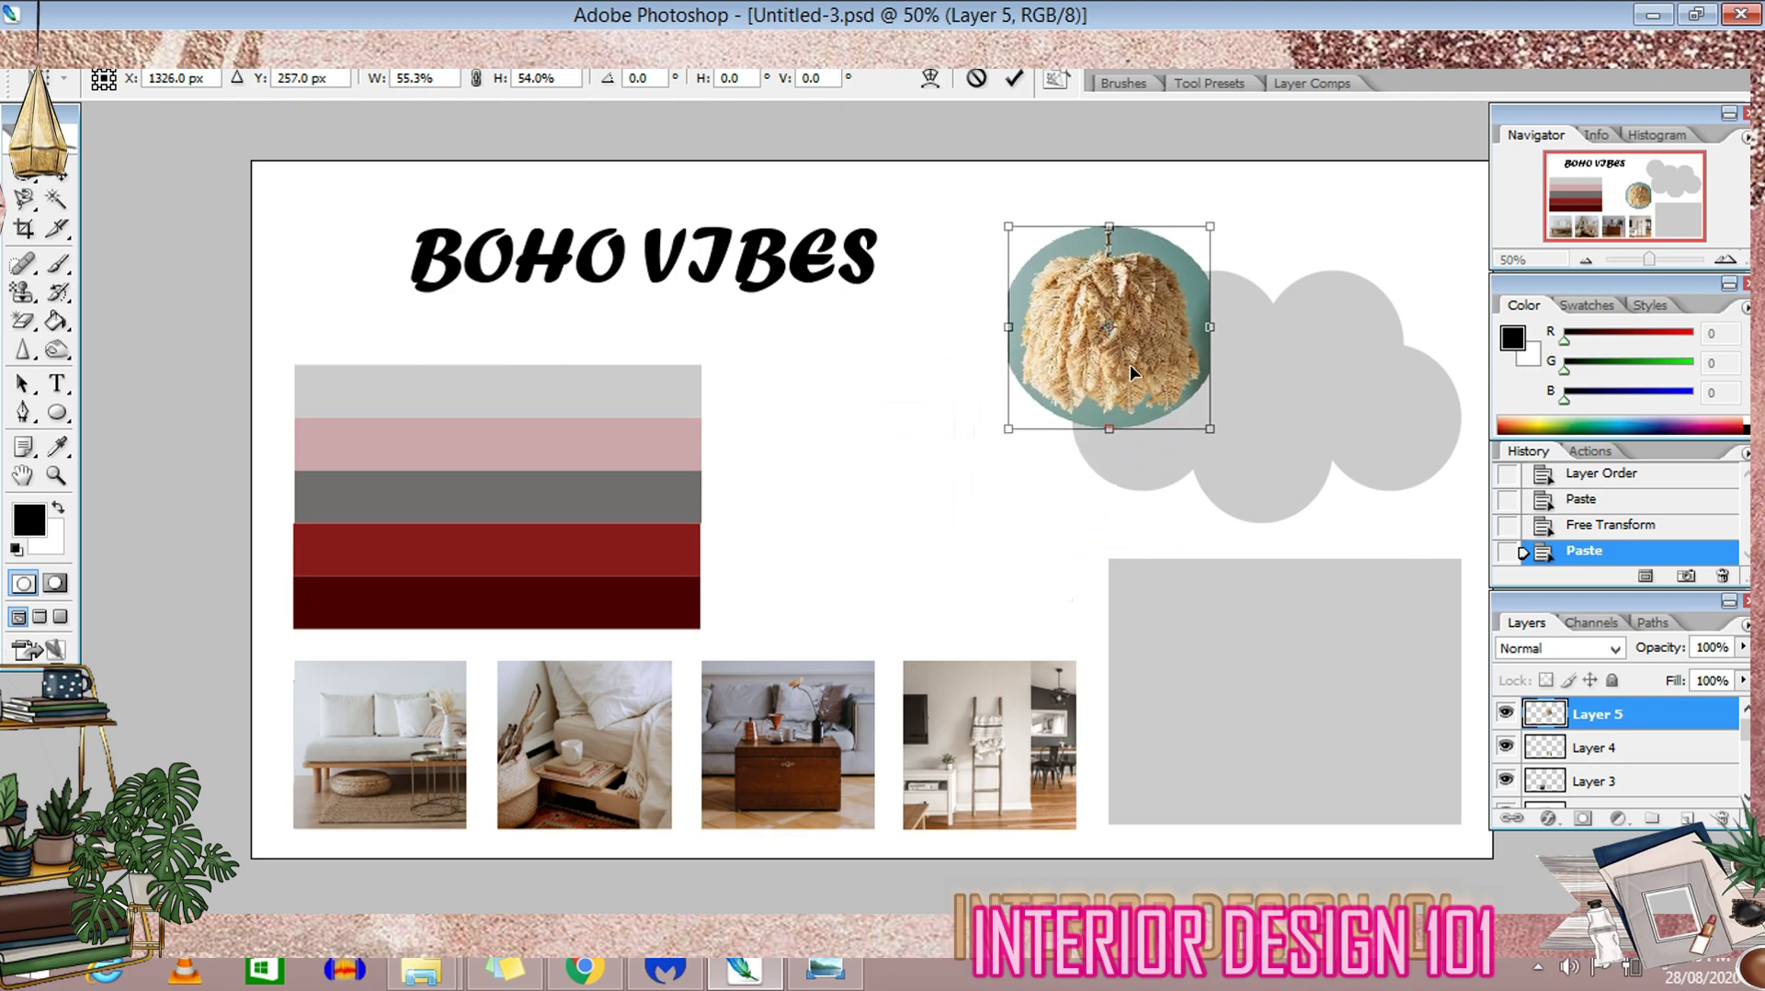
{"action": "left_click_drag", "start_coordinate": [1008, 428], "coordinate": [1037, 373]}
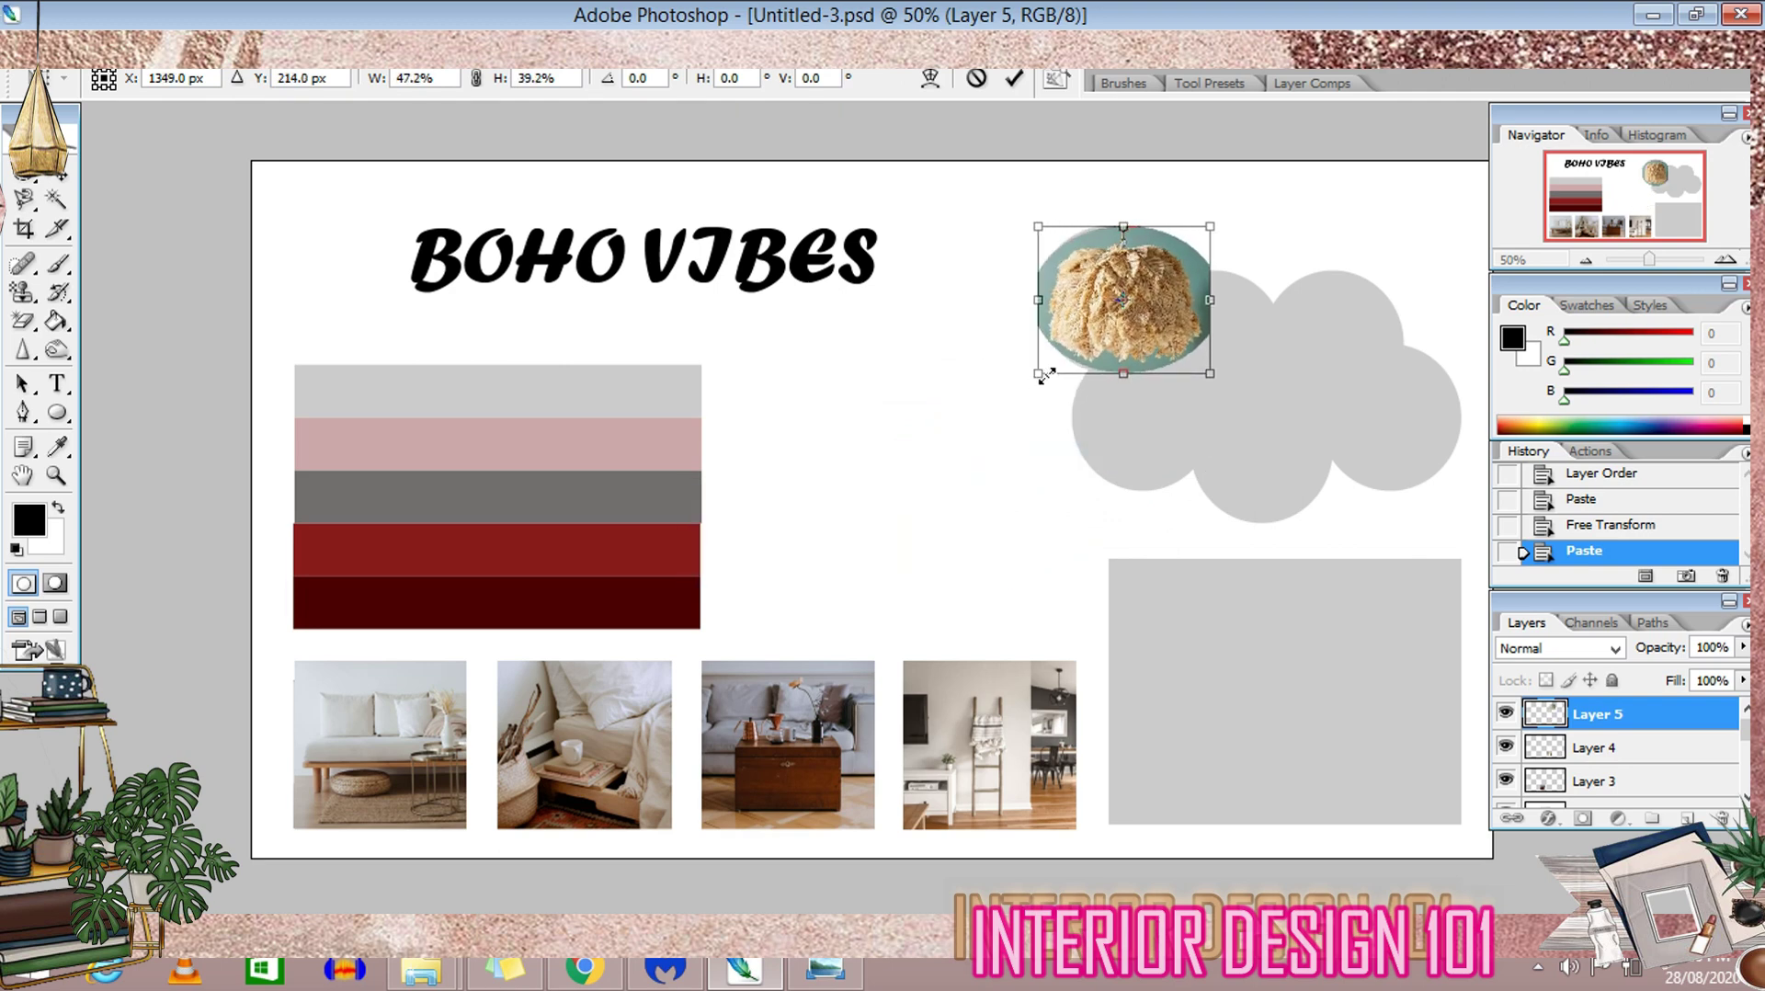
{"action": "left_click_drag", "start_coordinate": [1208, 315], "coordinate": [1180, 300]}
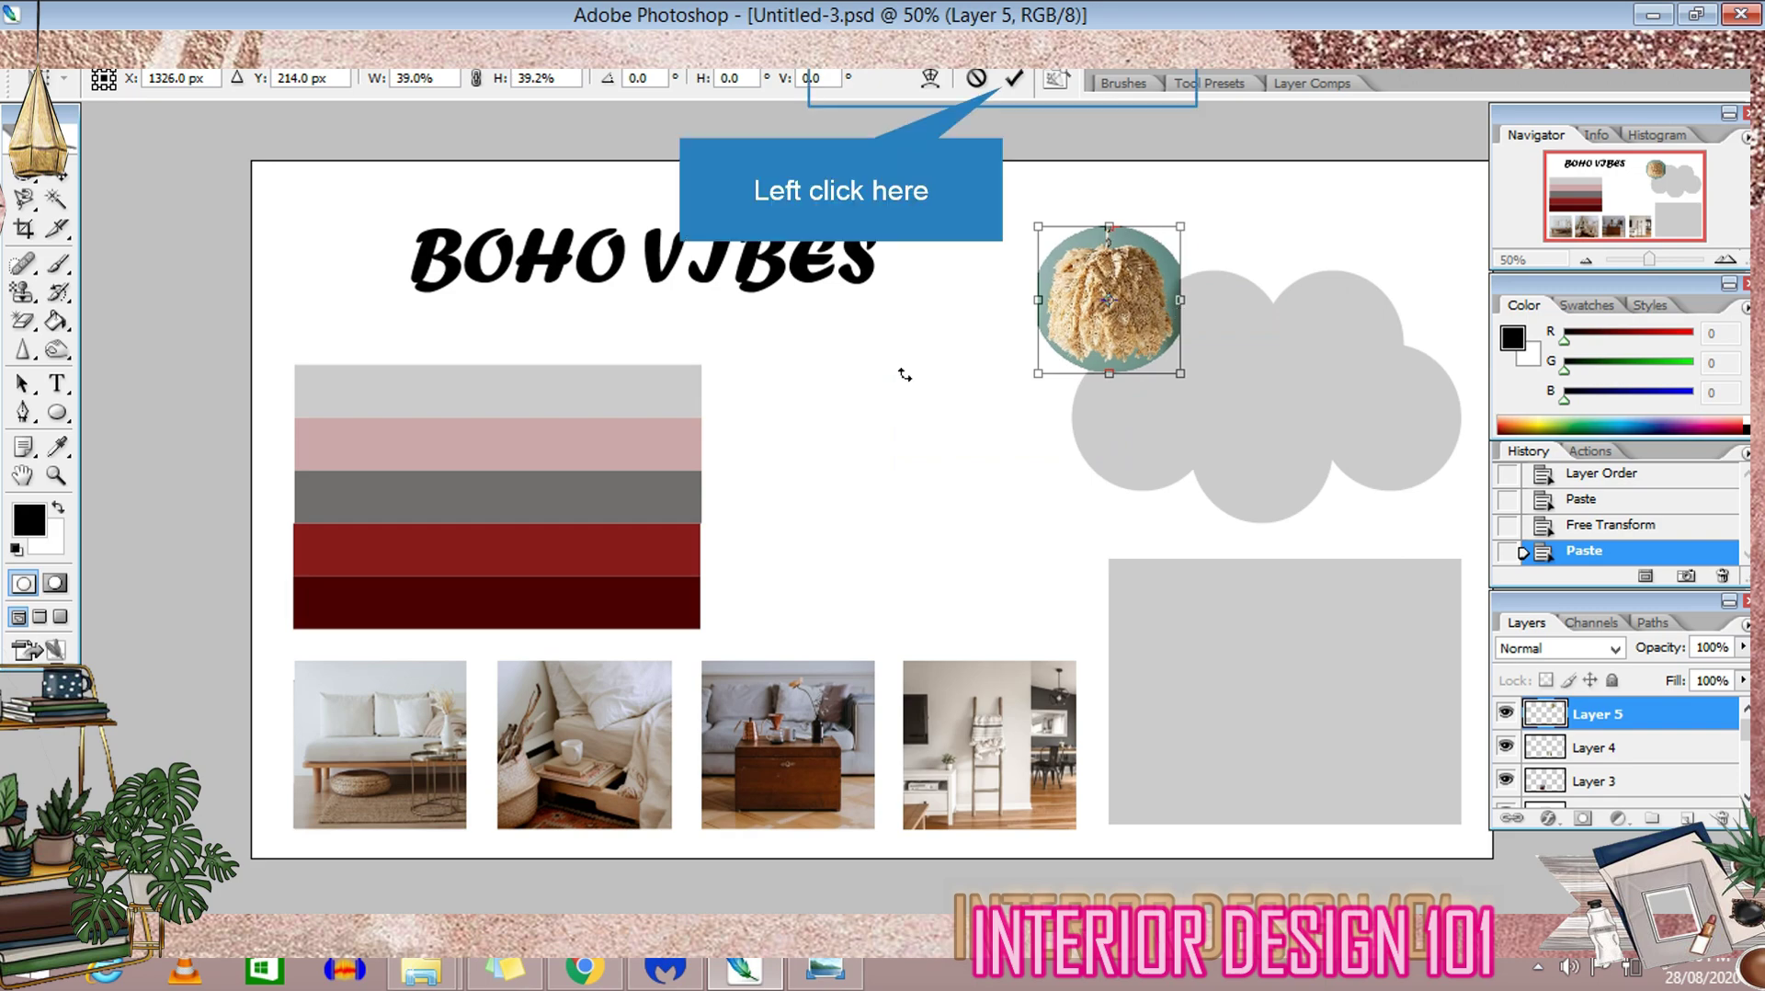
{"action": "left_click", "coordinate": [1013, 79]}
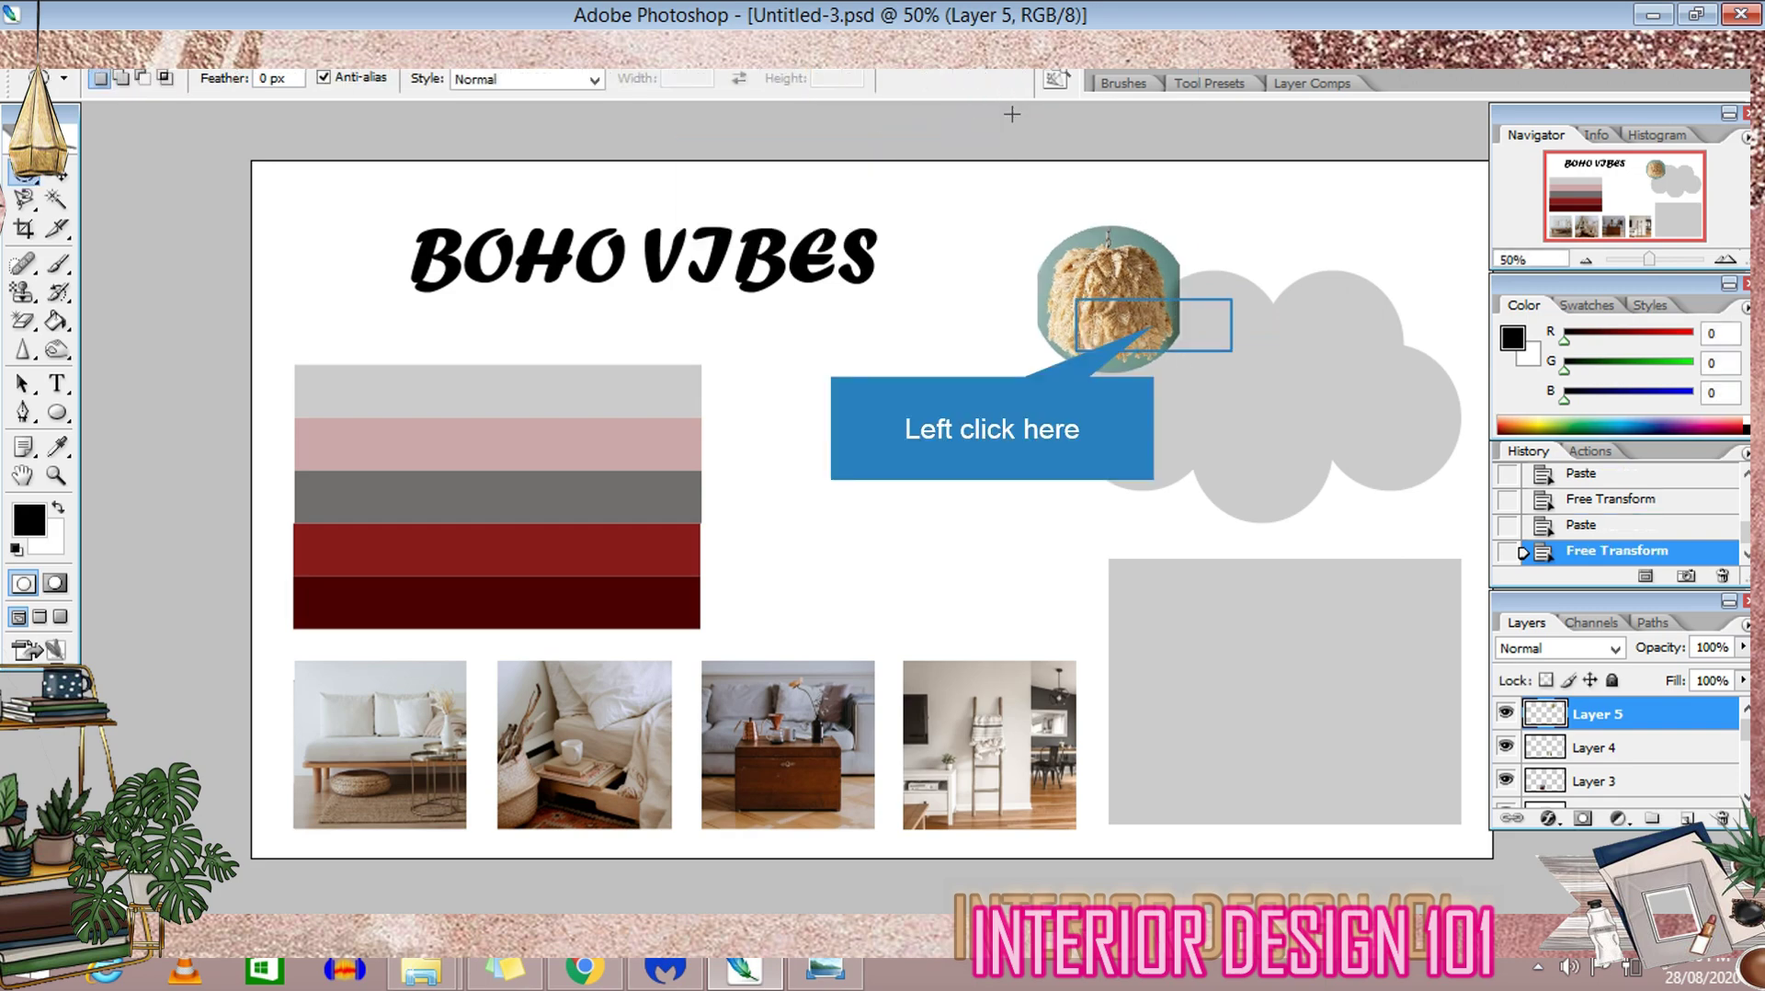
{"action": "left_click", "coordinate": [1154, 324]}
{"action": "key", "text": "ctrl+Tab"}
{"action": "left_click", "coordinate": [423, 971]}
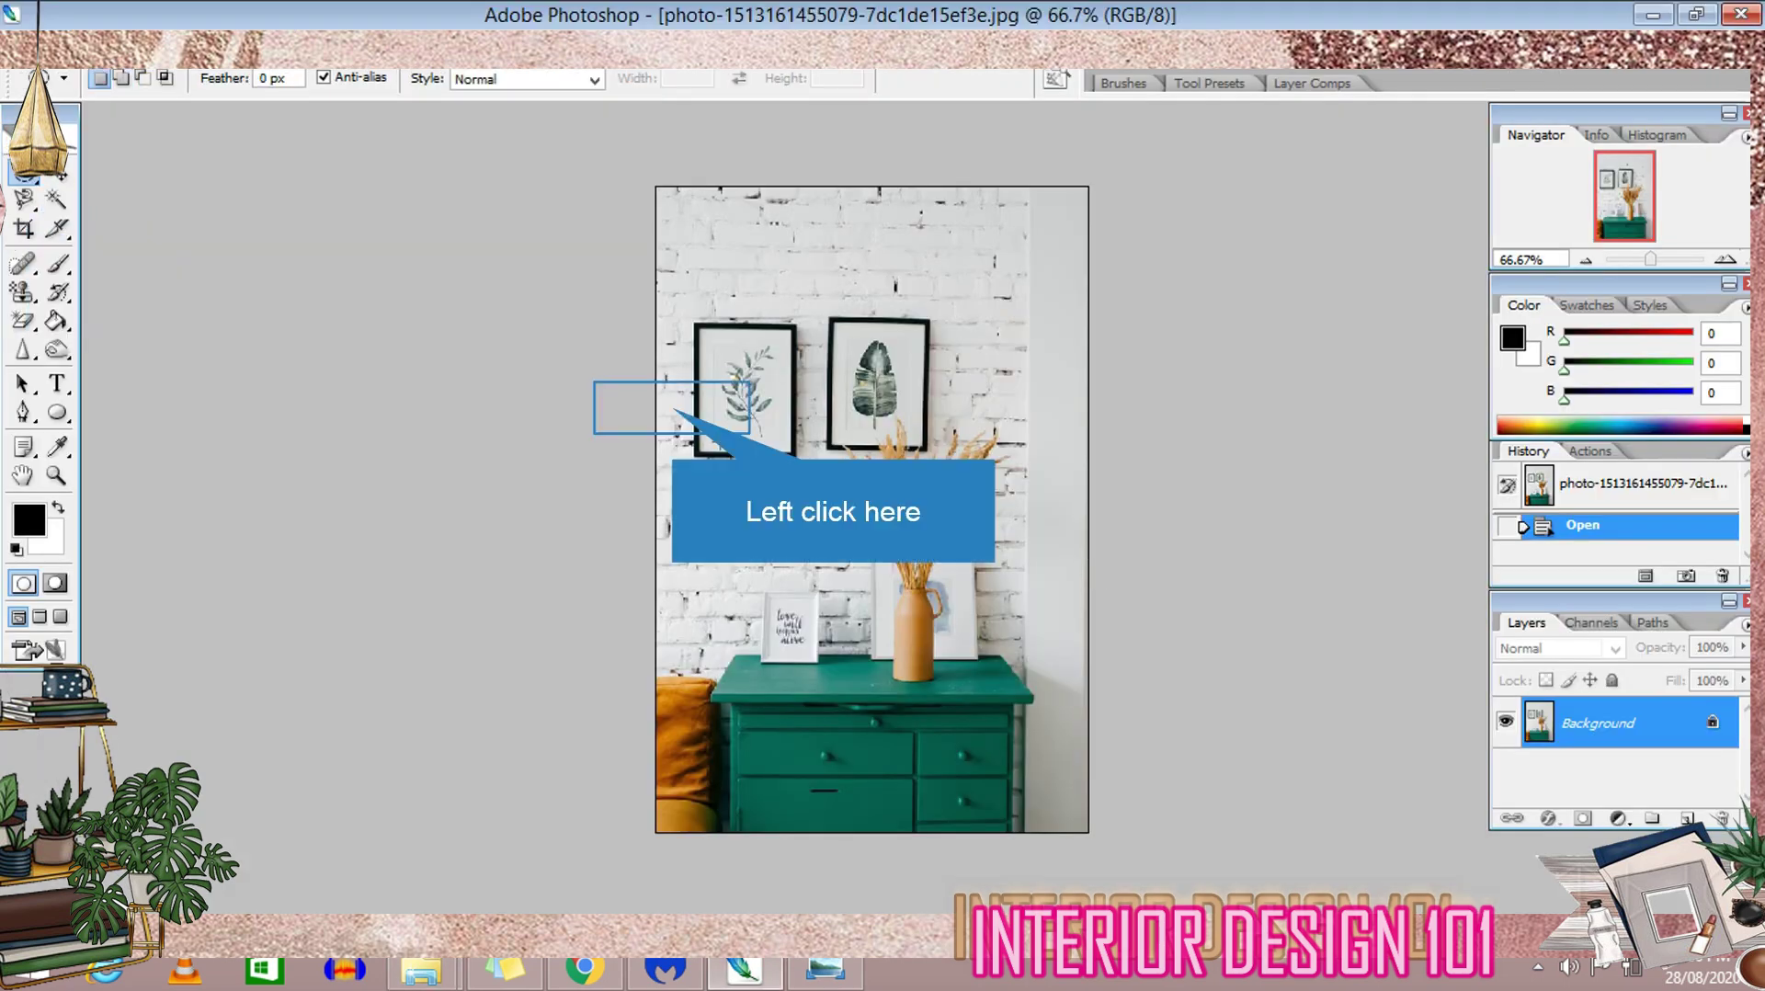
{"action": "left_click_drag", "start_coordinate": [671, 408], "coordinate": [1099, 827]}
{"action": "left_click_drag", "start_coordinate": [1076, 726], "coordinate": [1062, 705]}
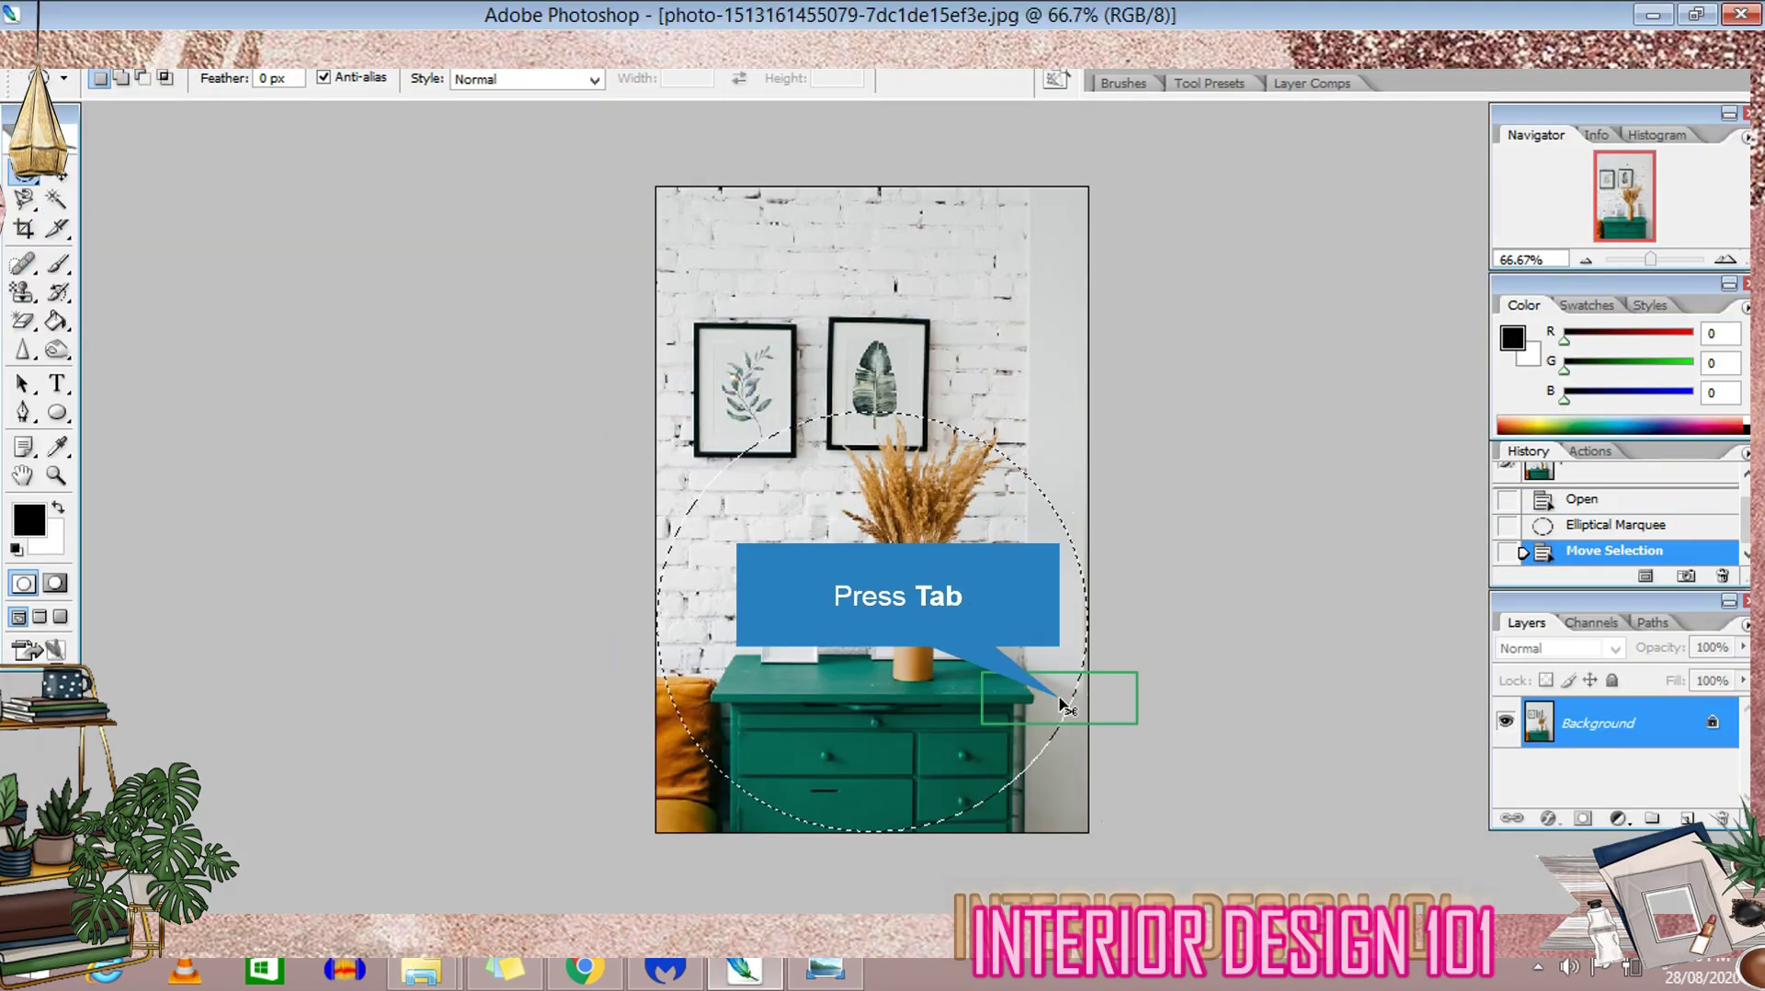
{"action": "key", "text": "Tab"}
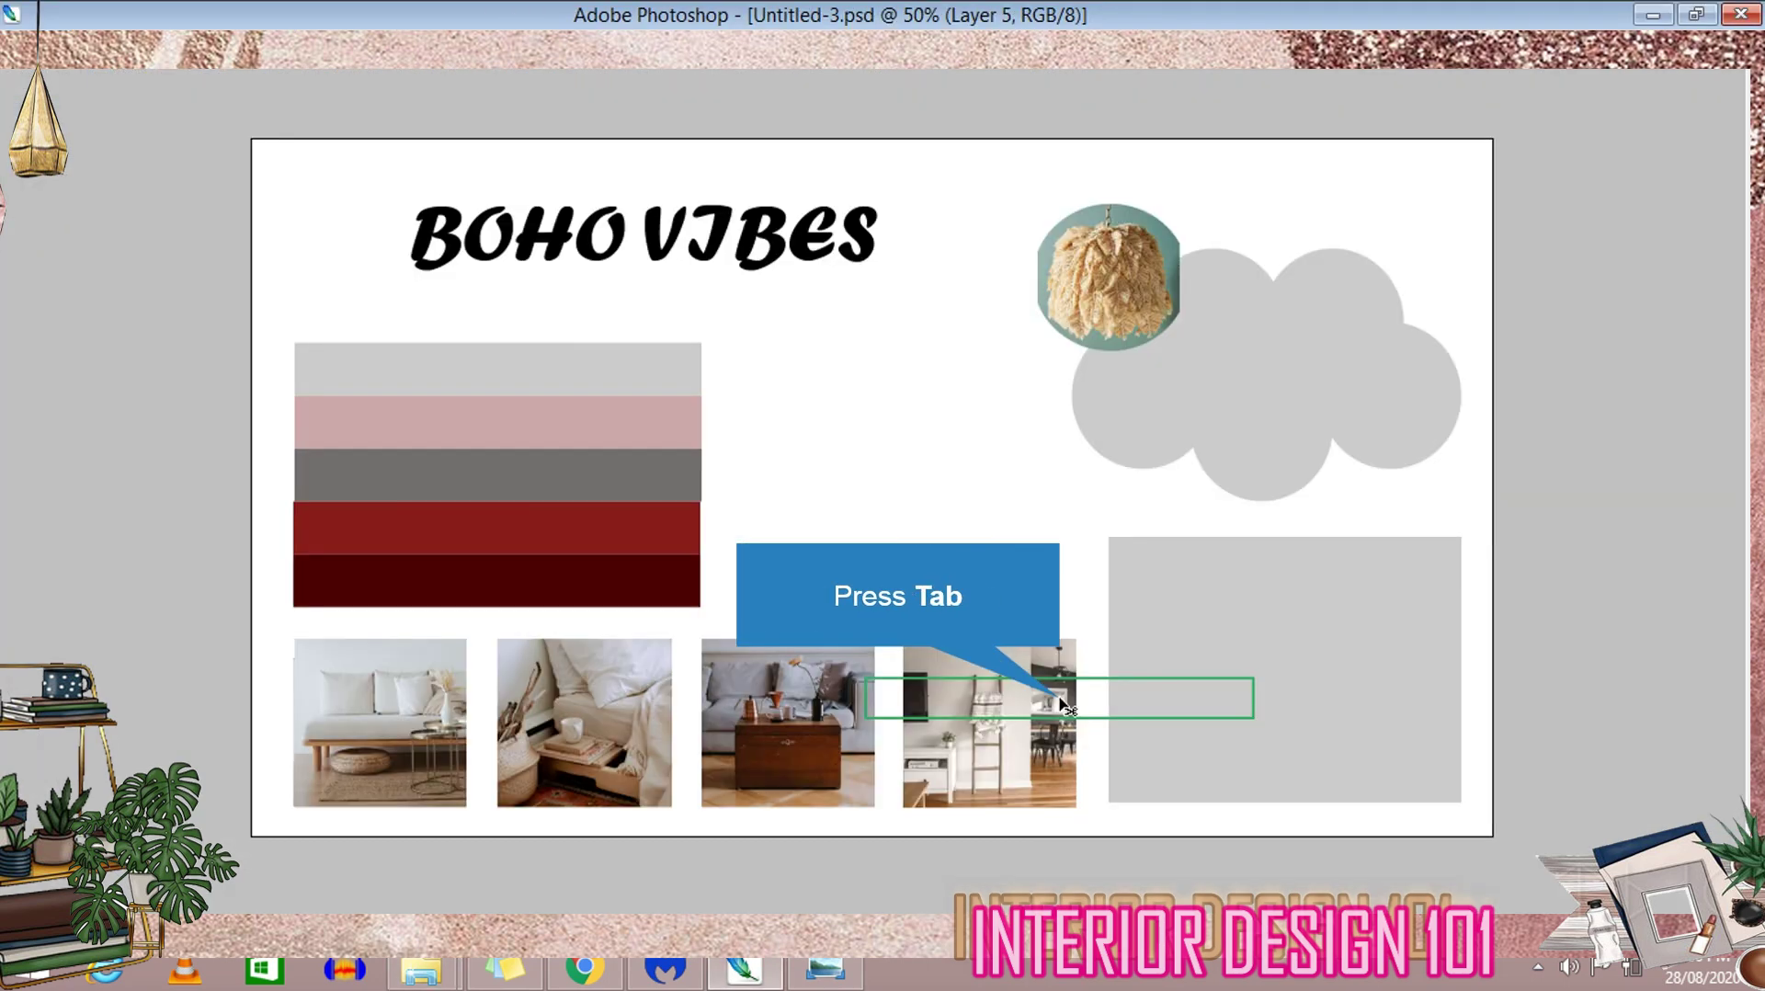
Paste the green cabinet crop into the mood board and scale it to about 50% wide by 48% high over the grey circle below the lamp
{"action": "key", "text": "Tab"}
{"action": "key", "text": "ctrl+v"}
{"action": "key", "text": "ctrl+t"}
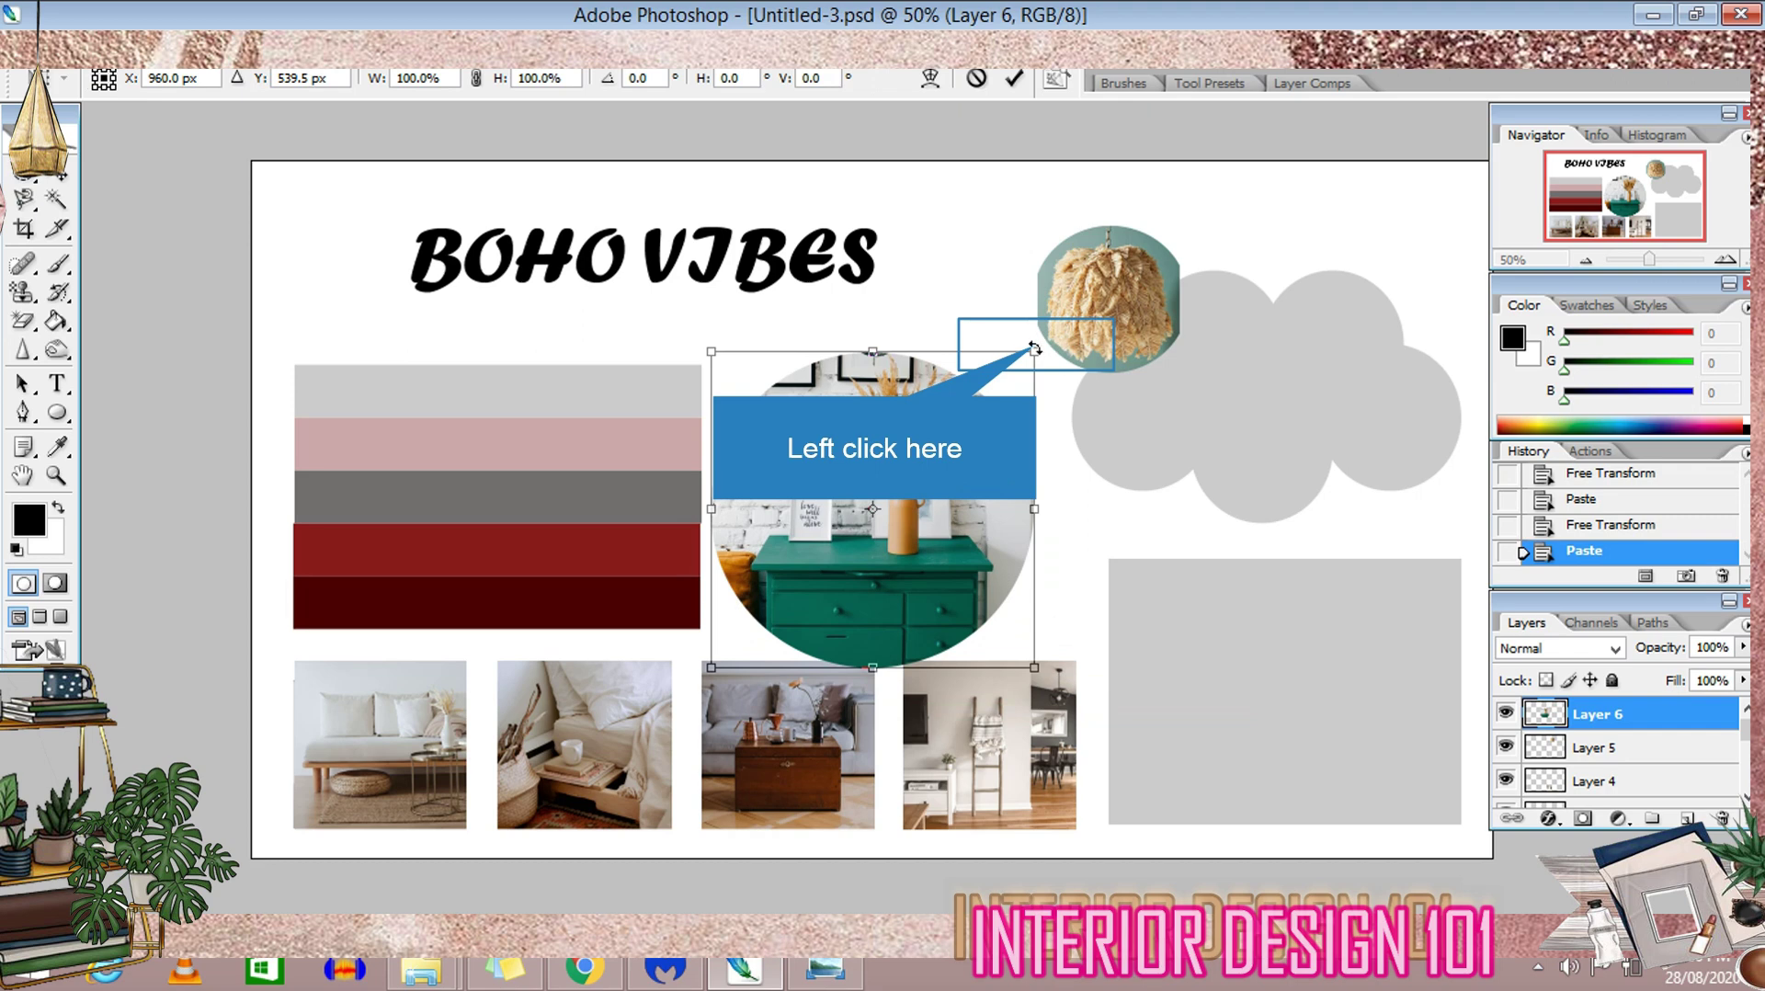
{"action": "left_click_drag", "start_coordinate": [1034, 350], "coordinate": [1236, 342]}
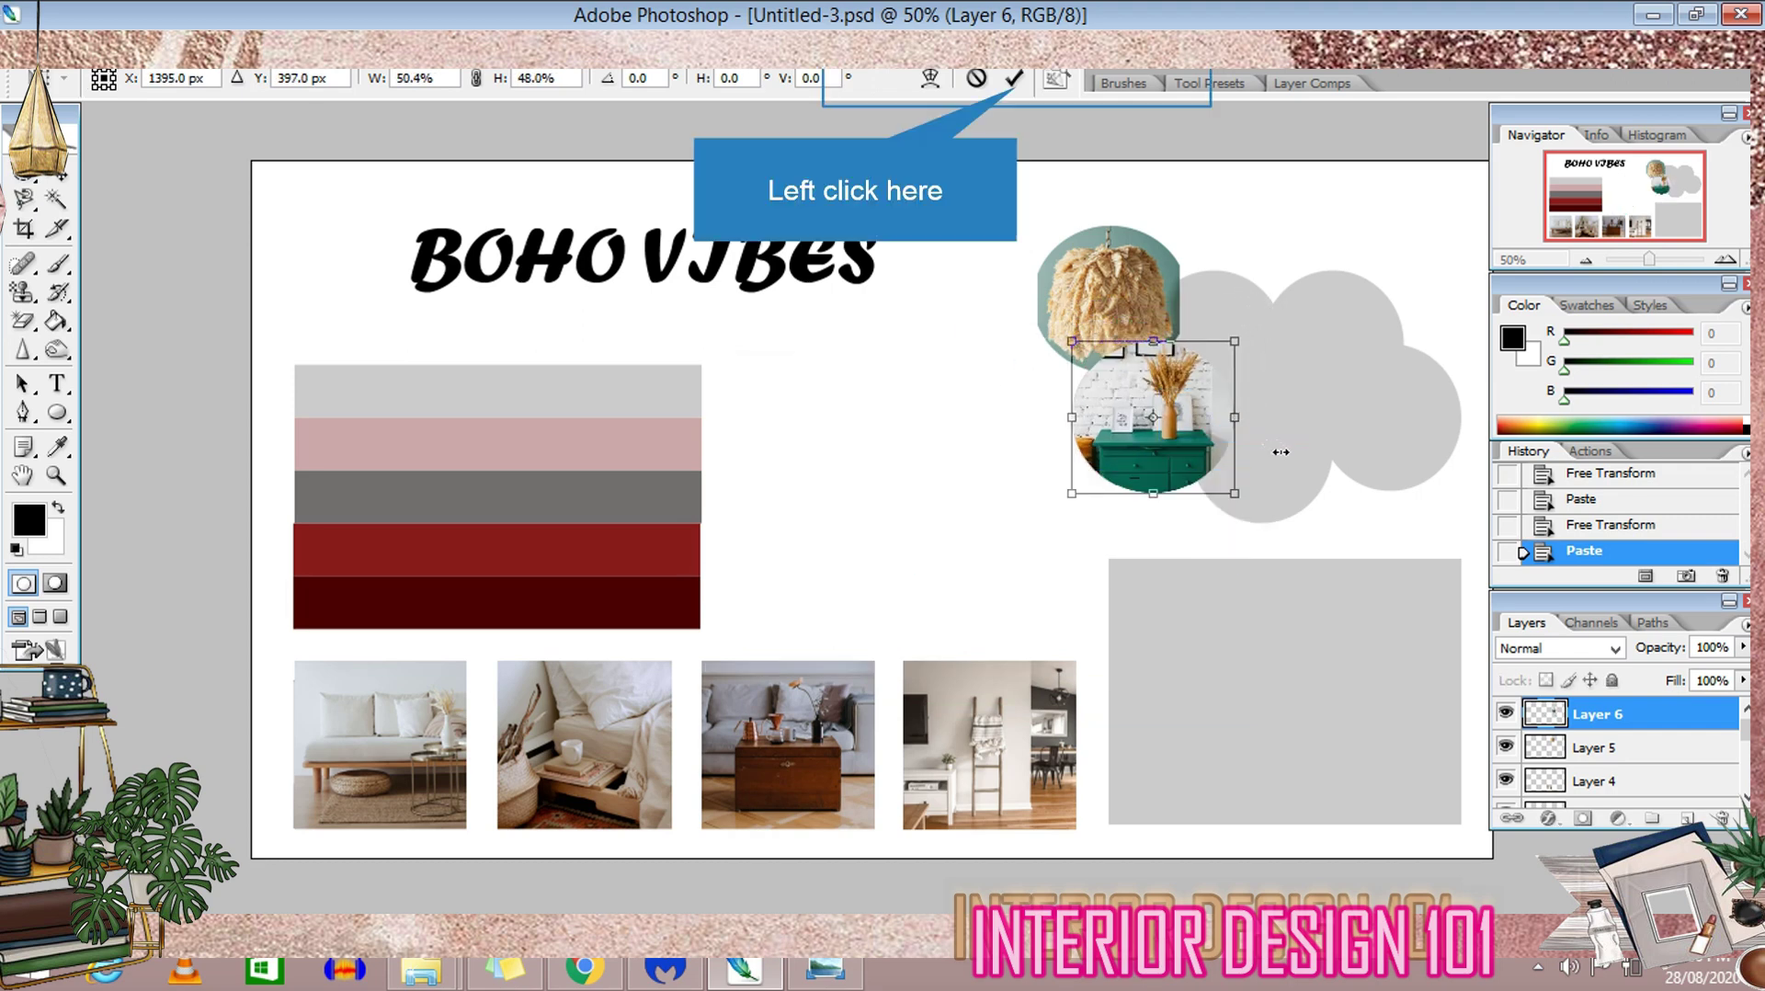